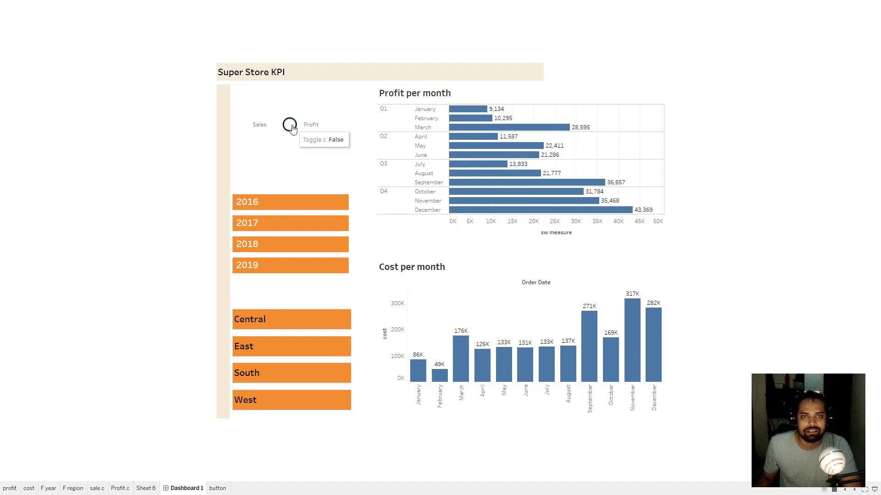
Demonstrate the finished dashboard by switching between Sales and Profit, then filtering the charts to 2018 and the East region
left_click(292, 127)
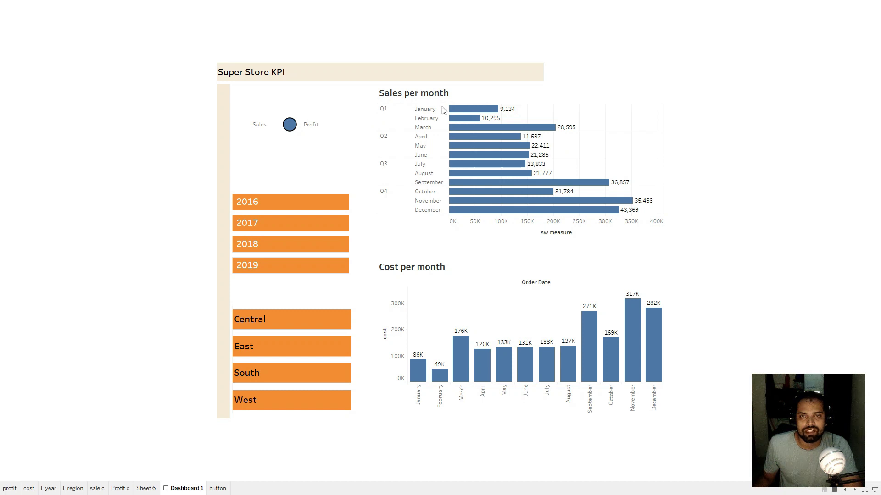
left_click(282, 118)
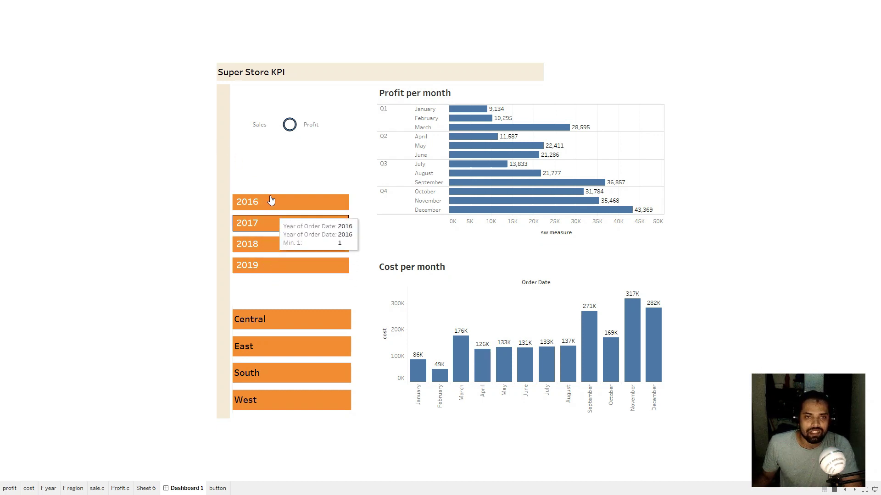
left_click(278, 251)
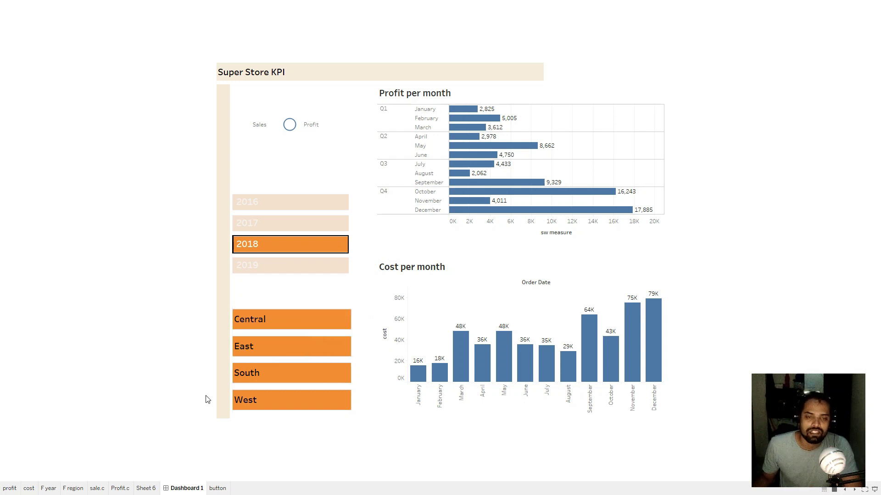
left_click(260, 350)
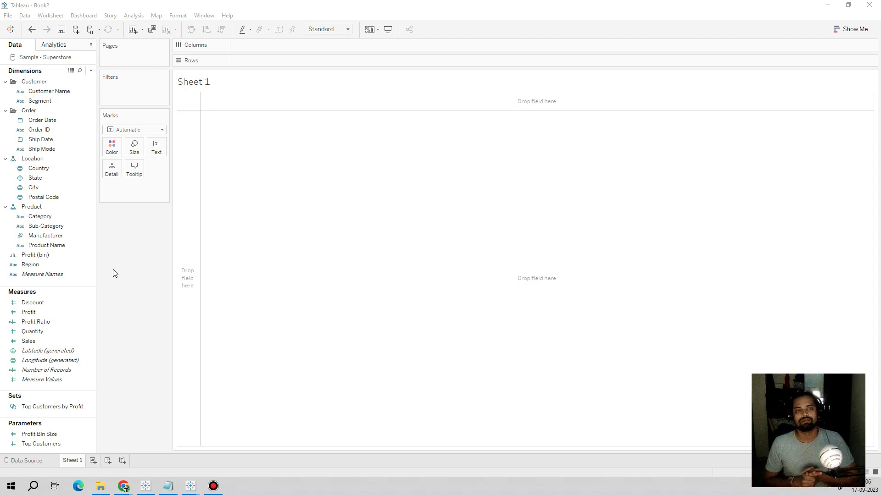
Create a new parameter named menu with the Boolean data type
left_click(92, 71)
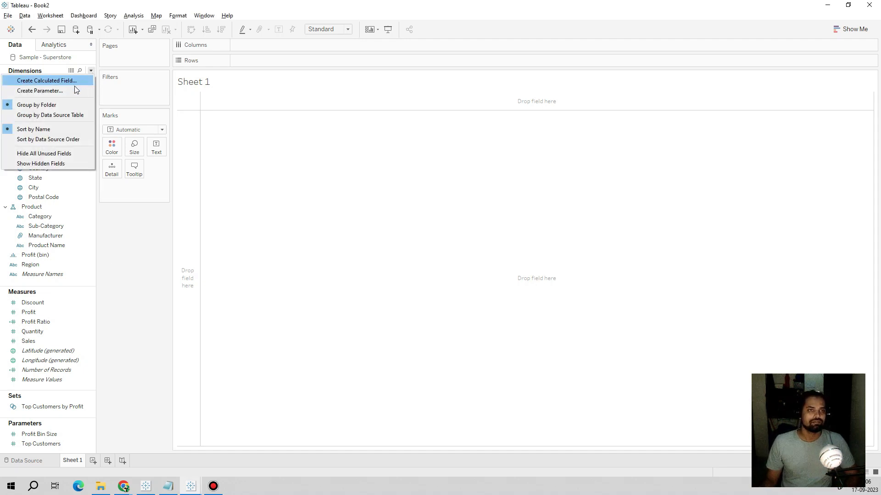
left_click(74, 91)
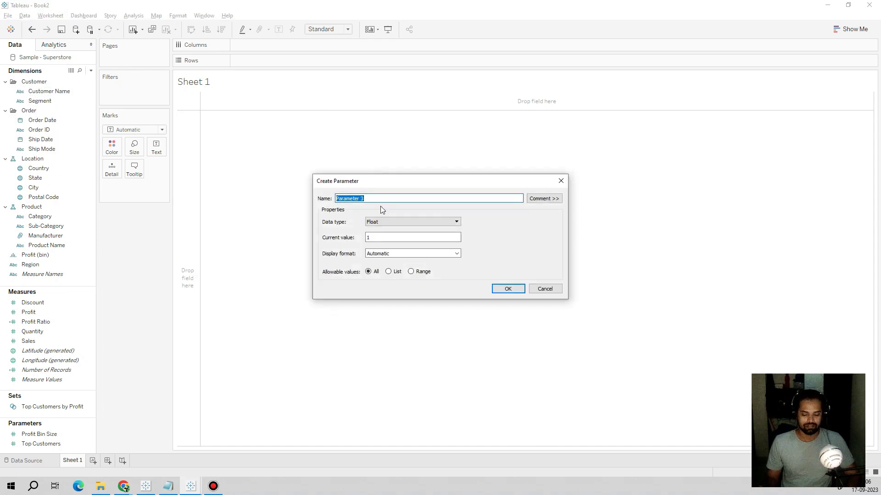
type("me")
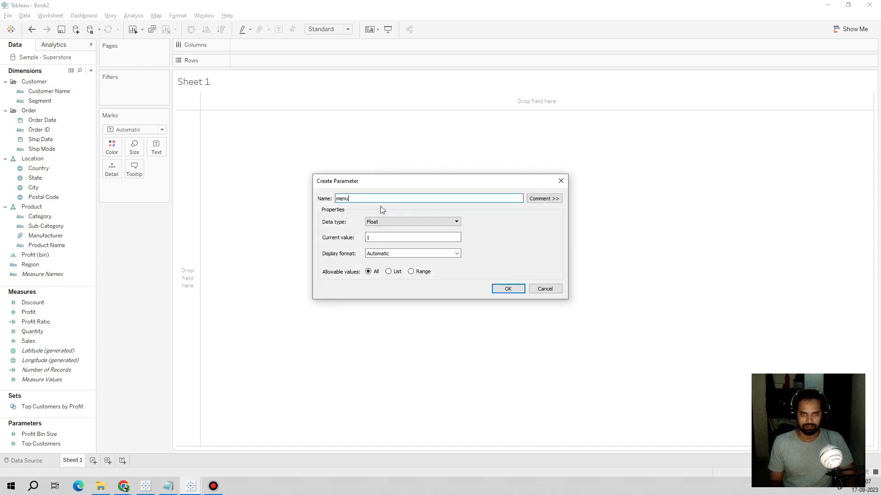
type("nu")
left_click(411, 221)
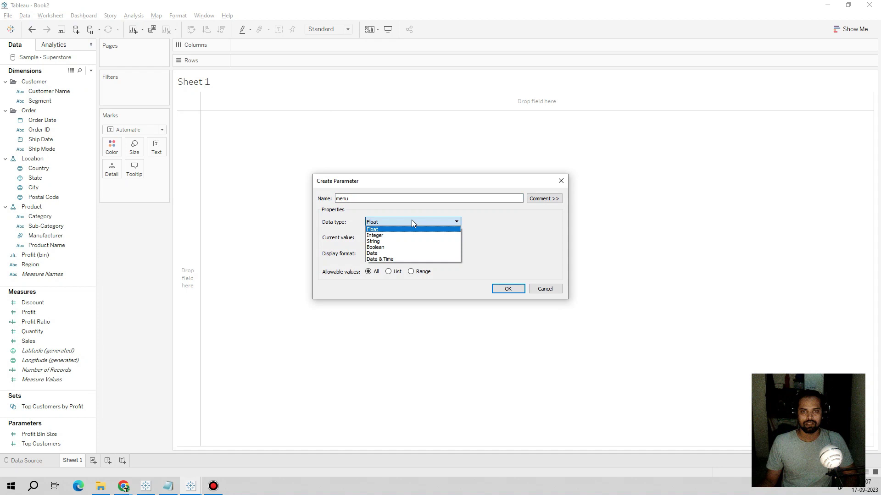
left_click(411, 247)
Set the menu parameter's aliases to Sales for True and Profit for False, and save the parameter
left_click(353, 299)
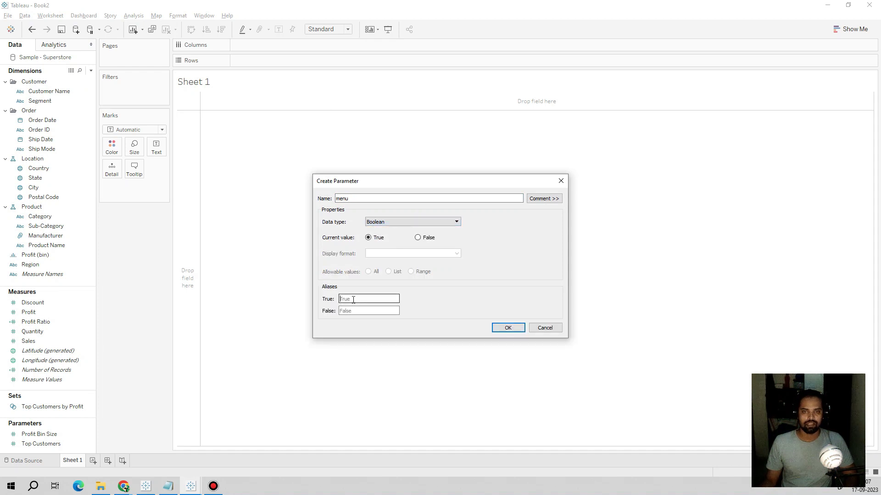
type("Sales")
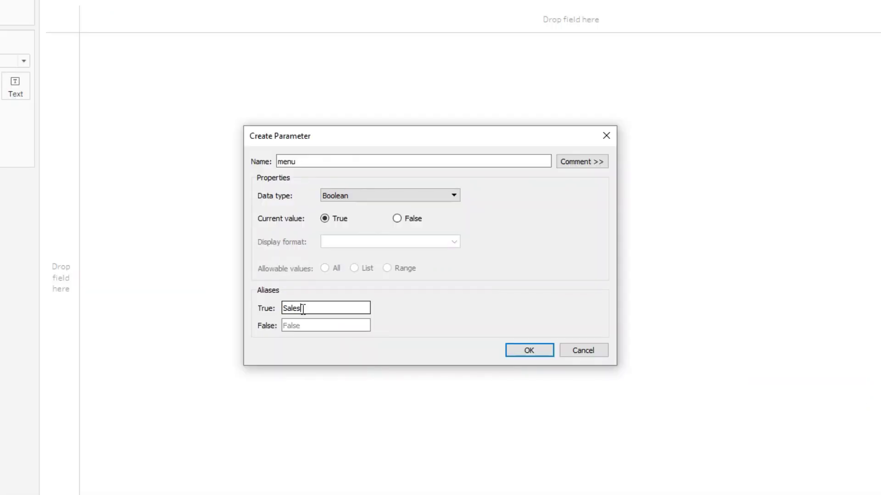
left_click(317, 324)
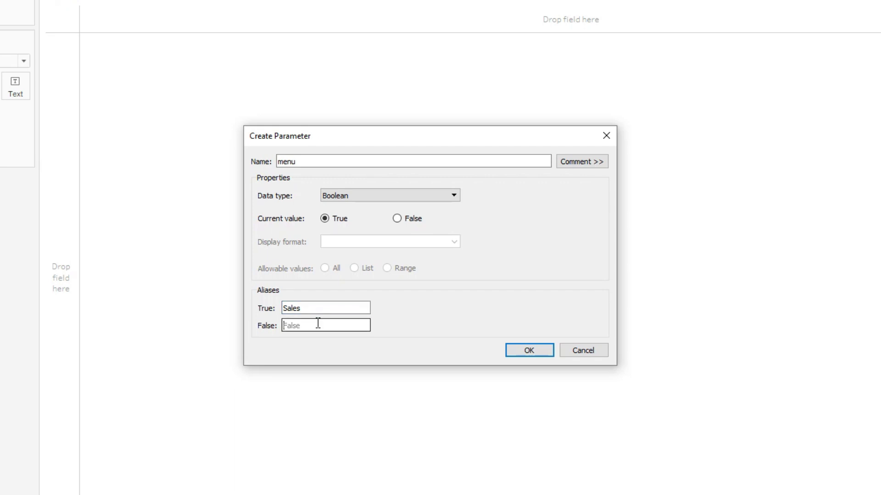
type("Profit")
left_click(528, 351)
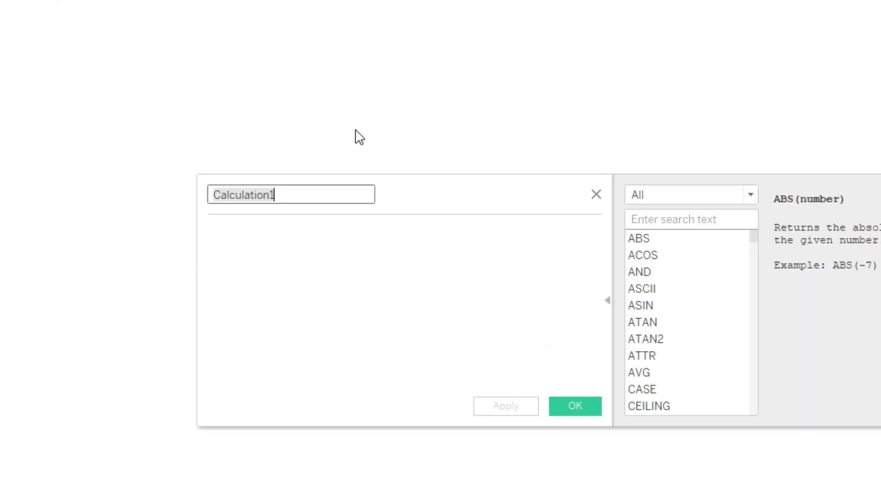
Name the new calculated field menu.c and begin its formula with IF [menu]
type("menu")
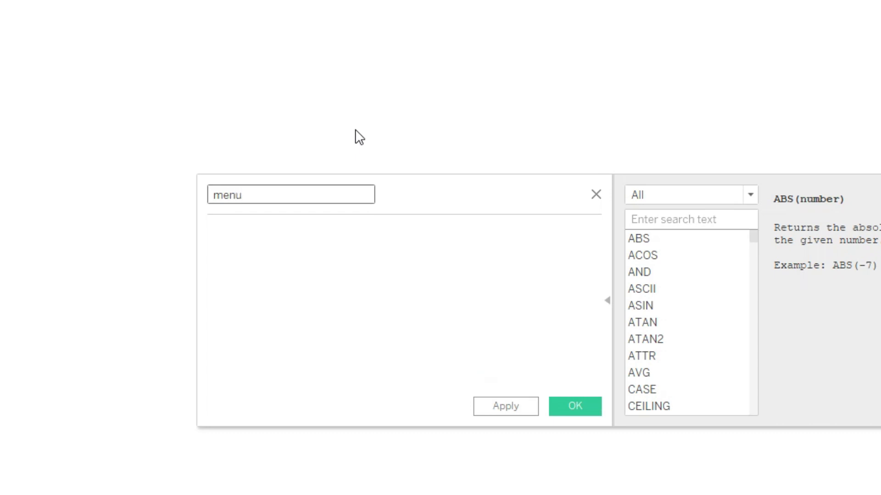
type(".c")
key("Tab")
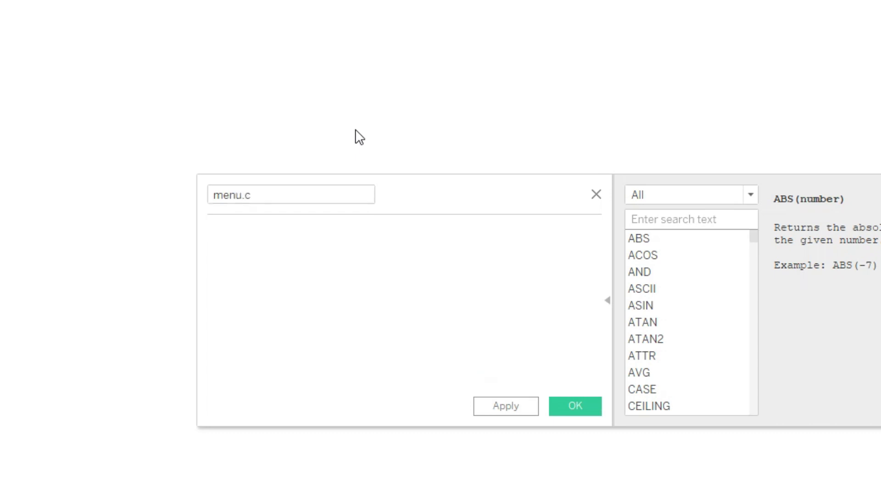
type("IF")
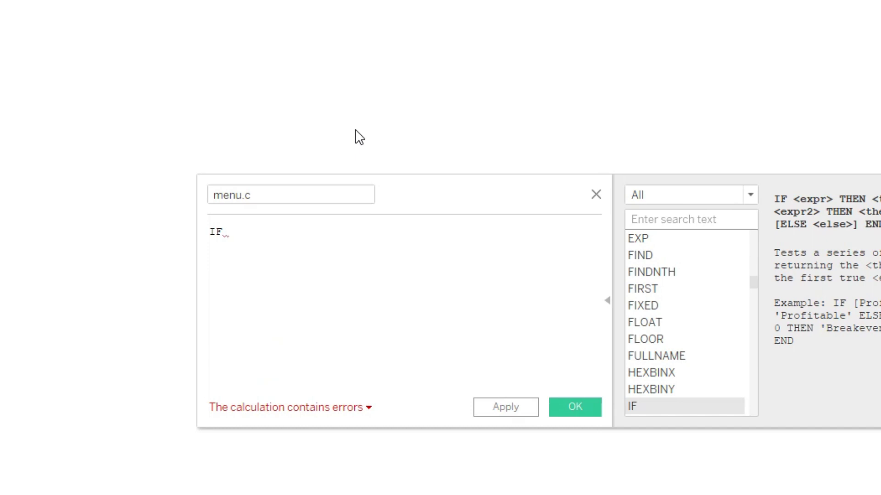
type(" [menu")
key("Return")
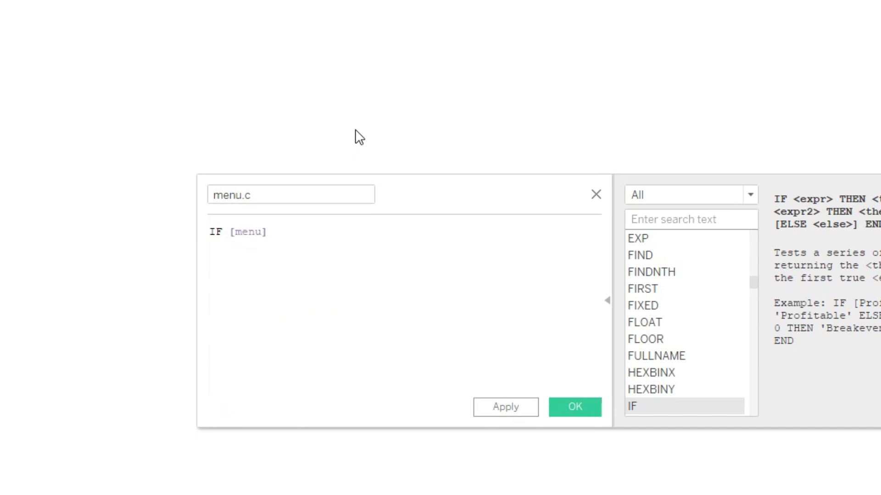
Add the true branch then SUM([Sales]) to the menu.c formula
type("then Sale")
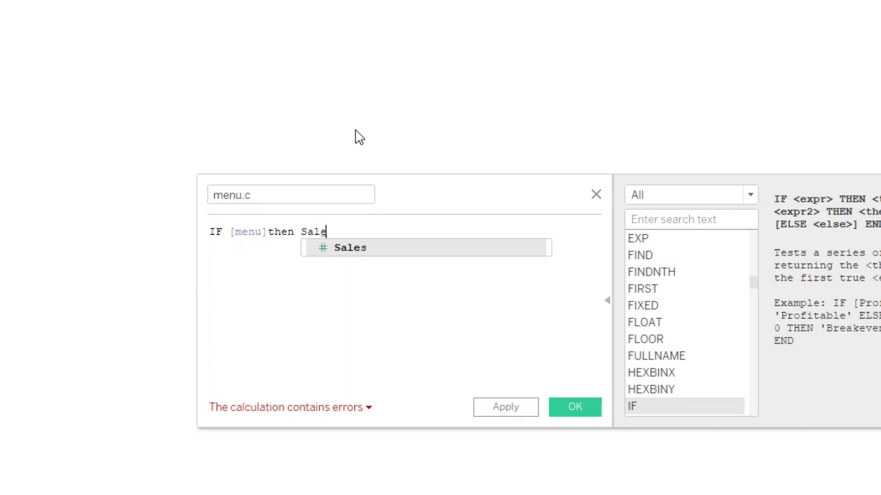
key("BackSpace")
key("BackSpace")
key("BackSpace")
key("BackSpace")
type("sum")
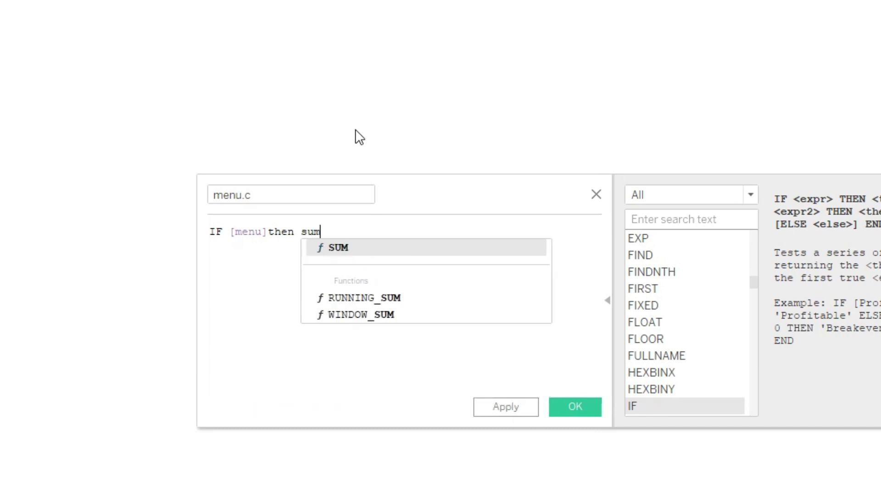
key("Return")
type("sale")
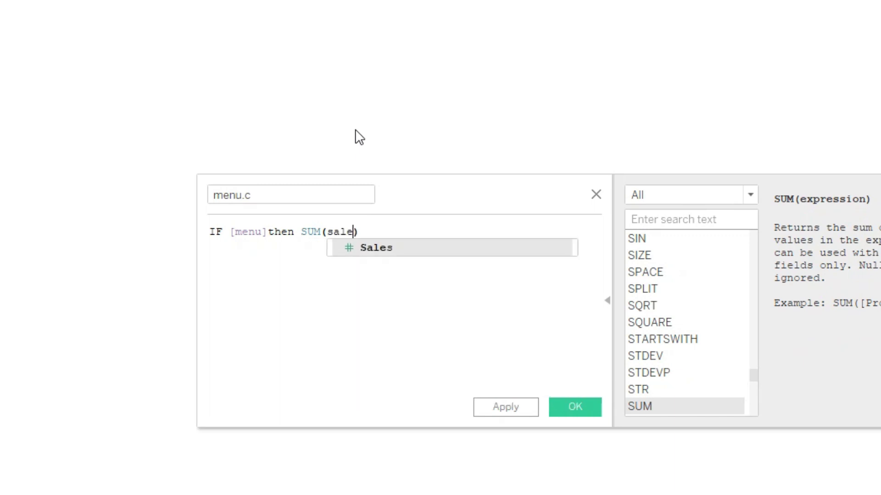
key("Return")
key("Right")
Complete the menu.c formula with ELSE SUM([Profit]) END and save the calculated field
type("els")
key("Return")
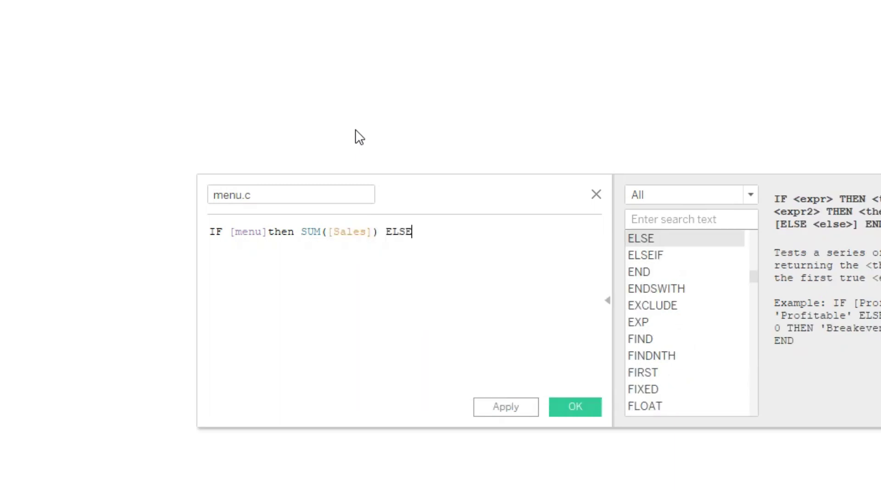
type("sum")
key("Return")
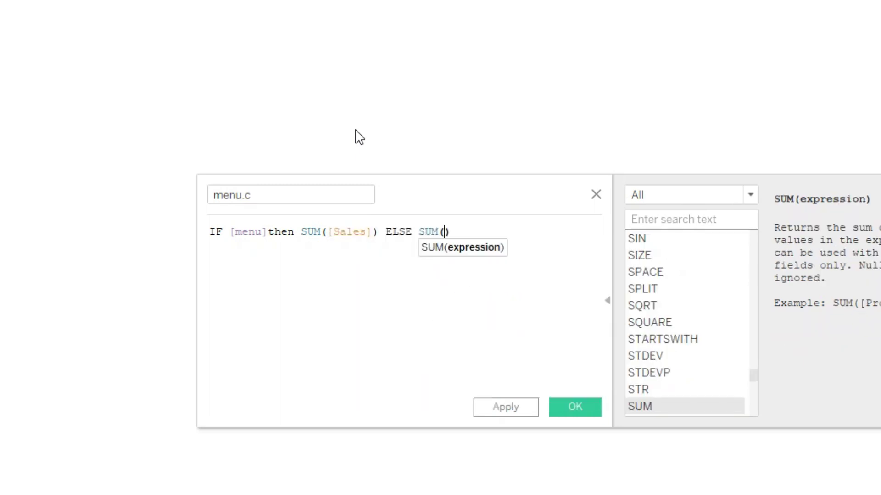
type("profi")
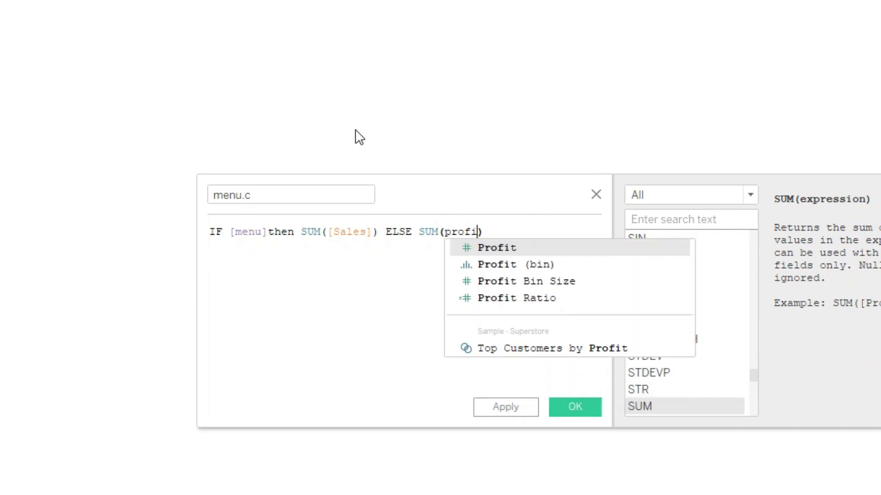
key("Return")
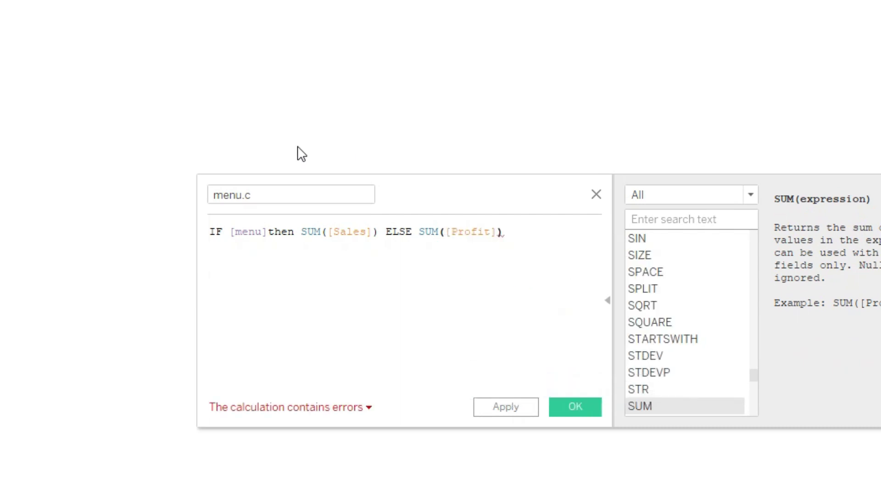
type("end")
key("Return")
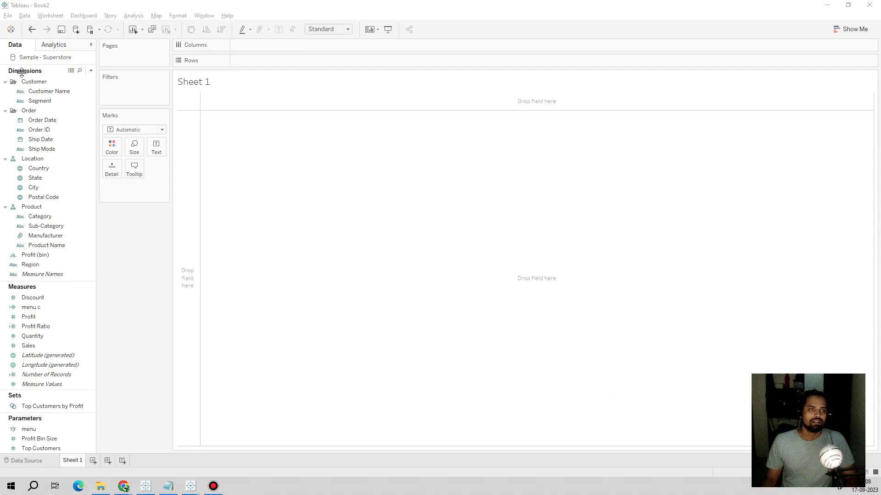
Place Order Date on Rows, break it down to quarter and month, and remove the year level
mouse_move(47, 120)
left_mouse_down()
mouse_move(301, 79)
mouse_move(284, 61)
left_mouse_up()
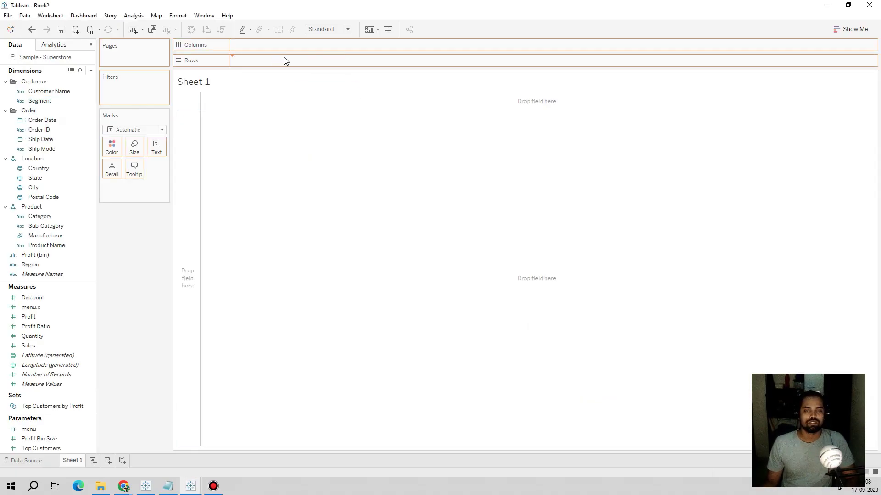
left_click_drag(284, 61, 284, 59)
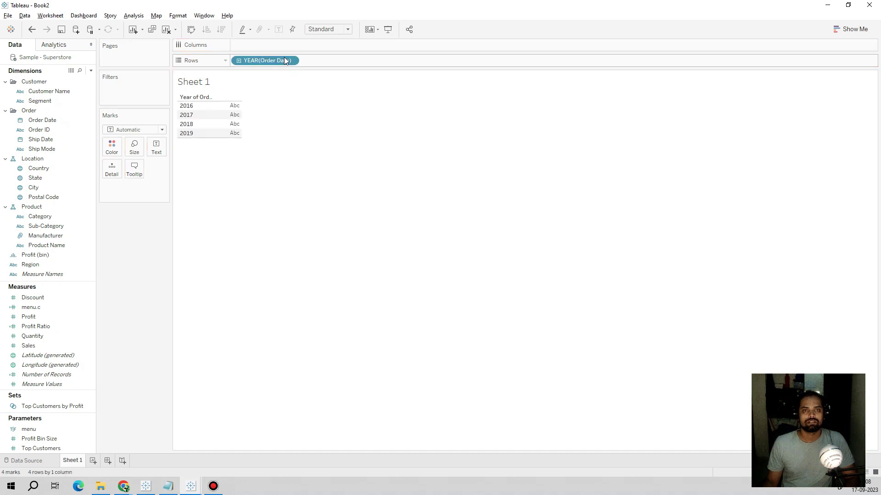
left_click(238, 61)
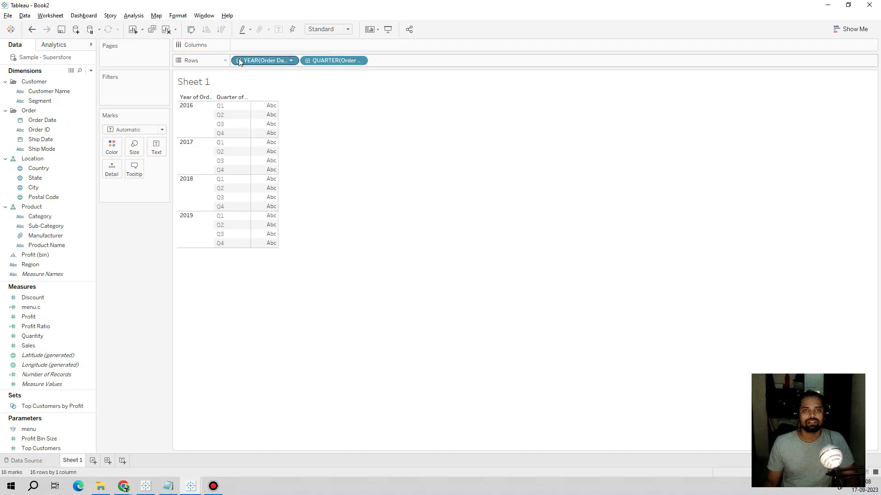
left_click(307, 63)
left_click_drag(263, 63, 147, 234)
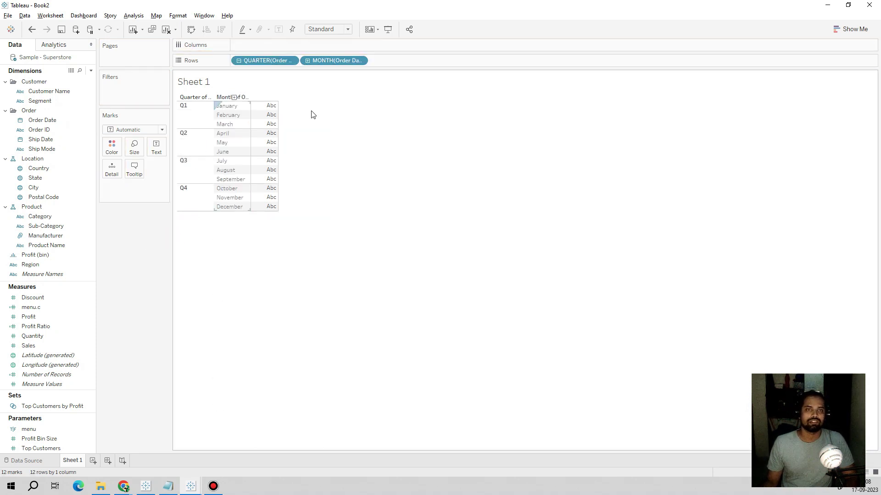
Add menu.c as the values of the quarter and month table, and widen the value column
left_click(60, 298)
left_click_drag(58, 306, 265, 161)
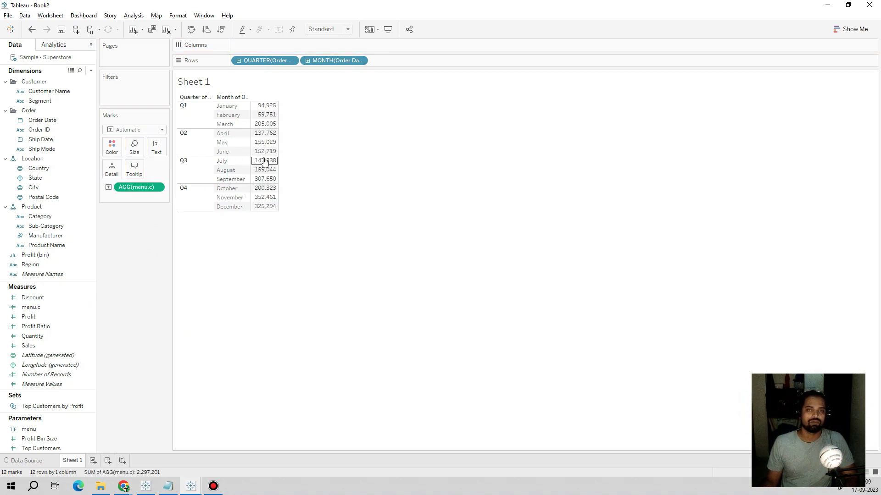
left_click_drag(295, 186, 297, 185)
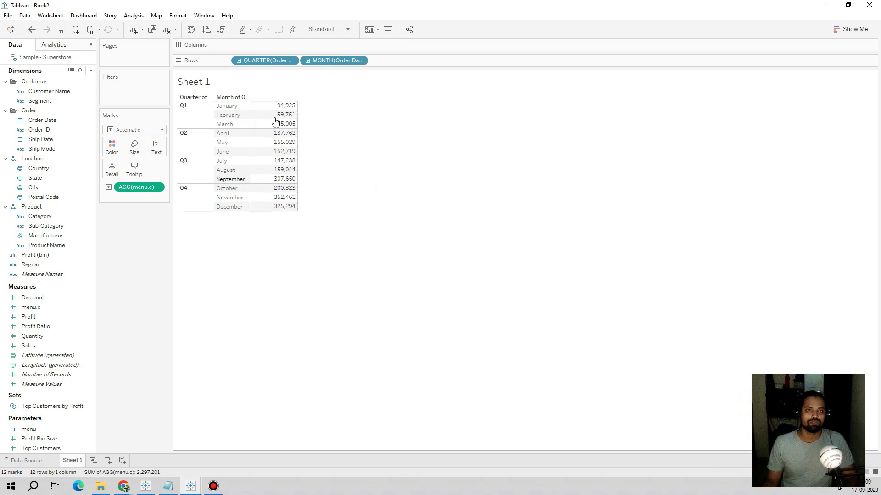
Show the parameter control for menu on the sheet and switch its value to Profit
right_click(66, 429)
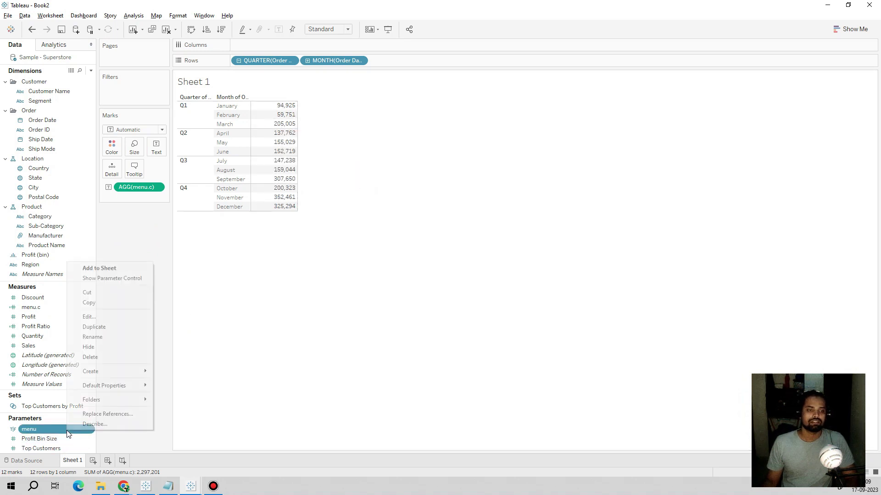
left_click(116, 278)
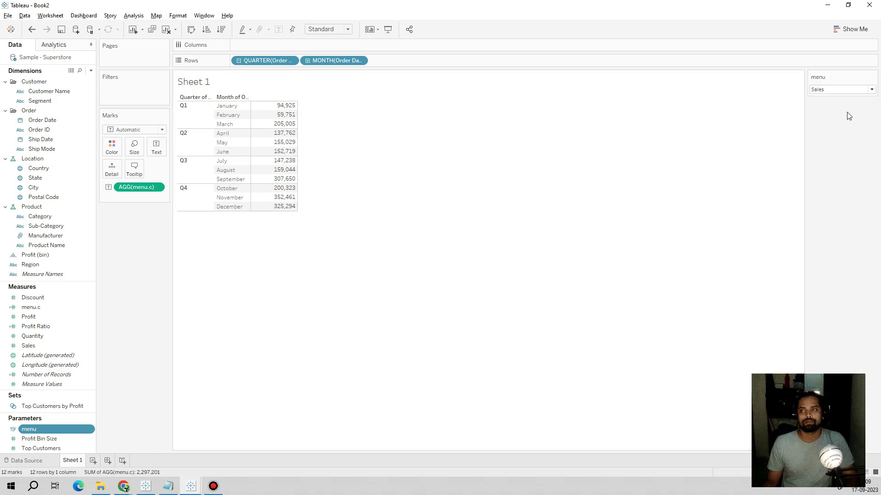
left_click(871, 90)
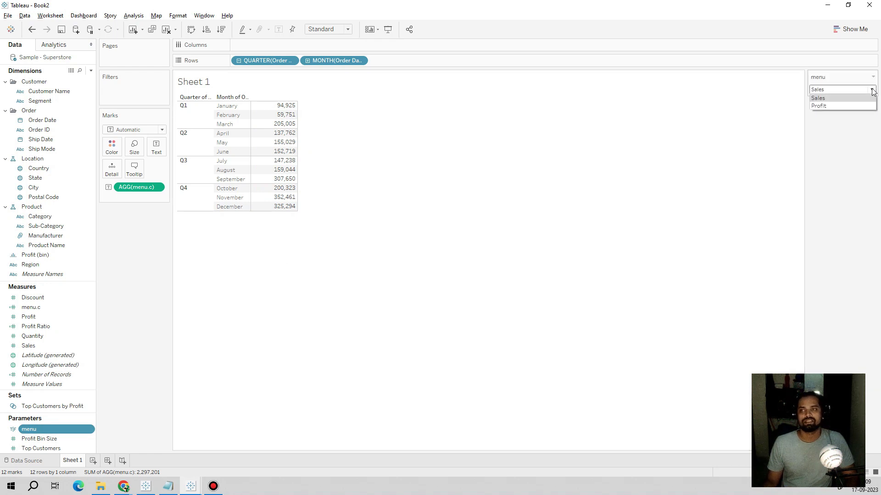
left_click(853, 106)
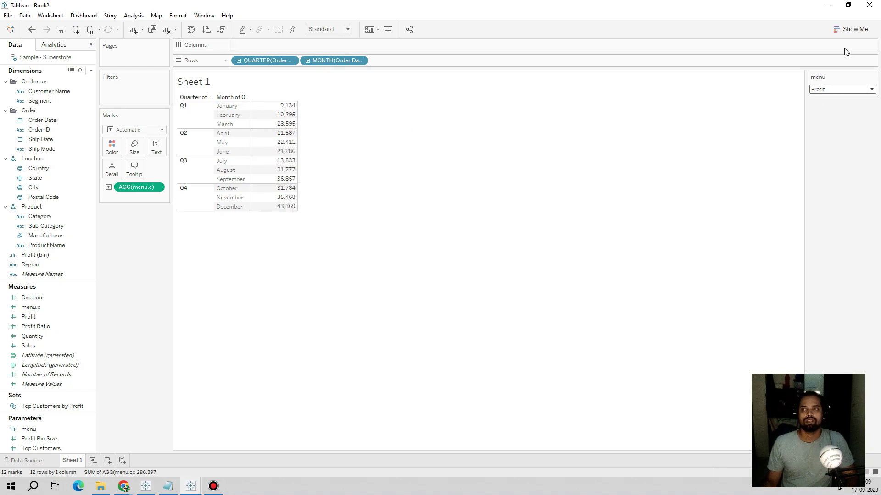
Convert the quarter and month table into a horizontal bar chart and show mark labels on the bars
left_click(850, 29)
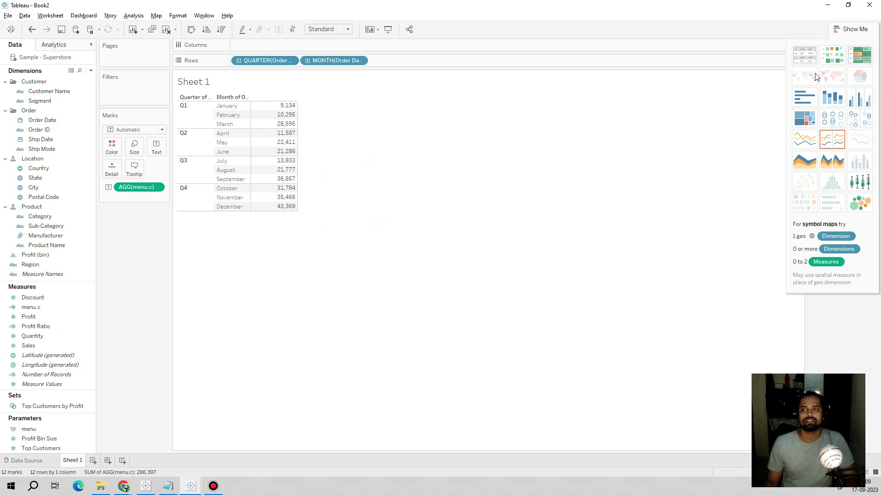
left_click(804, 96)
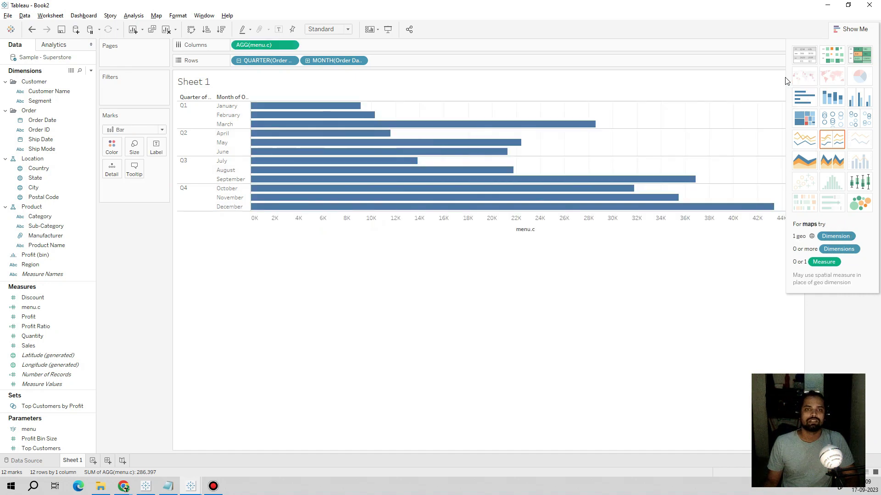
left_click(156, 146)
left_click(177, 168)
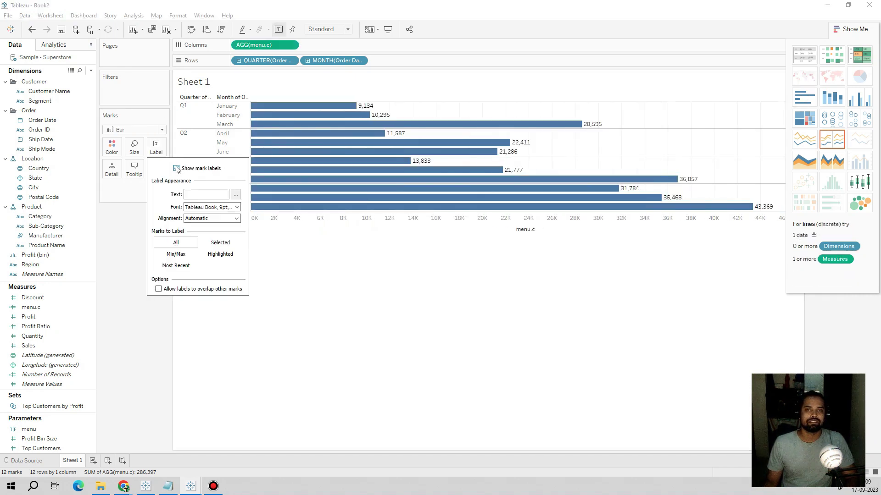
left_click(287, 261)
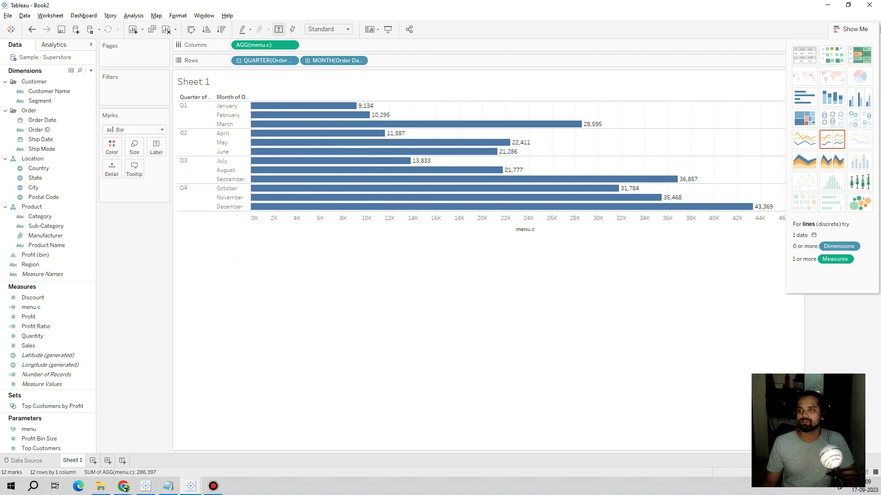
left_click(843, 29)
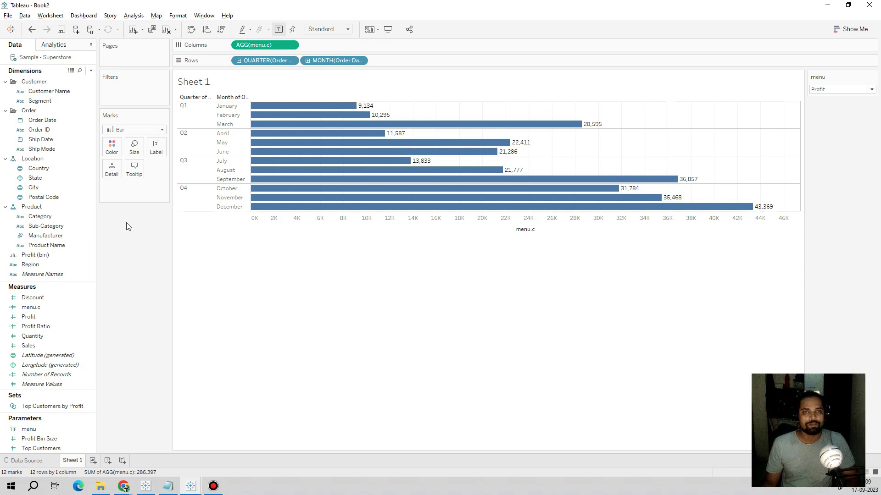
Hide the field labels for rows above the quarter and month headers
left_click(203, 99)
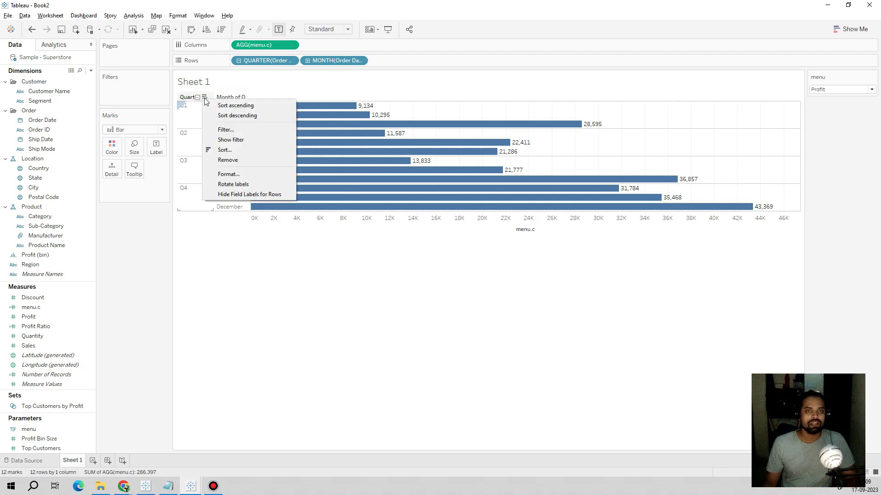
left_click(239, 202)
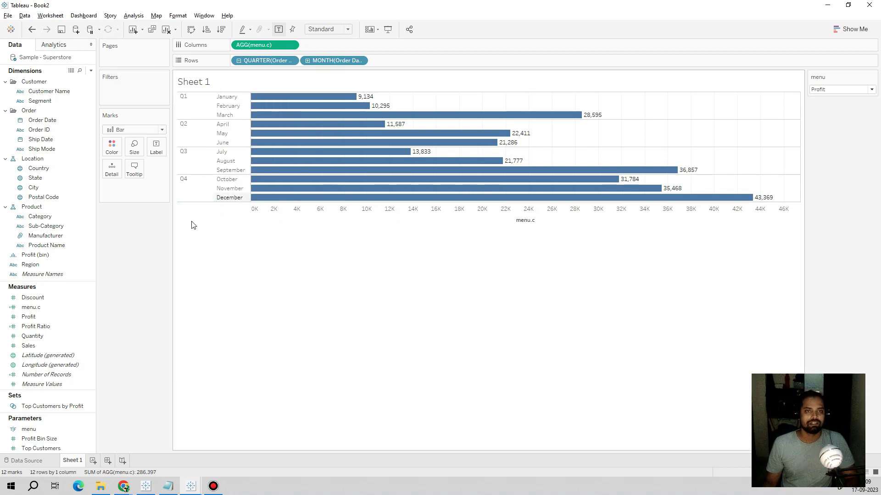
right_click(392, 210)
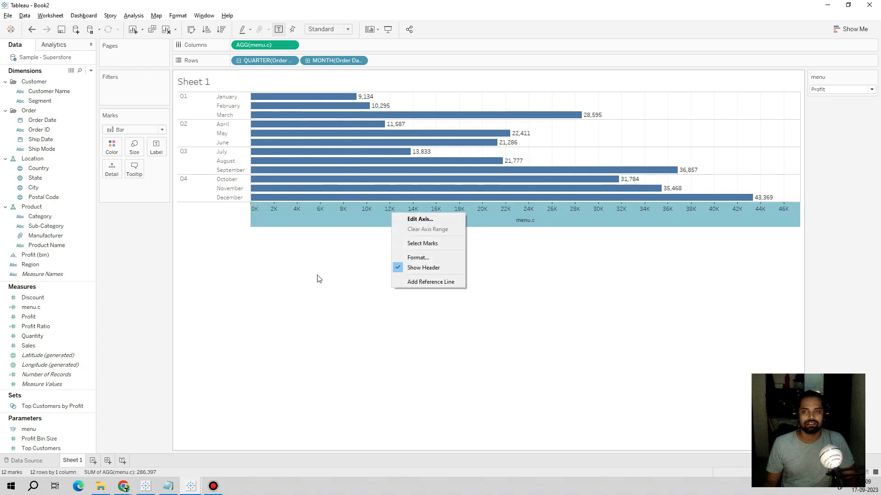
left_click(251, 259)
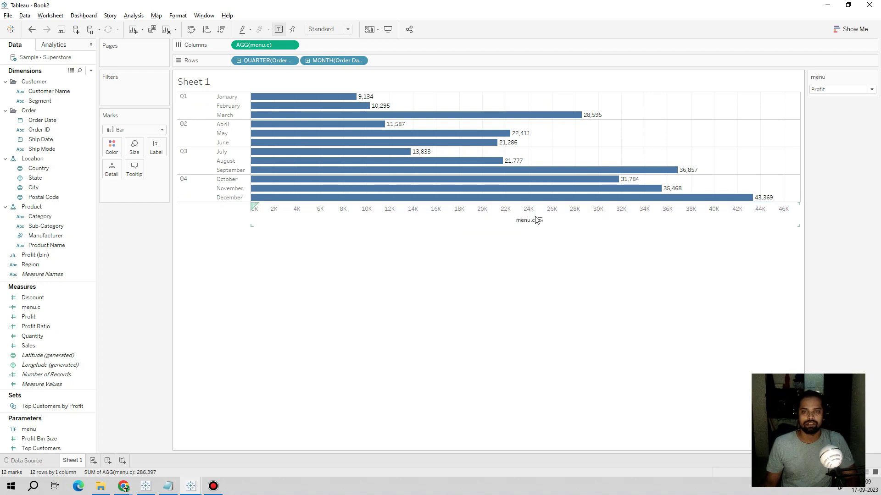
Change the sheet title to "<Parameters.menu> per Month" using the inserted menu parameter, and switch the menu control to Sales
double_click(201, 83)
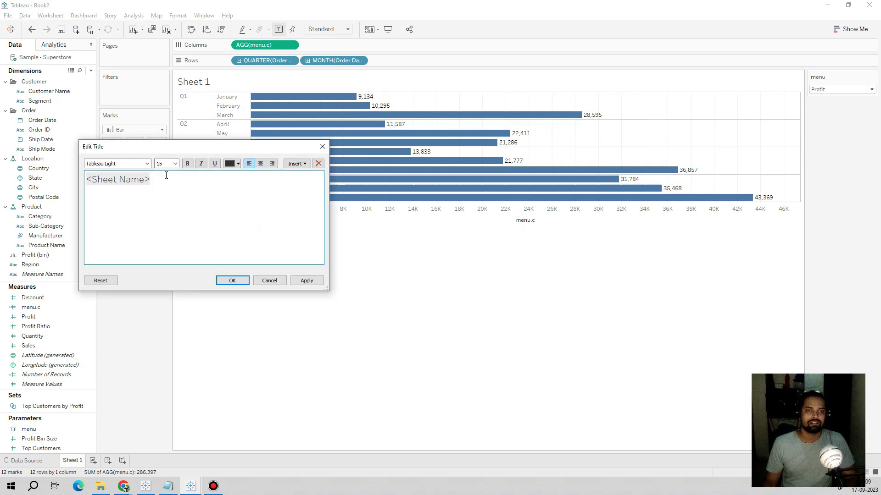
left_click_drag(166, 176, 67, 185)
left_click(296, 163)
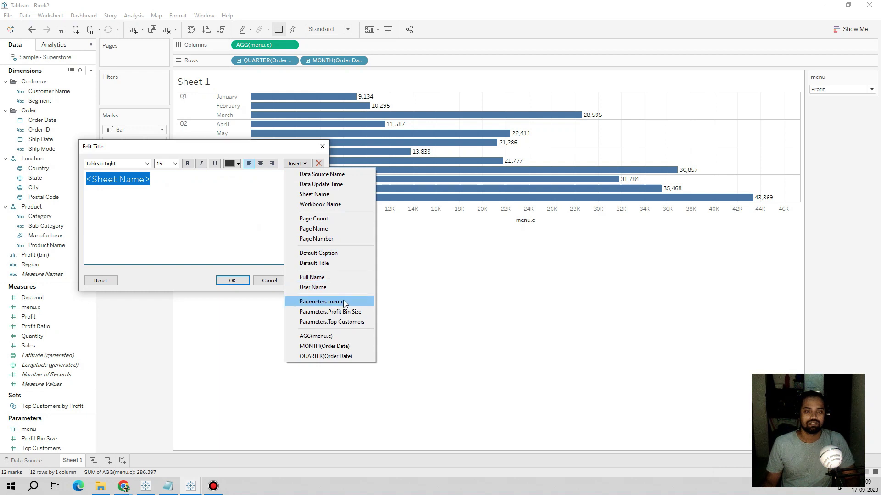
left_click(321, 301)
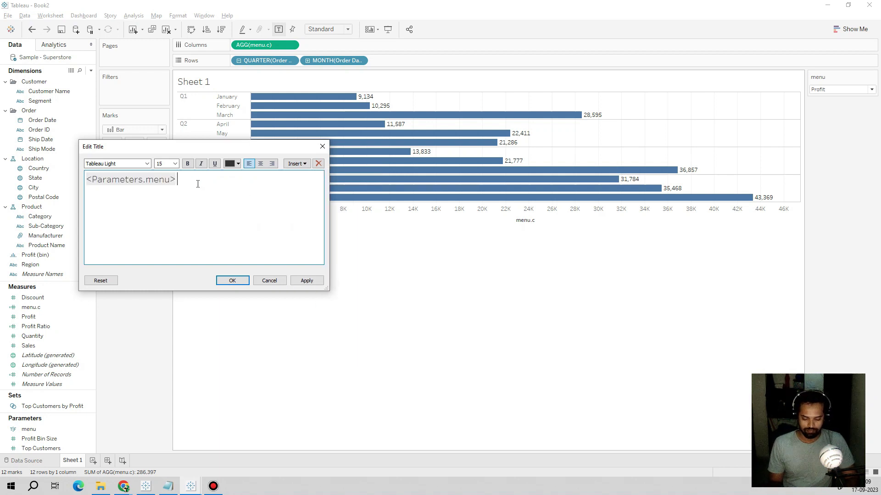
type("per Men")
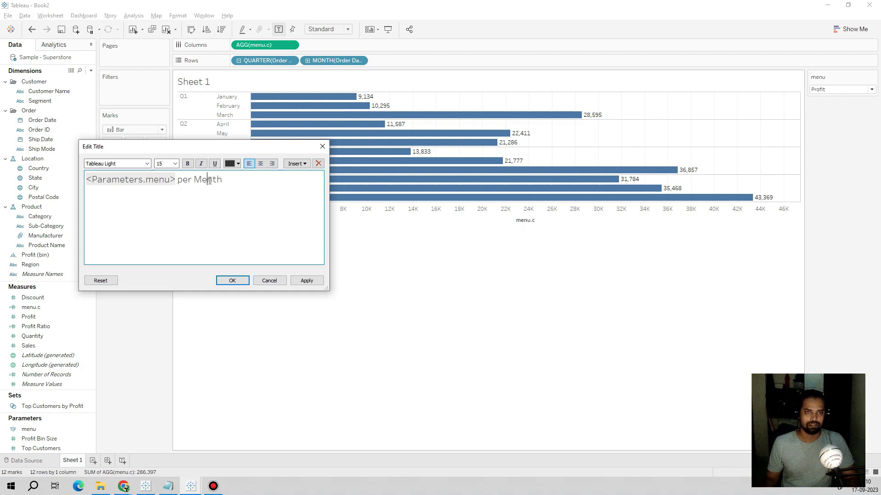
key("BackSpace")
type("o")
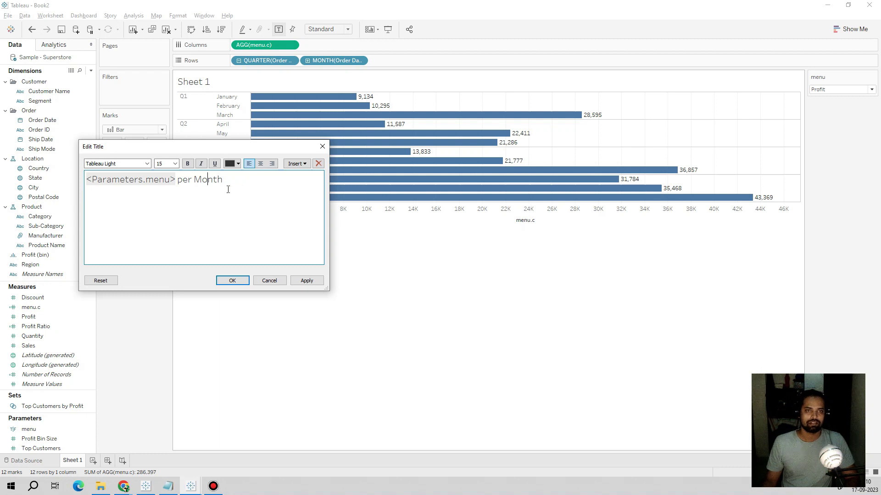
left_click(307, 281)
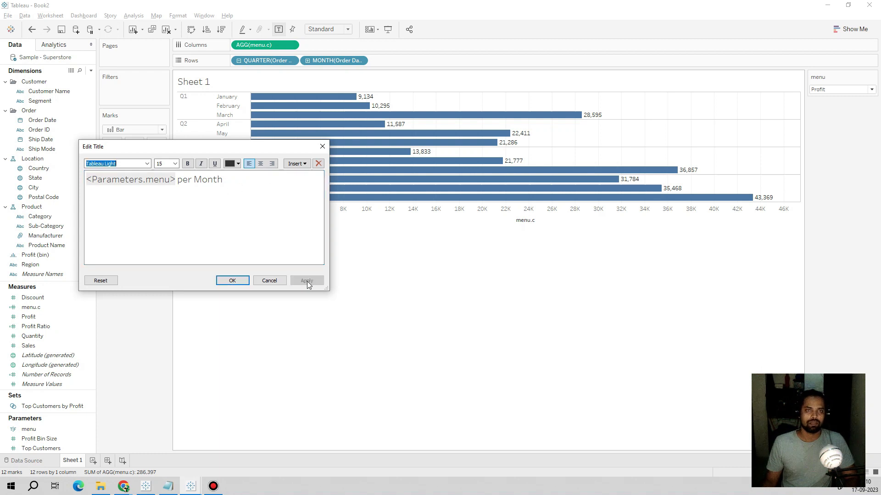
left_click(232, 280)
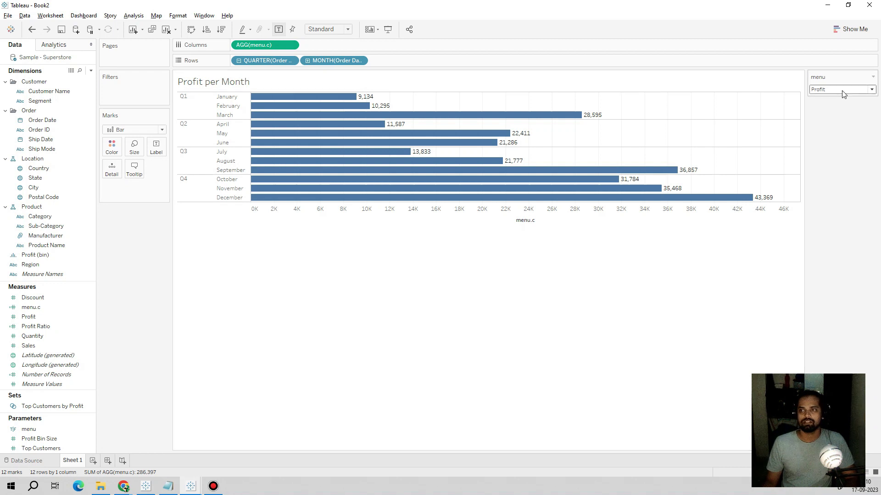
left_click(839, 102)
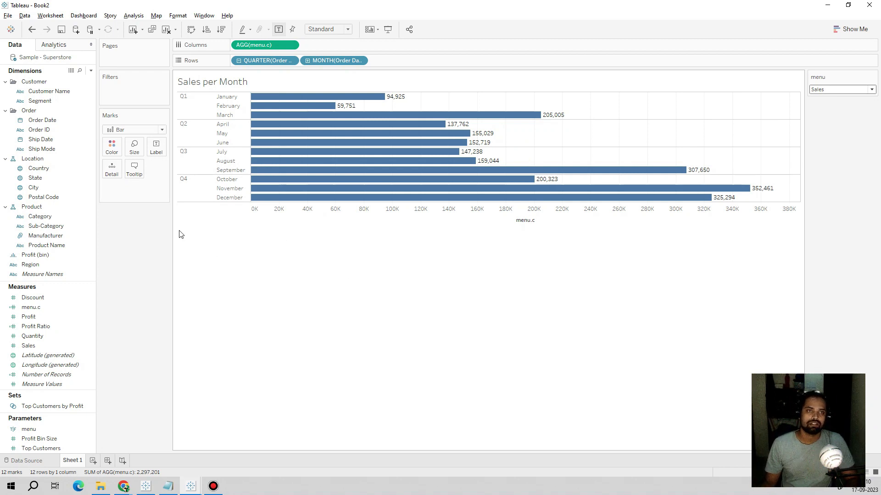
Create a new calculated field named Toggle
left_click(94, 71)
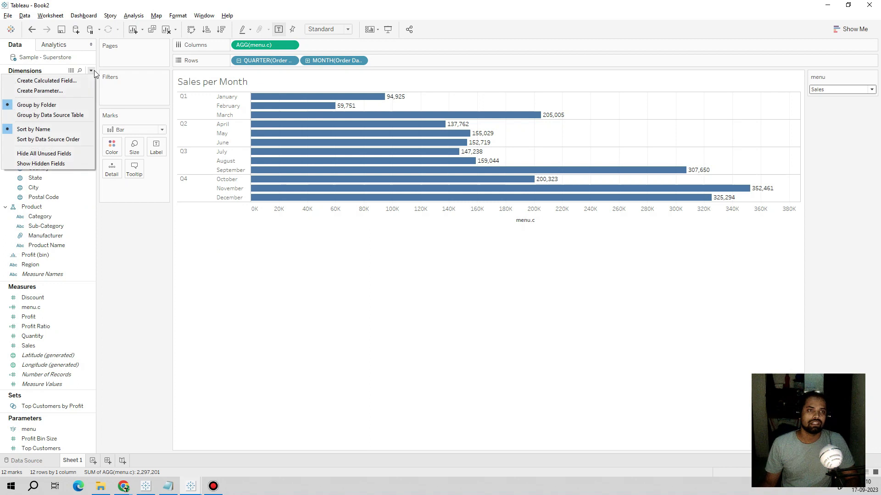
left_click(81, 80)
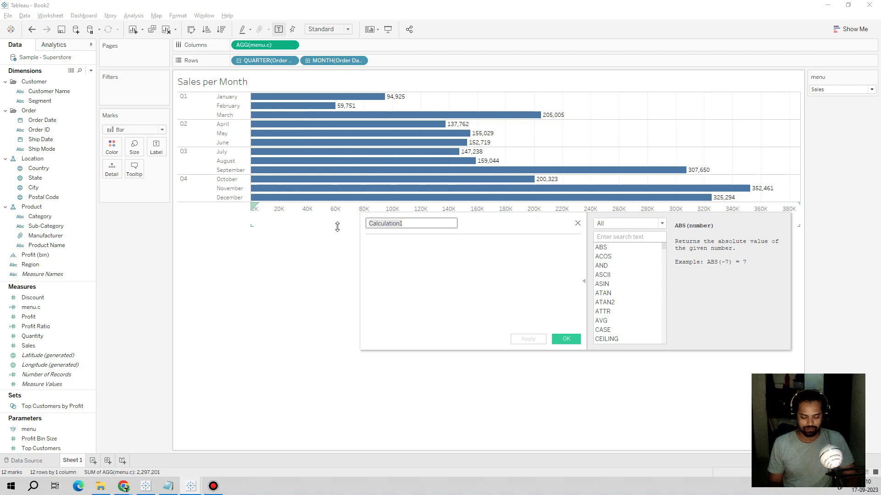
type("Toggle")
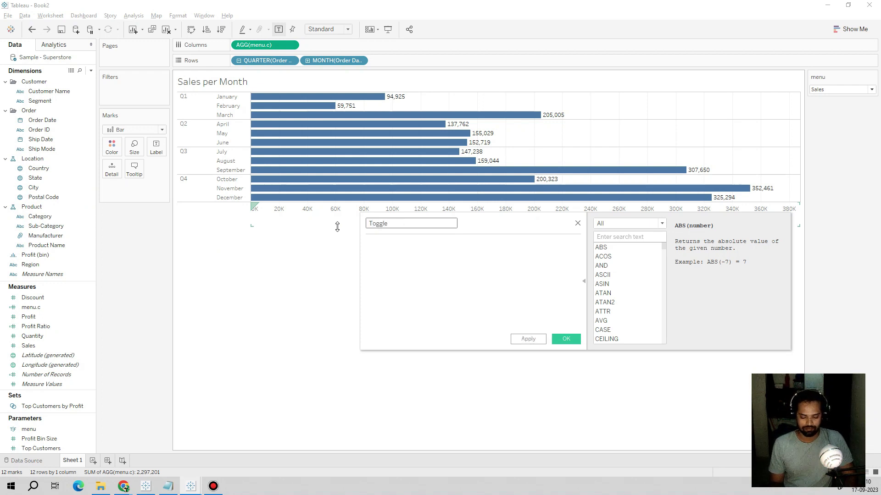
key("Tab")
Begin the Toggle formula with IF [menu], referencing the menu parameter
type("IF ")
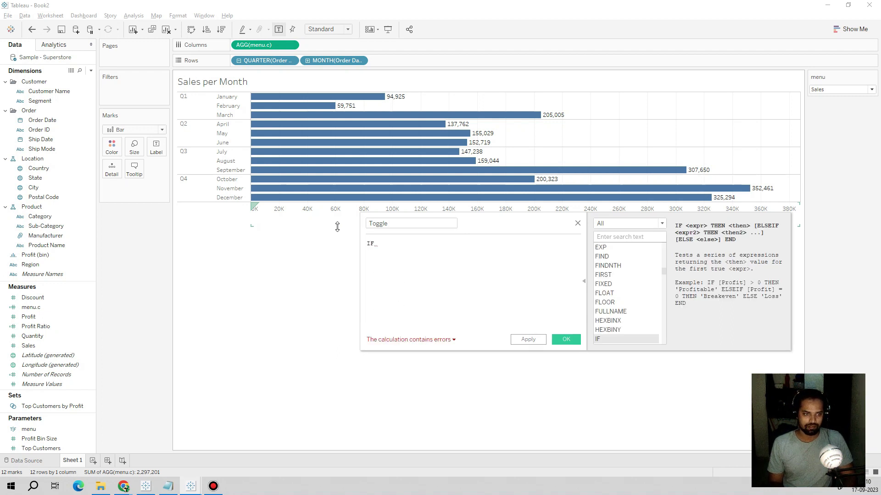
type("me")
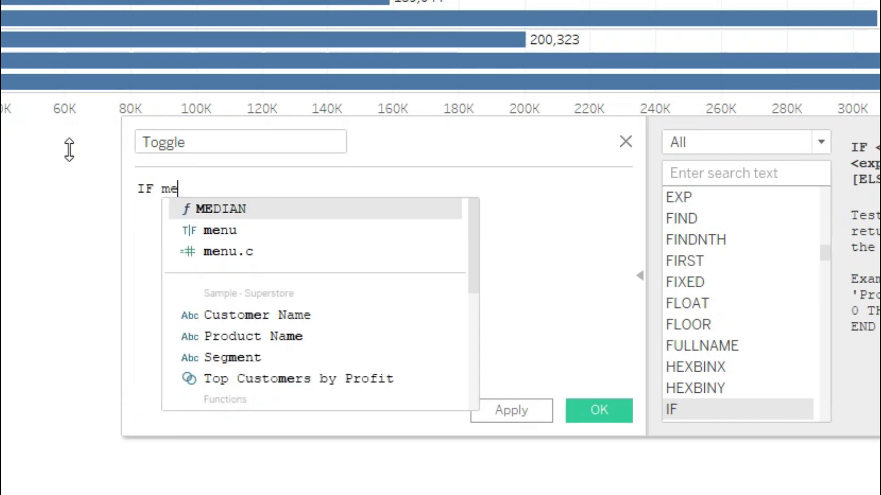
key("Down")
key("Down")
key("Down")
key("Down")
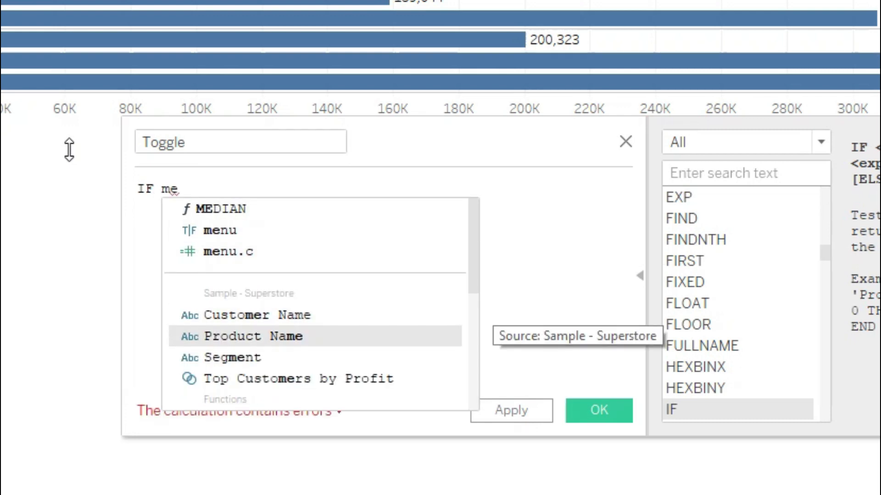
key("Up")
key("Up")
key("Up")
key("Return")
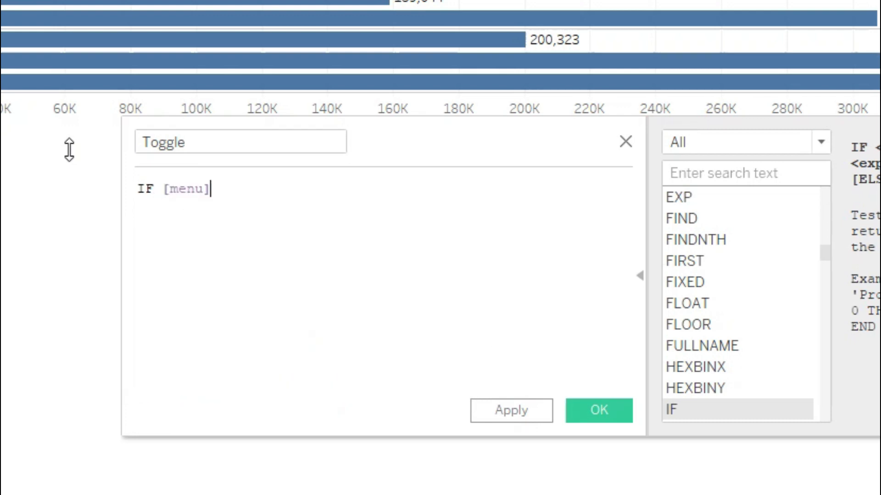
Complete the Toggle formula with "then False else TRUE end" and save the calculated field
type("is")
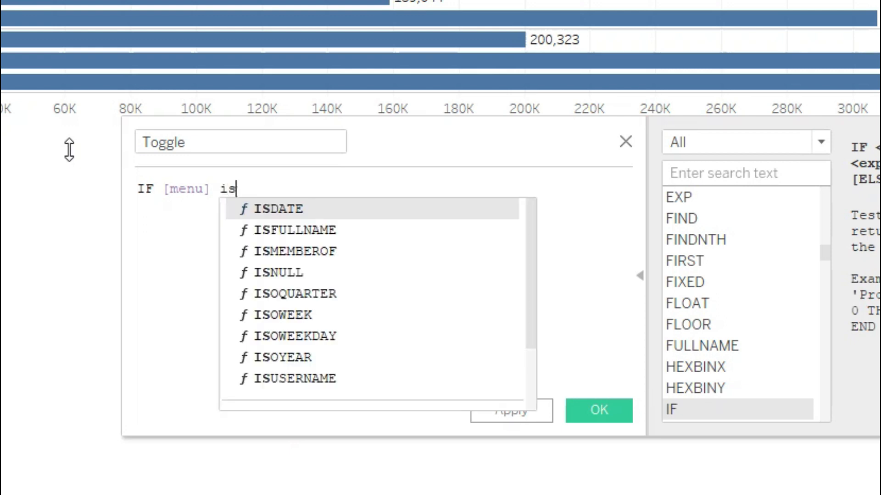
key("BackSpace")
key("BackSpace")
type("then ")
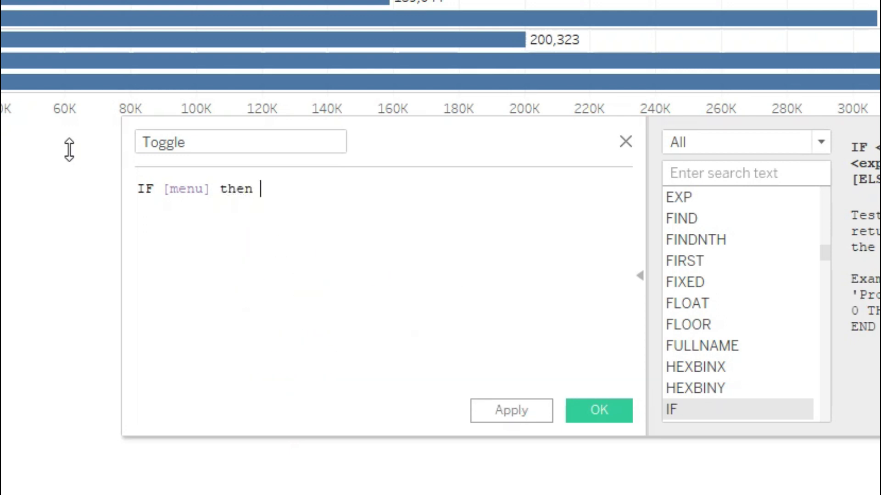
type("Fa")
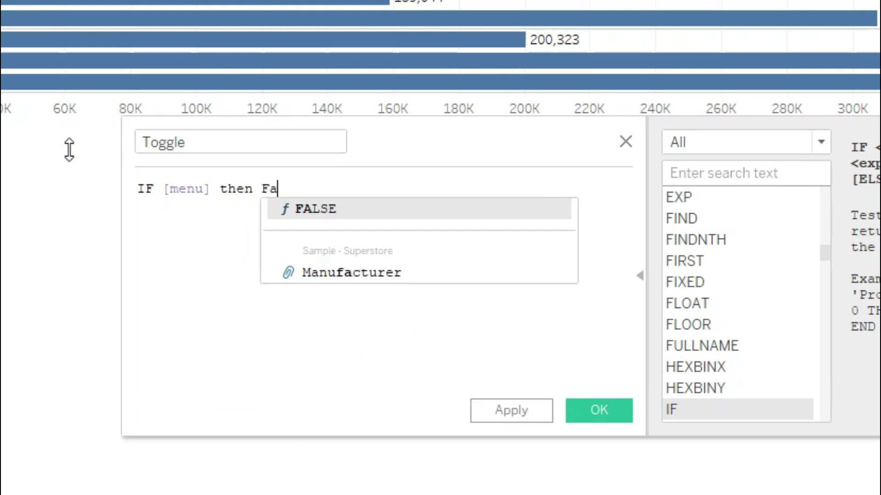
type("lse els")
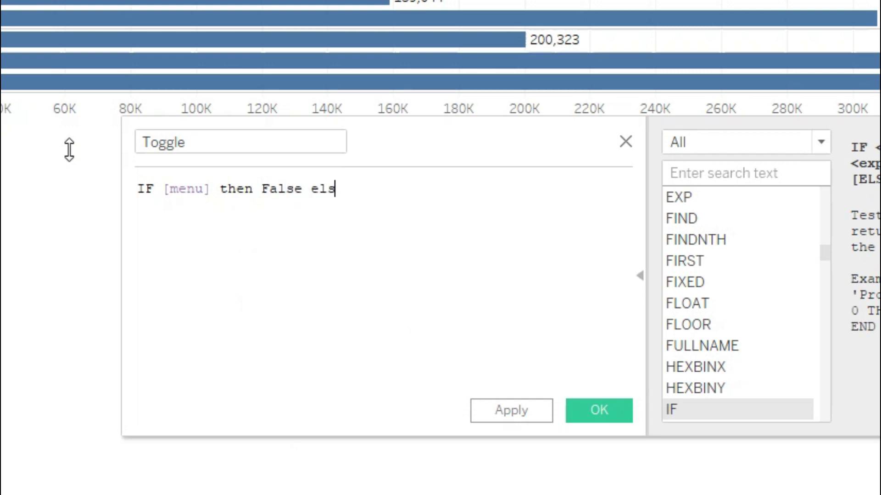
type("e Tru")
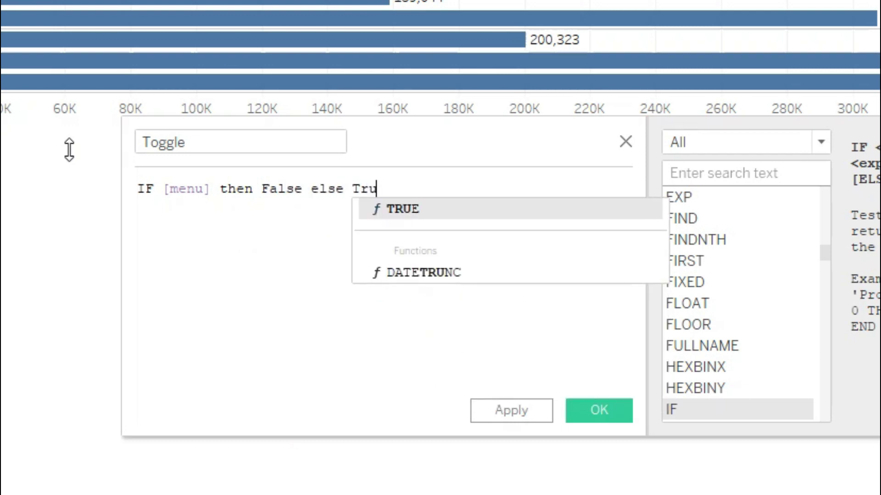
key("Return")
type("end")
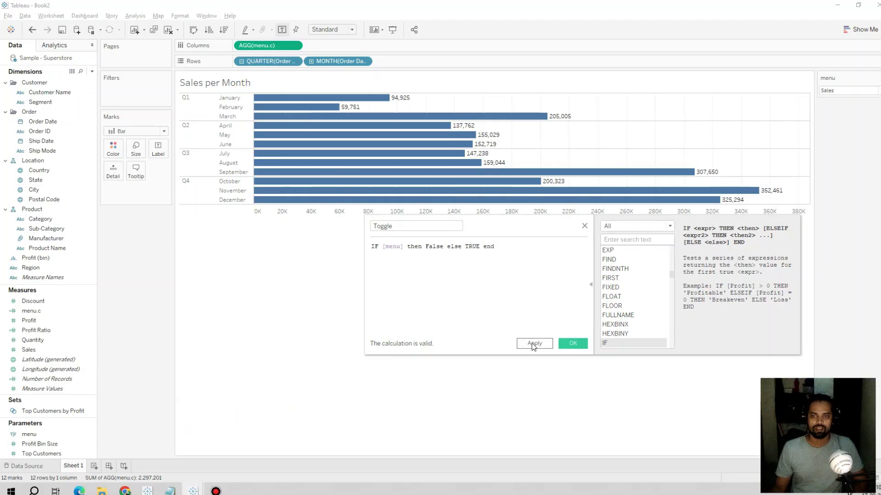
left_click(509, 417)
left_click(572, 344)
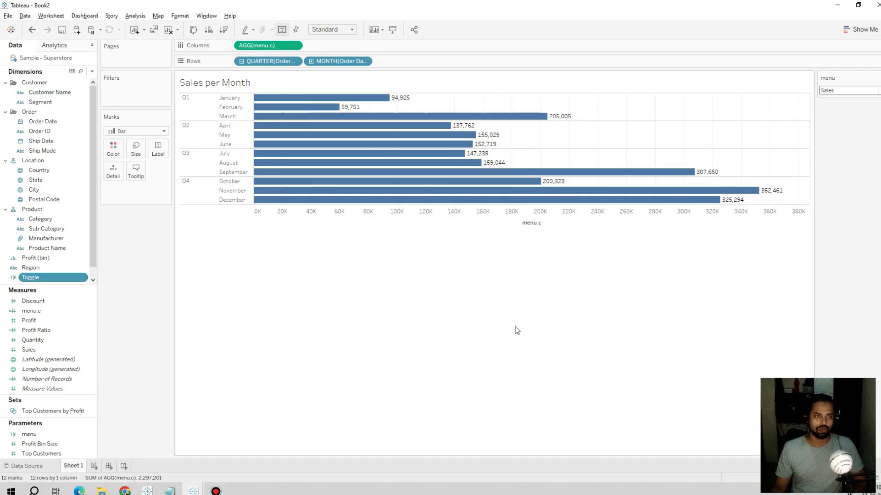
Rename Sheet 1 as "P/S per month"
double_click(81, 466)
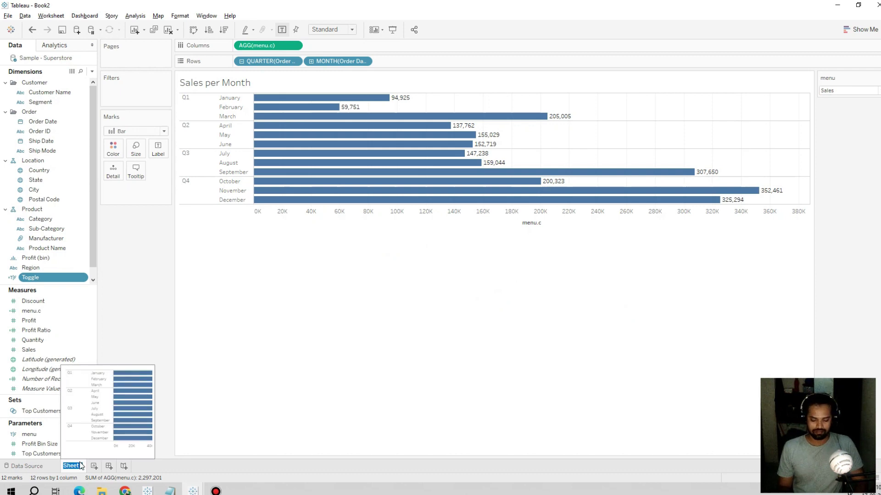
type("P/S per month")
key("Return")
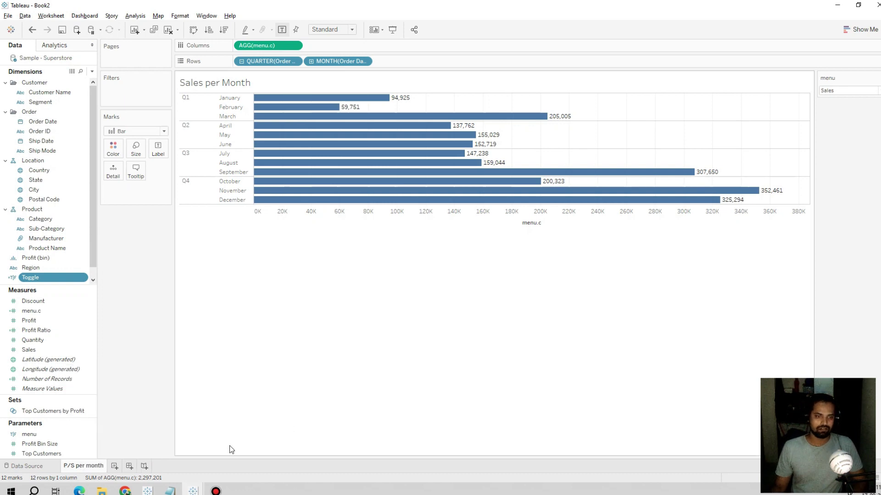
Add a new worksheet and name it "T button"
left_click(114, 466)
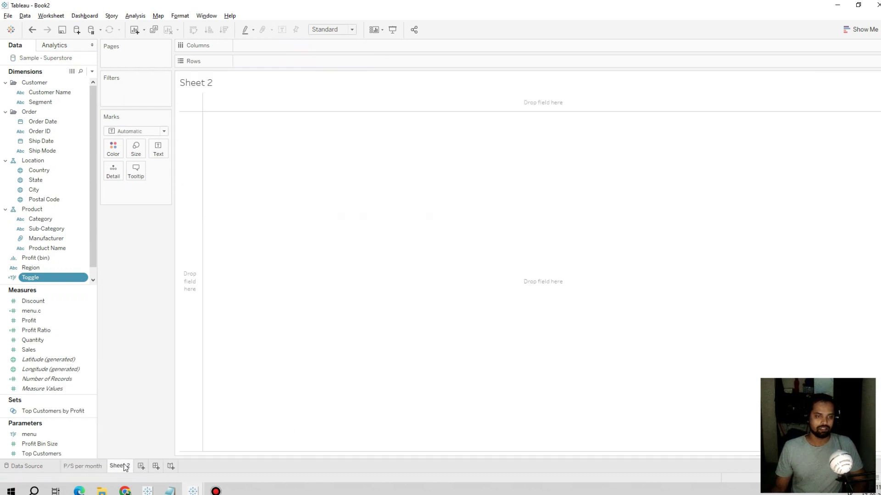
double_click(122, 466)
type("T button")
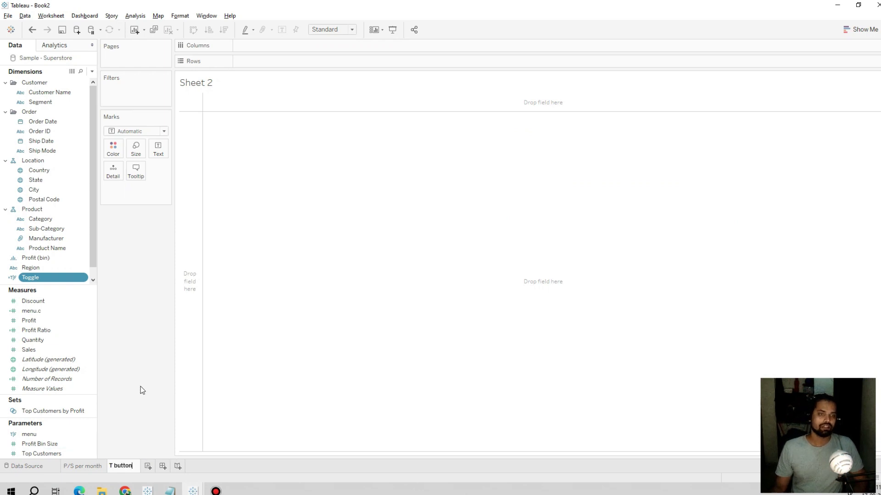
Set the T button sheet's mark type to Shape and assign the Toggle field to the shape property
key("Return")
left_click(142, 132)
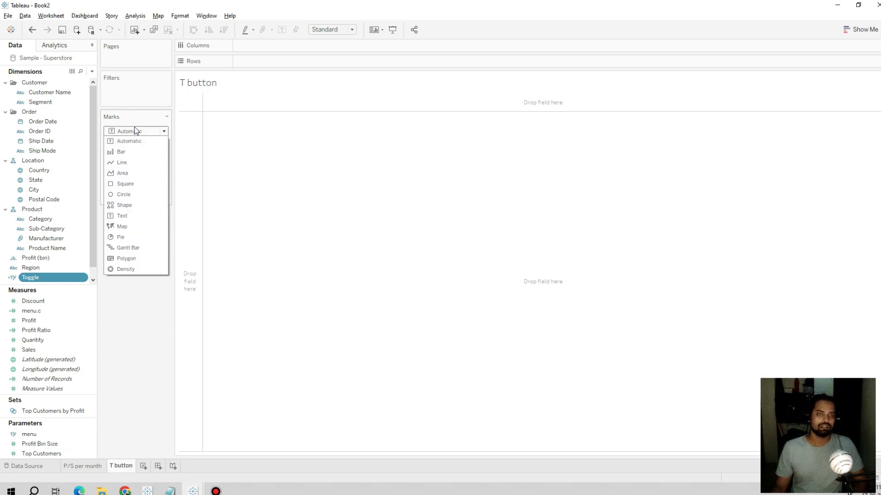
left_click(135, 205)
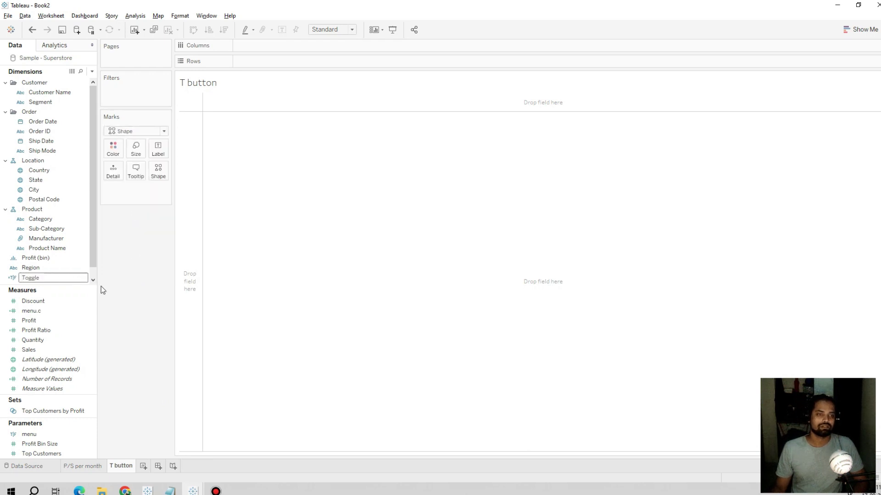
left_click_drag(45, 279, 157, 170)
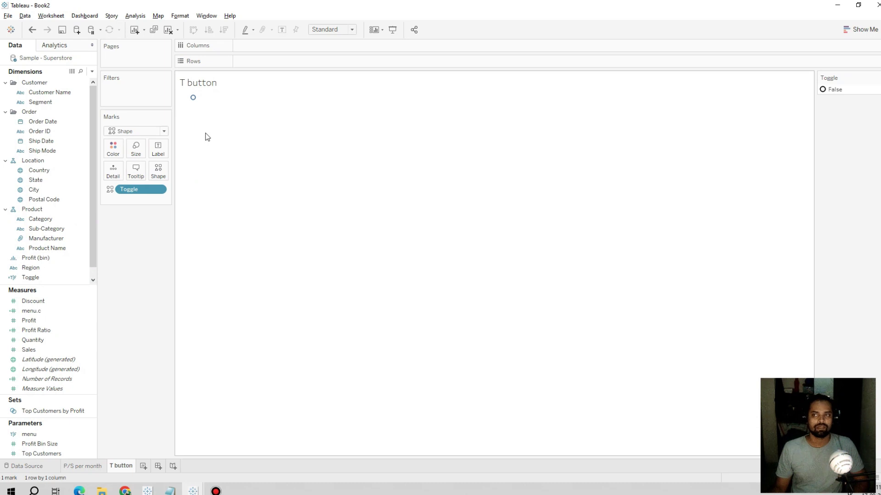
left_click(162, 173)
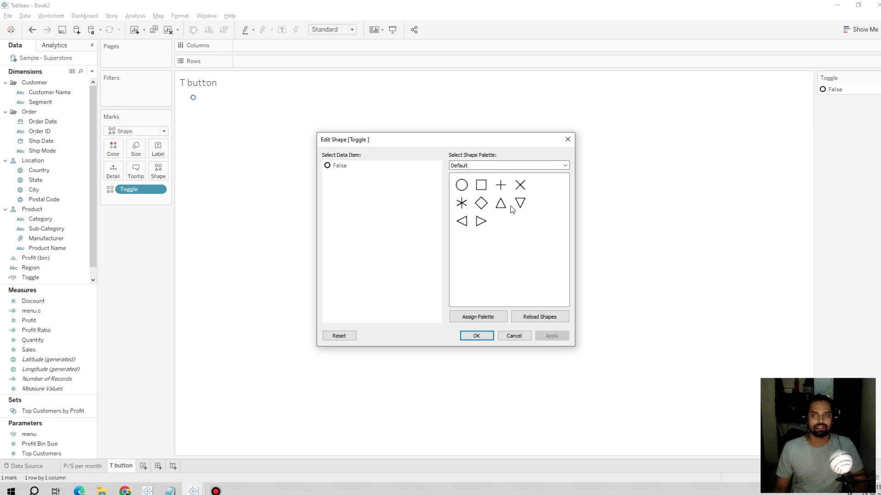
left_click(476, 335)
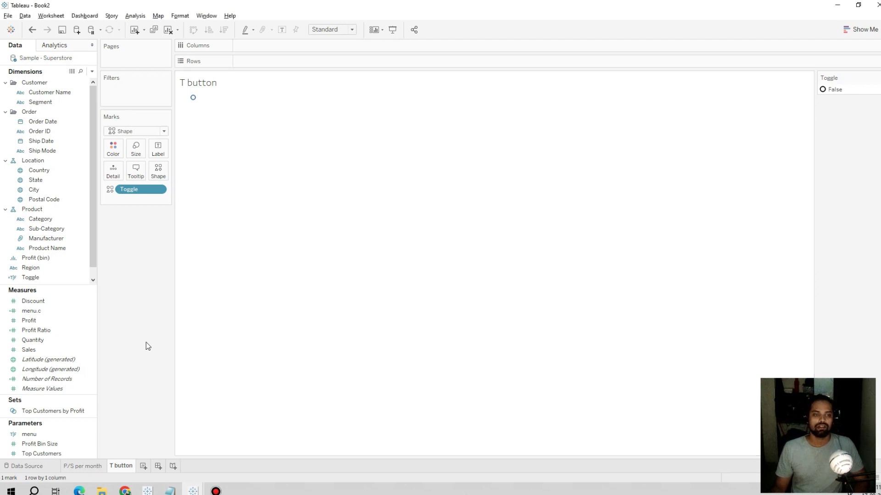
Show the control for the menu parameter and set it to Profit
right_click(59, 434)
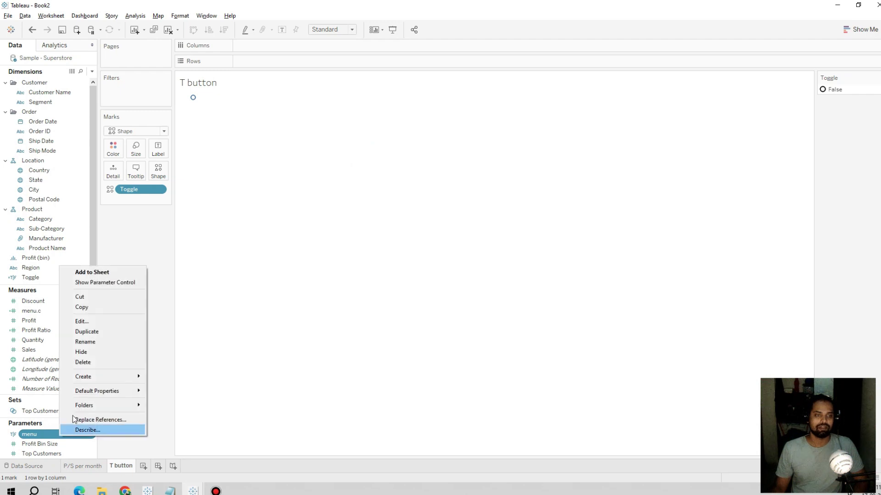
left_click(114, 282)
left_click(843, 118)
left_click(846, 132)
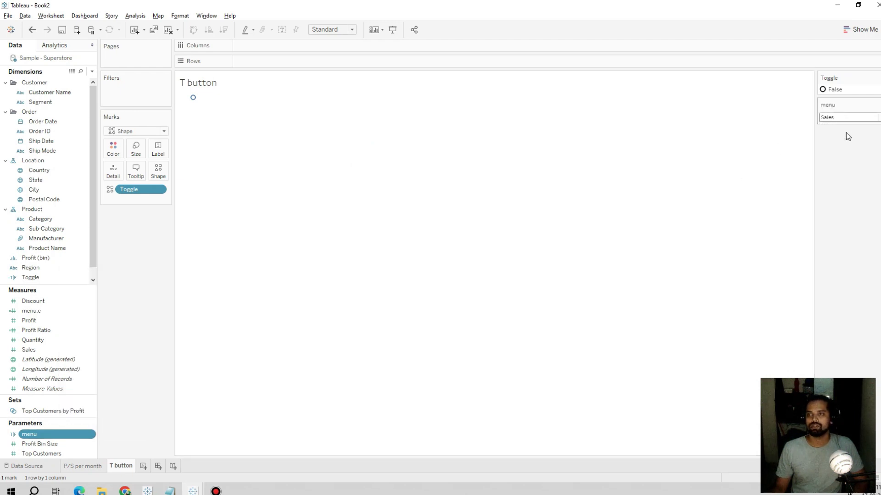
Assign the solid circle from the Filled palette to Toggle's True value, and fit the sheet to Entire View
left_click(838, 91)
left_click(156, 173)
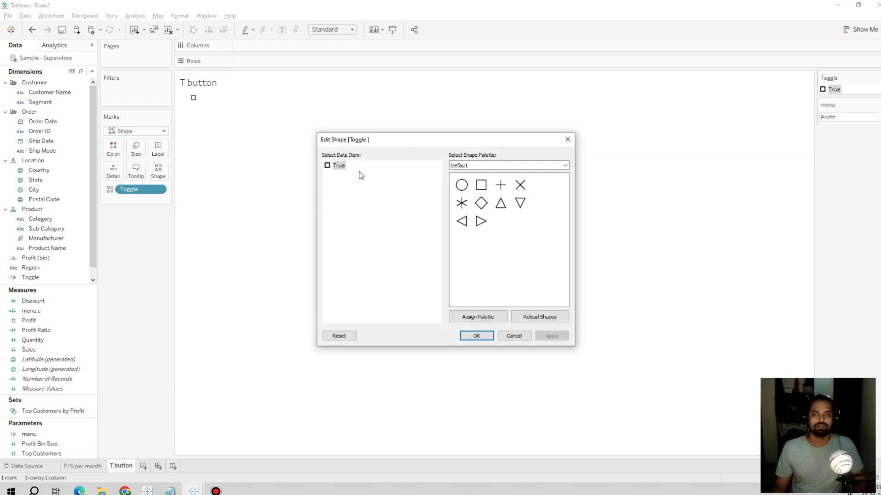
left_click(504, 163)
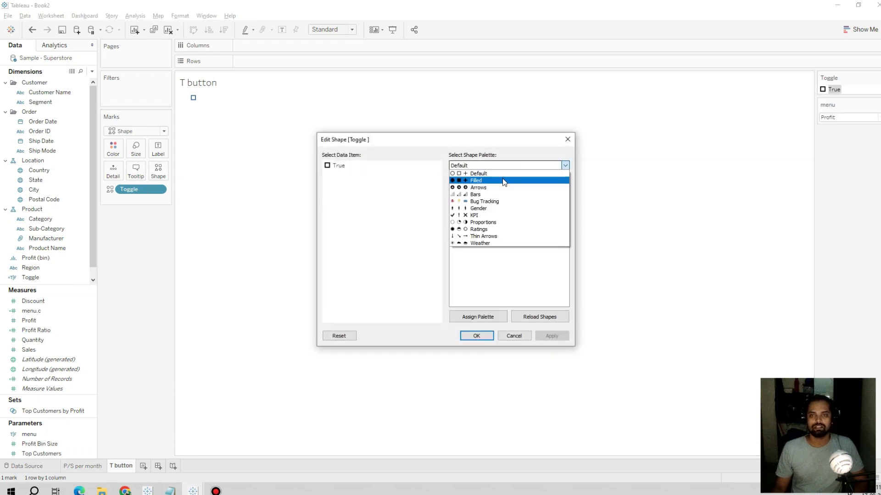
left_click(504, 179)
left_click(328, 166)
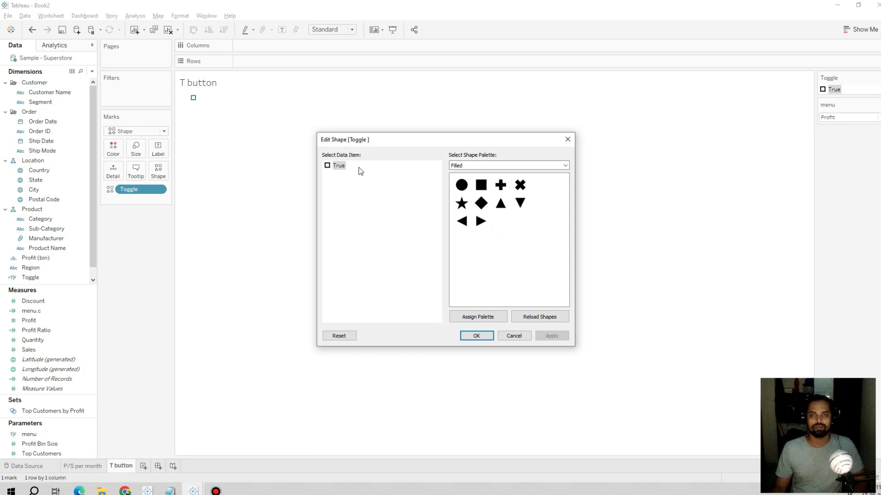
left_click(461, 186)
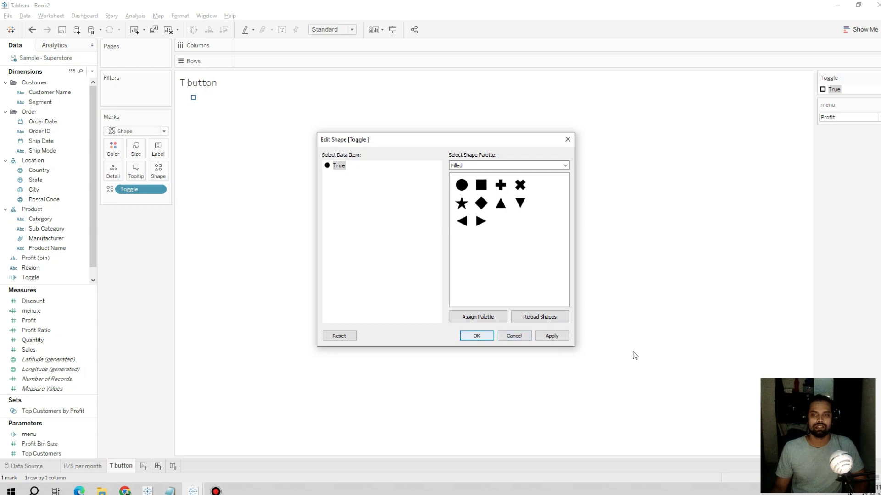
left_click(551, 336)
left_click(477, 336)
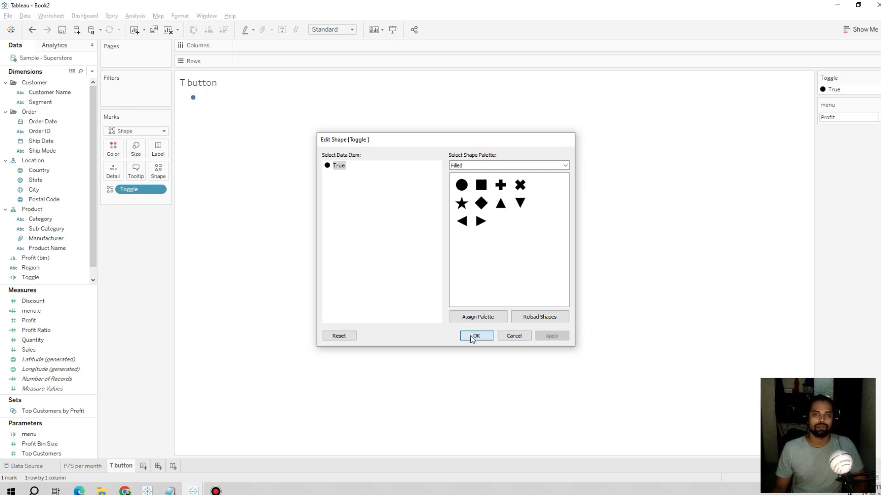
left_click(350, 30)
left_click(335, 62)
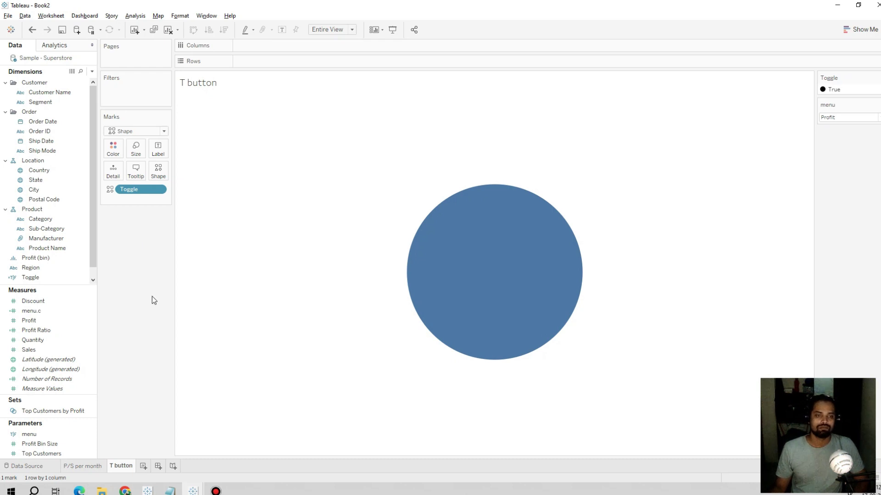
Add a new worksheet and review Dashboard 1 in the Book1 workbook, returning to Book2
left_click(144, 466)
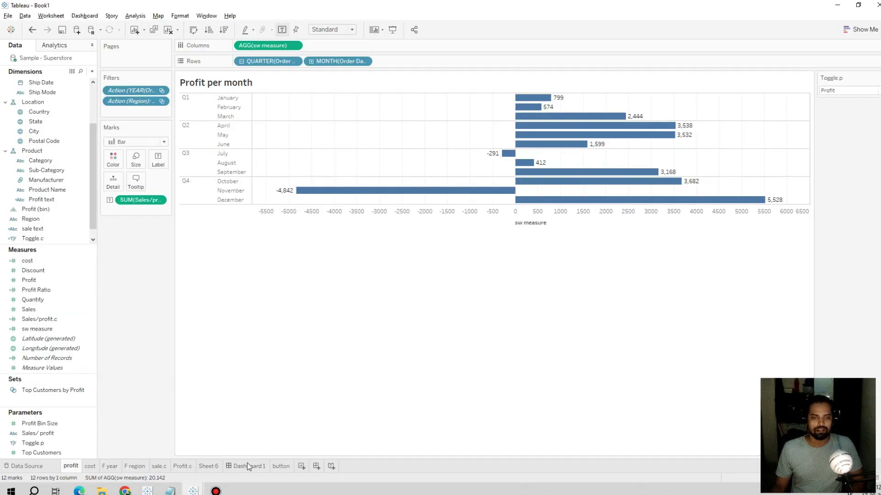
left_click(248, 466)
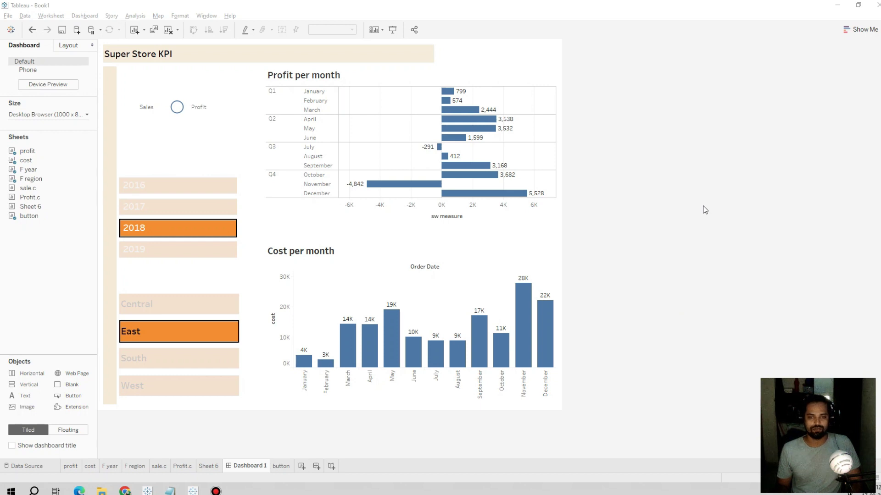
key("alt+Tab")
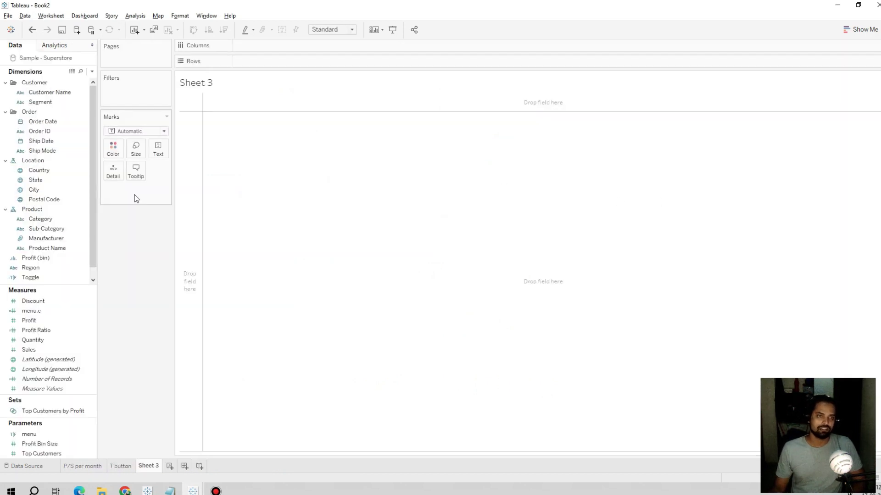
Create a calculated field named Cost with the formula [Profit]- [Sales]
left_click(92, 71)
left_click(47, 81)
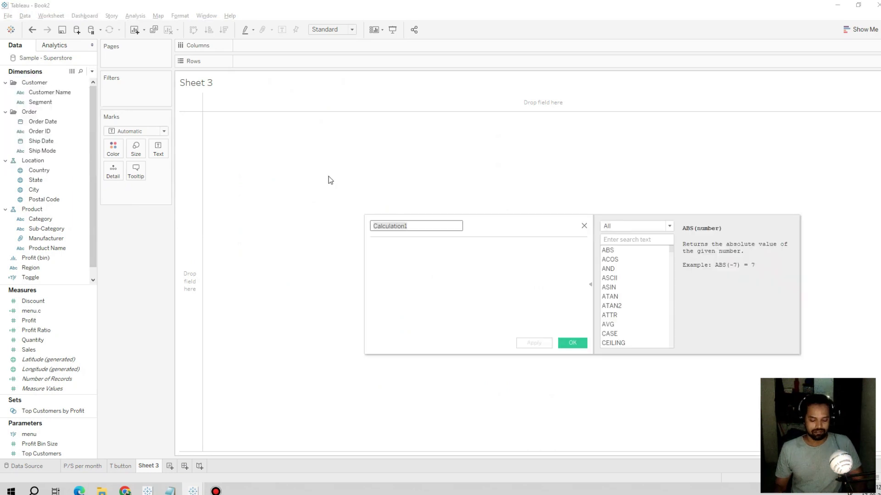
type("Cost")
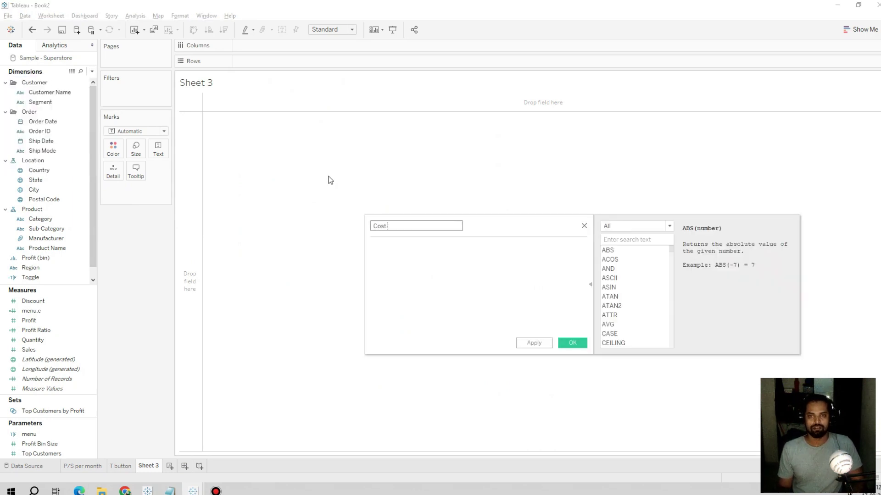
key("Tab")
type("pro")
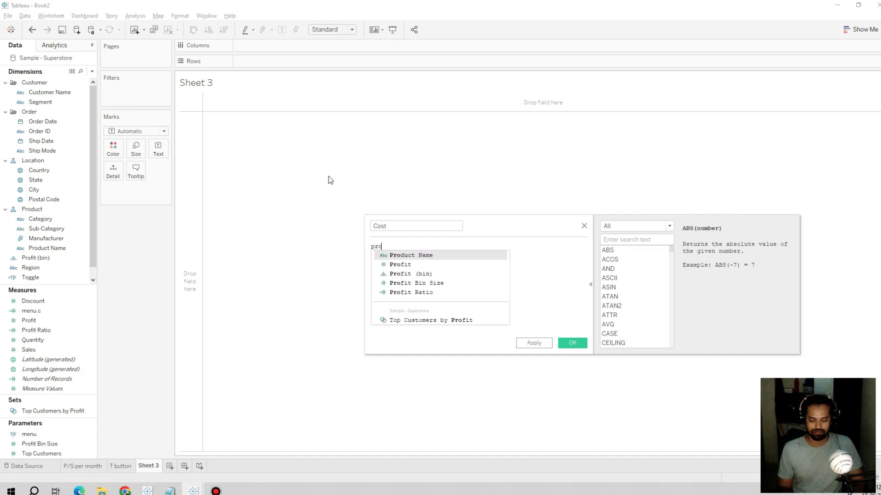
key("Return")
type("- sa")
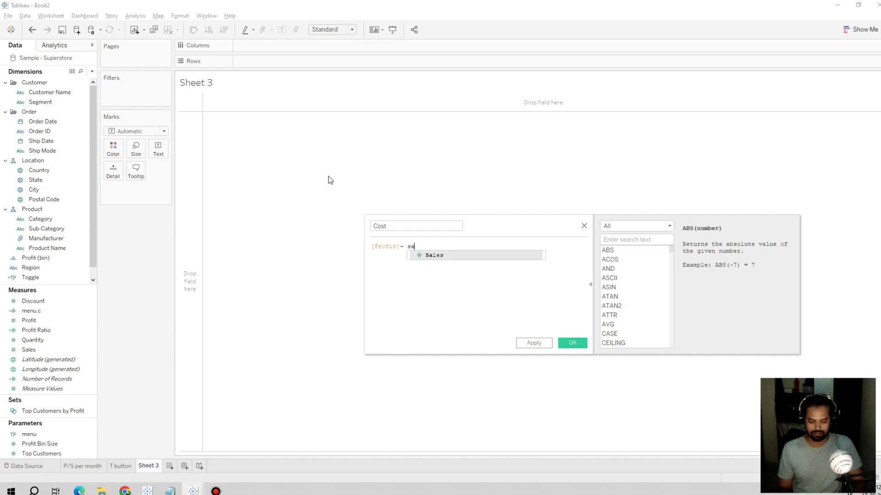
key("Return")
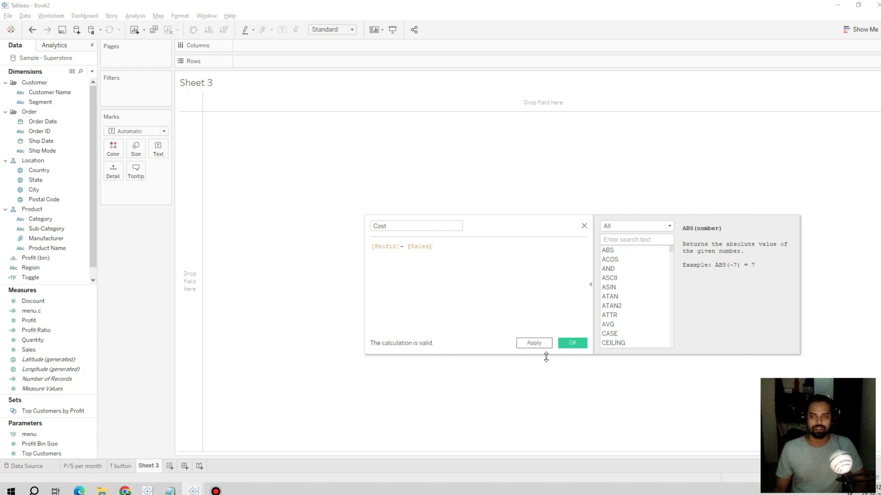
left_click(571, 343)
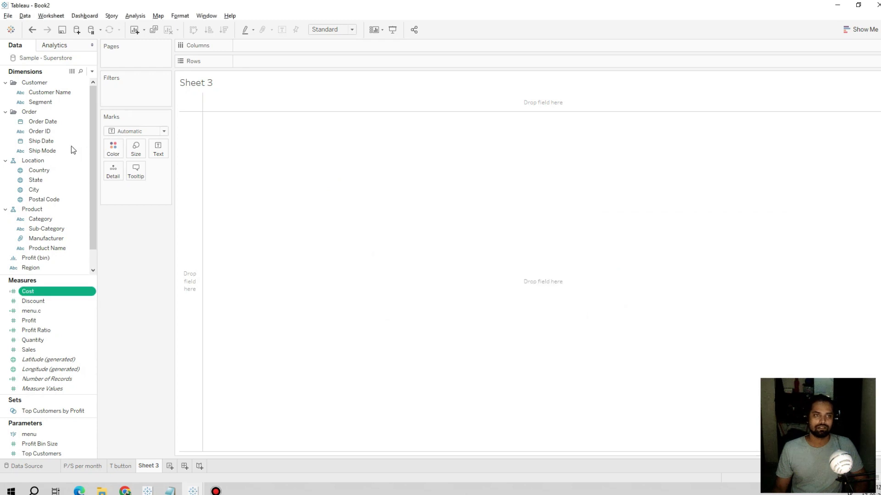
Add Order Date to the sheet at the discrete Month level and place it on Columns
left_click_drag(56, 123, 303, 64)
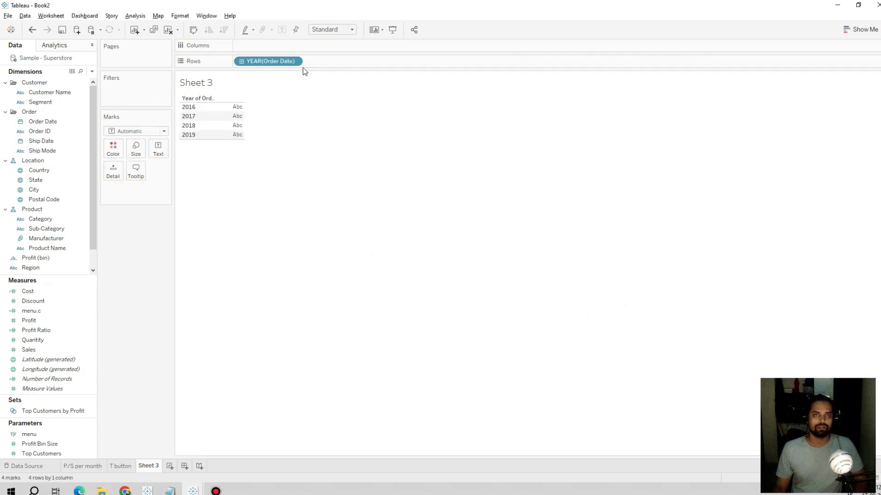
left_click(295, 62)
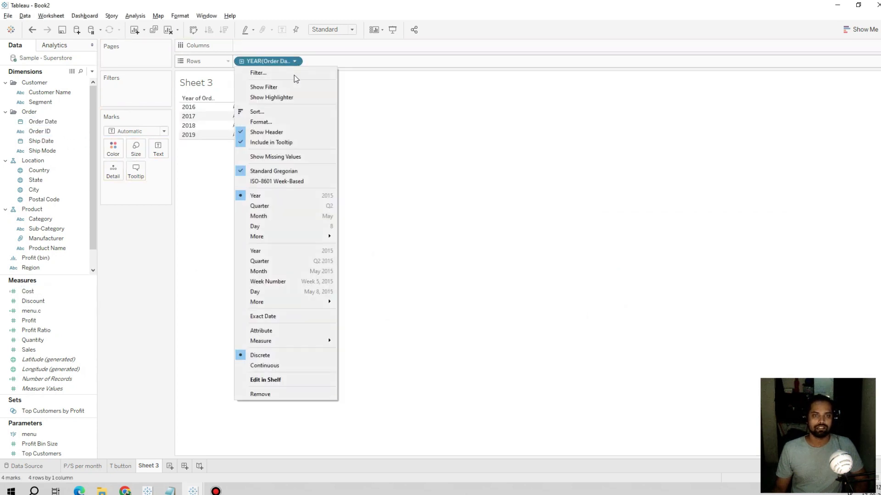
left_click(312, 218)
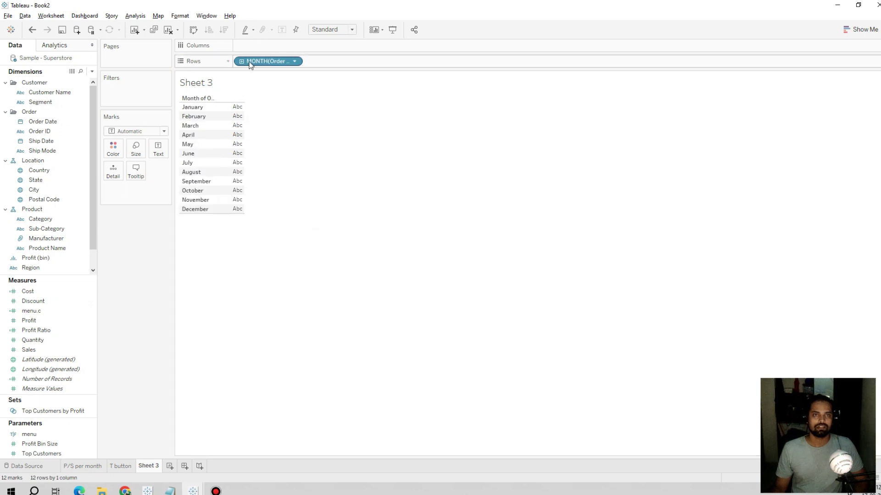
mouse_move(251, 63)
left_mouse_down()
mouse_move(254, 44)
mouse_move(251, 51)
left_mouse_up()
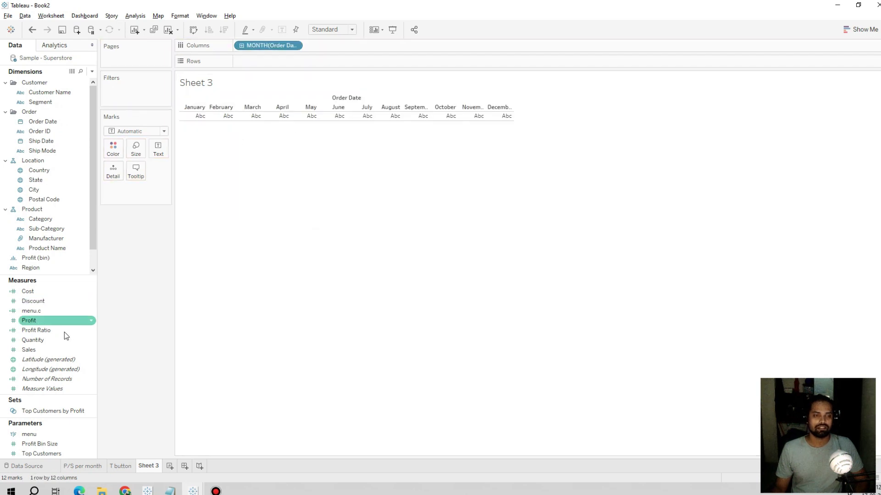
Add Cost to the view on Rows and display the monthly values with the Bar mark type
left_click_drag(257, 140, 285, 121)
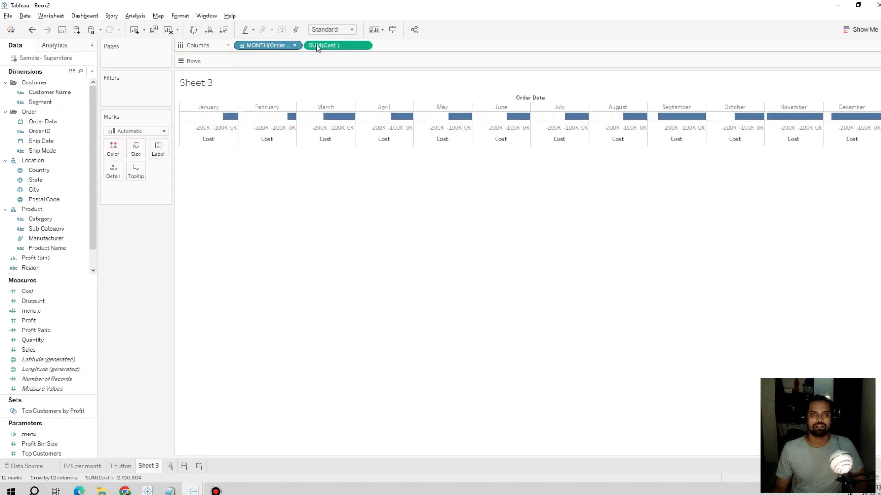
left_click(194, 30)
left_click(194, 30)
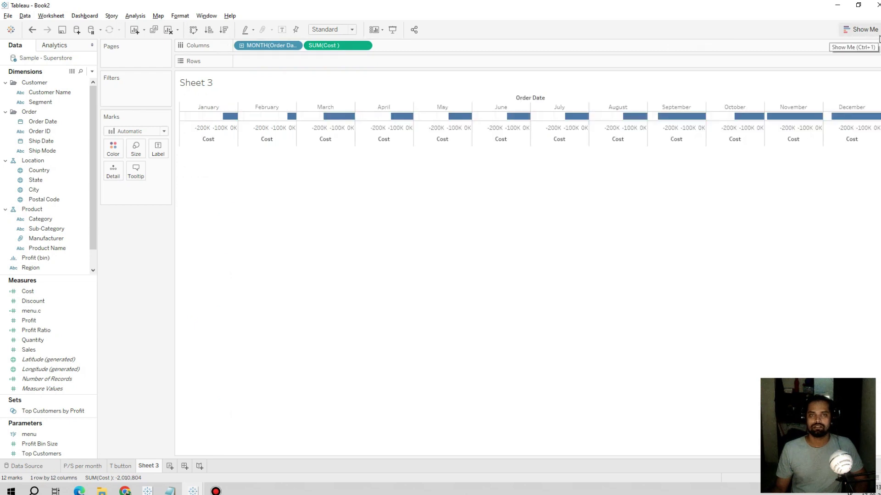
left_click_drag(339, 45, 277, 62)
left_click(137, 130)
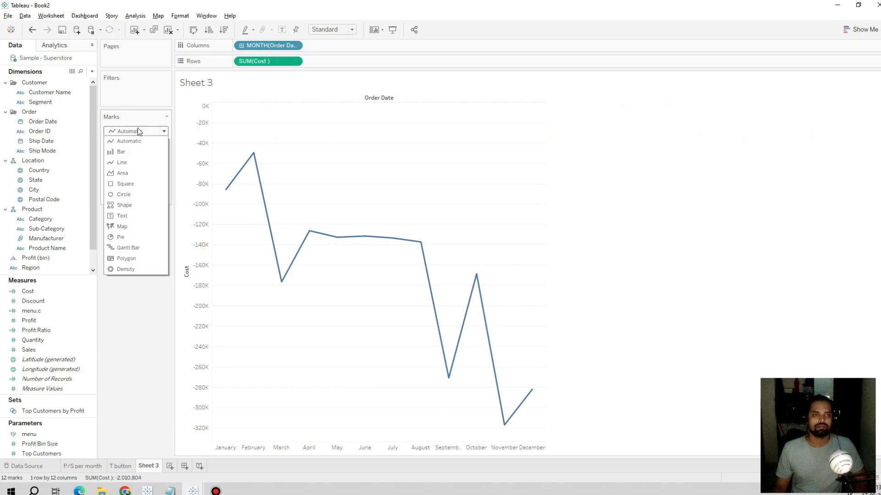
left_click(136, 152)
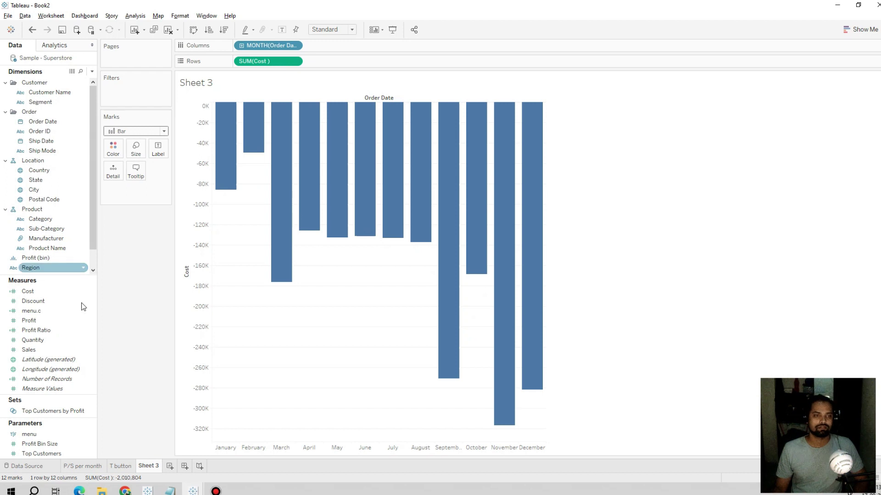
Change the formula of the Cost calculated field to [Sales]-[Profit]
right_click(69, 291)
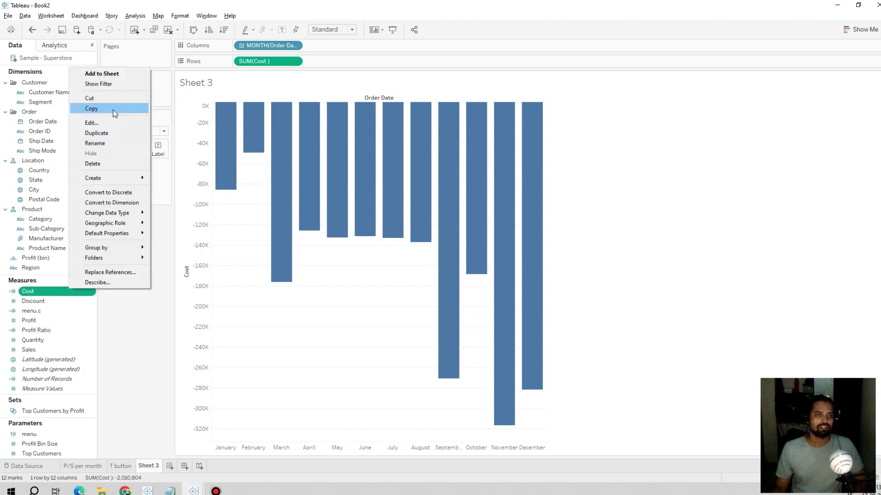
left_click(114, 123)
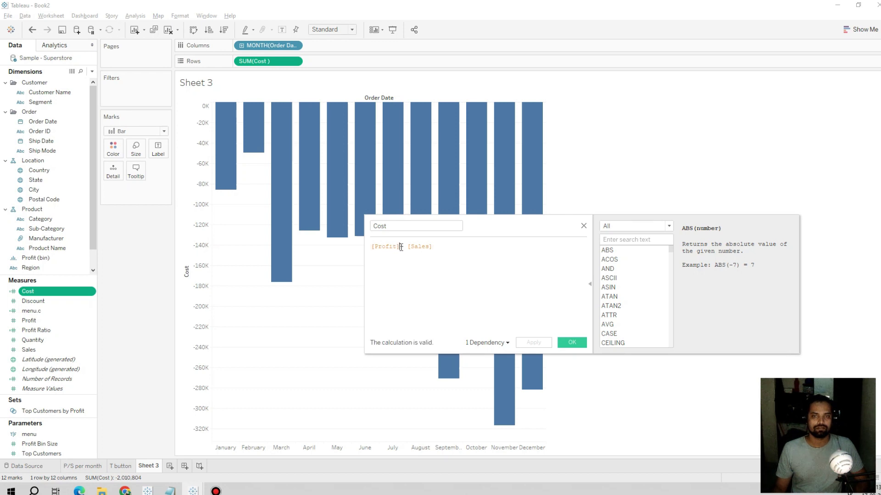
left_click_drag(401, 247, 346, 245)
key("BackSpace")
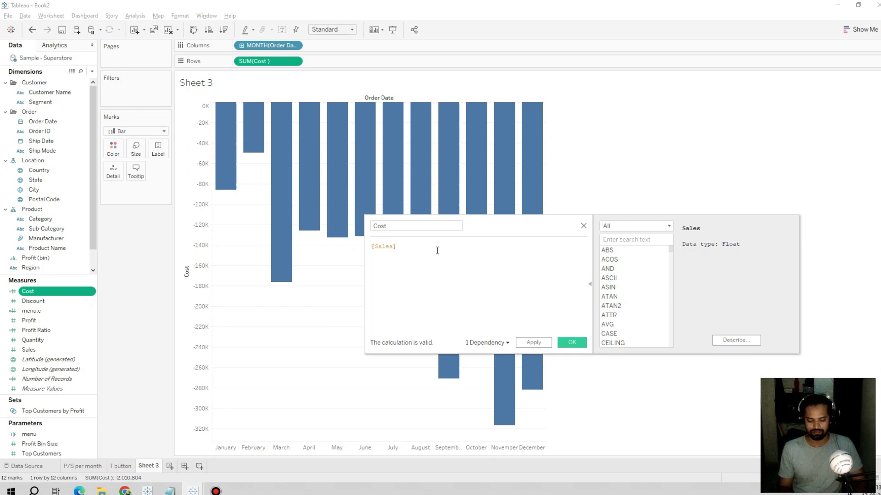
type("-p")
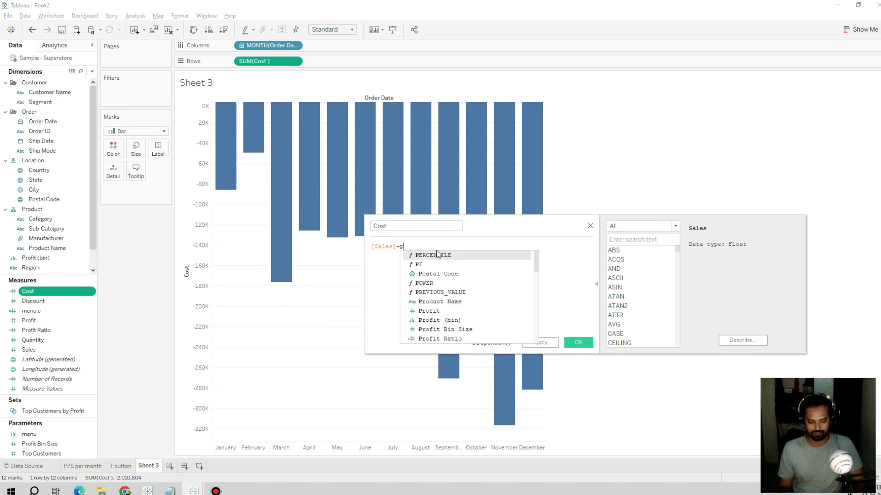
type("rofi")
left_click(437, 255)
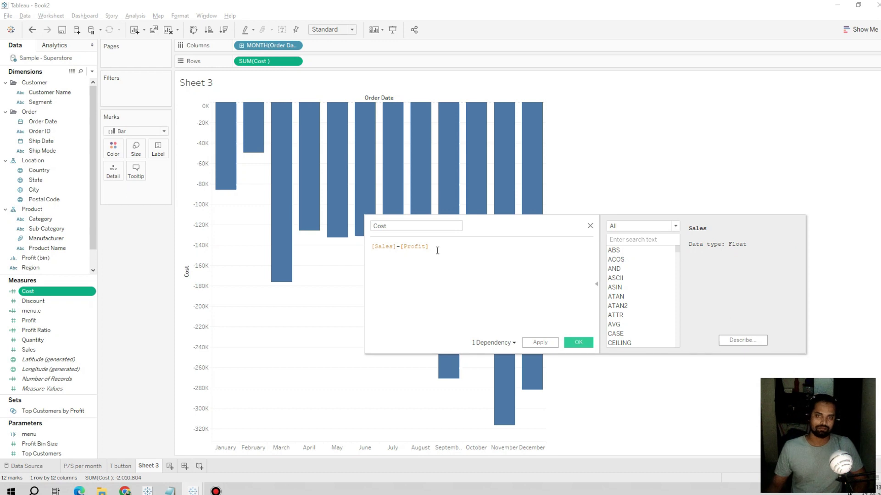
left_click(577, 343)
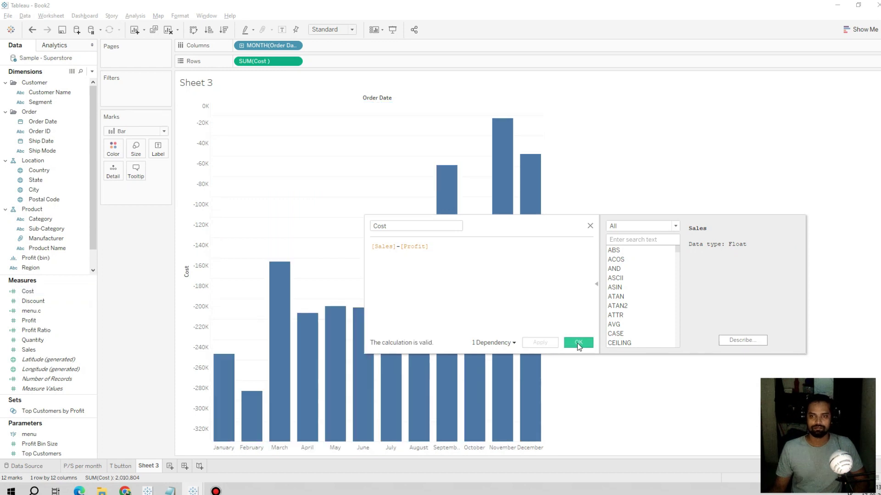
Show mark labels on the bars of the monthly cost chart
left_click(158, 147)
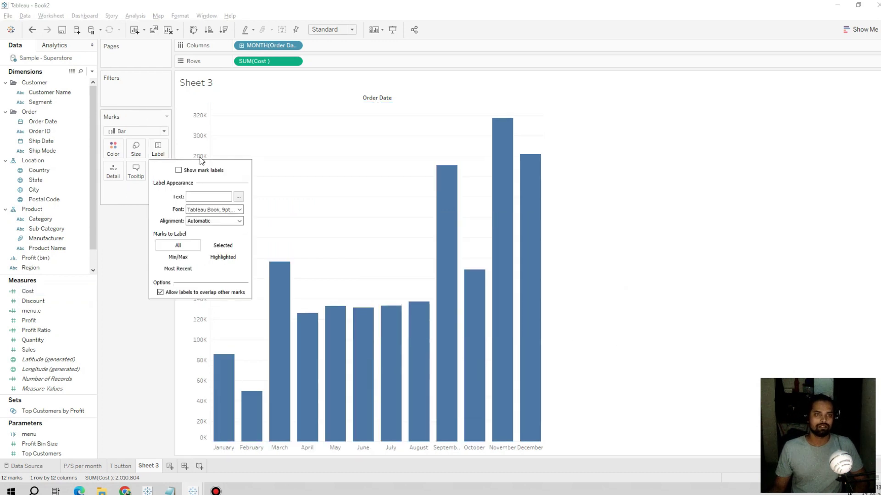
left_click(178, 170)
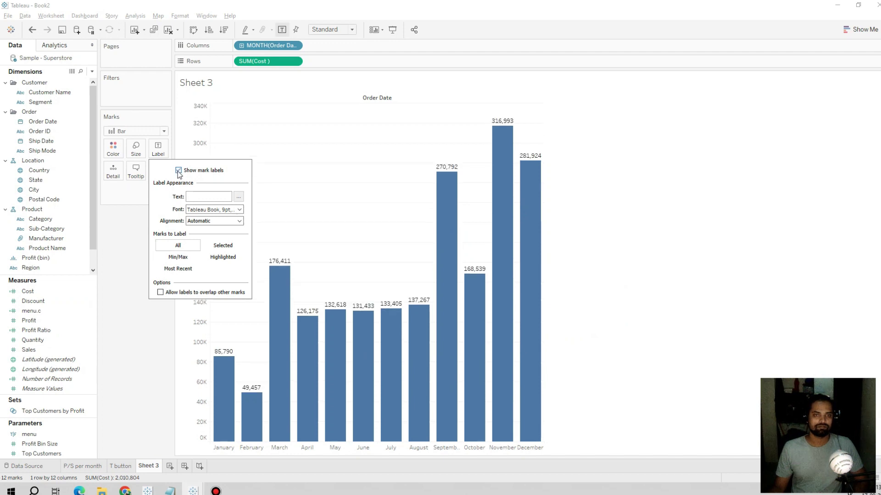
left_click(127, 250)
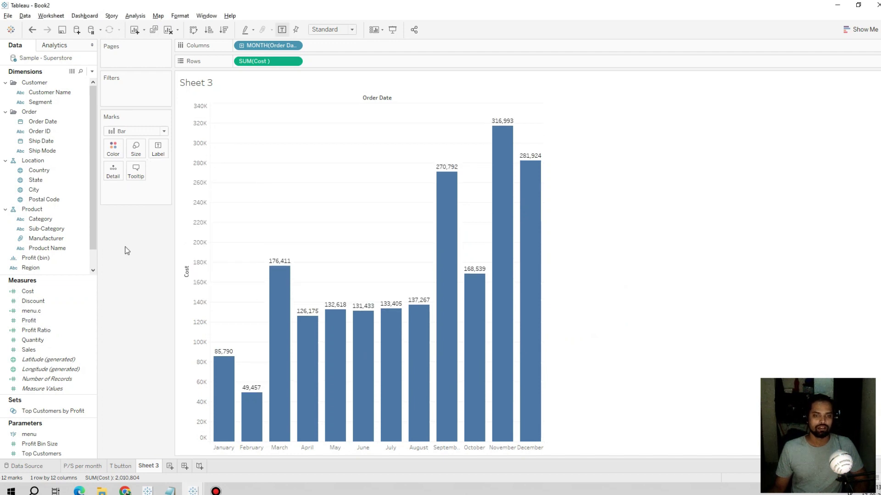
Replace the chart title of Sheet 3 with "Cost per month"
double_click(210, 87)
key("ctrl+a")
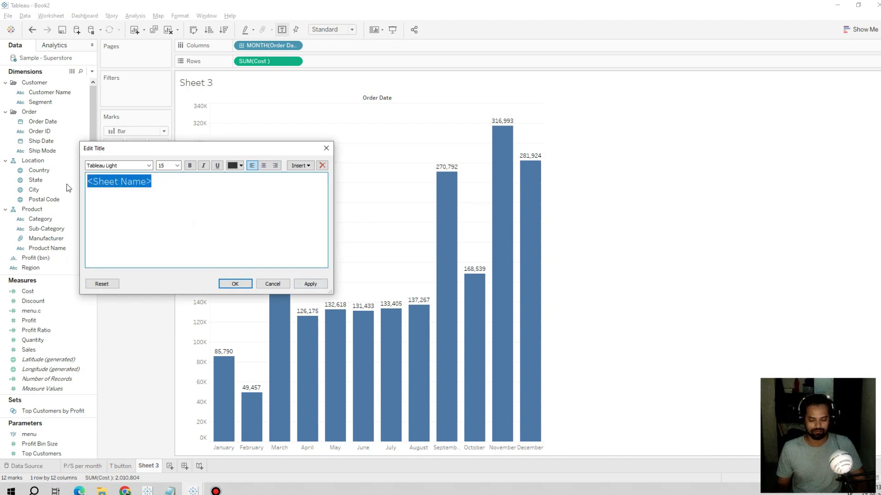
type("Cost per month")
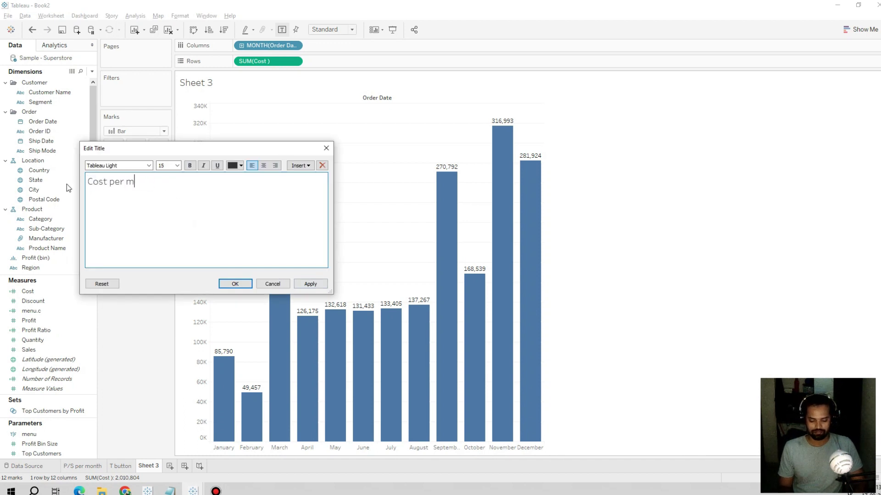
left_click(235, 284)
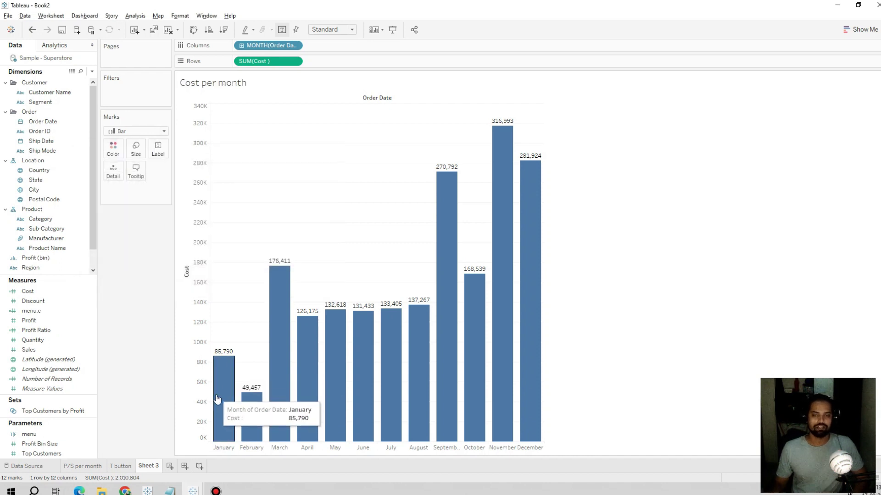
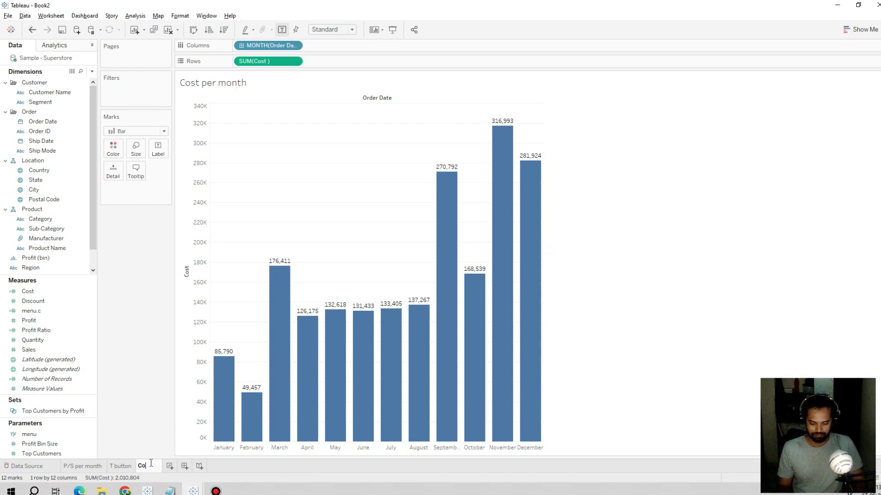
Rename the Sheet 3 worksheet as "Cost per month"
type("er month")
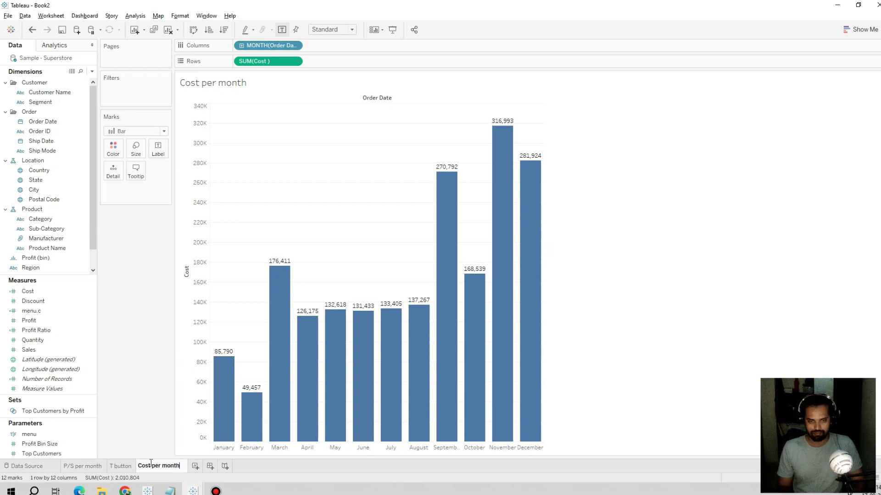
key("Return")
left_click(184, 415)
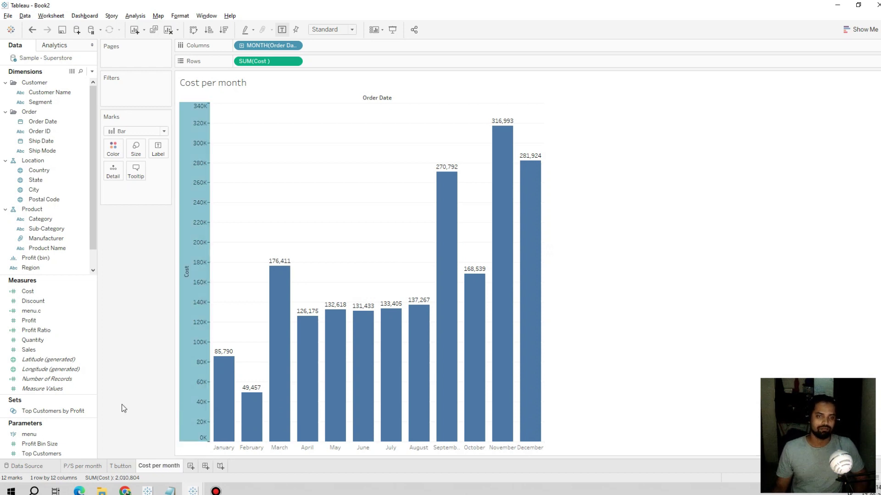
left_click(667, 228)
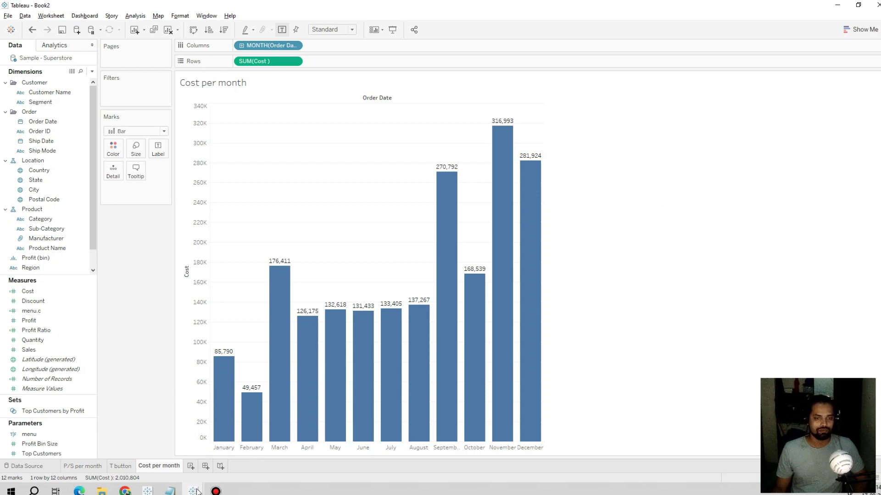
Add a new worksheet and try the 2017 year filter on Dashboard 1 in the Book1 workbook, returning to Book2
left_click(191, 466)
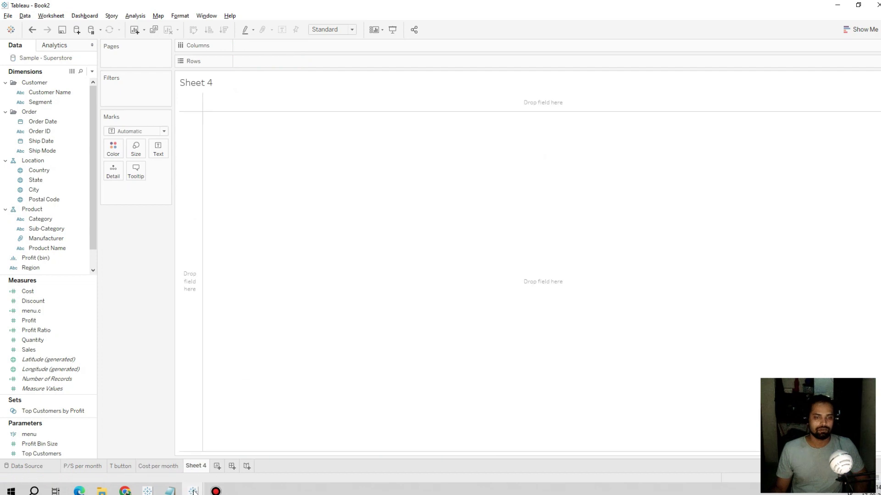
mouse_move(193, 491)
left_click(147, 461)
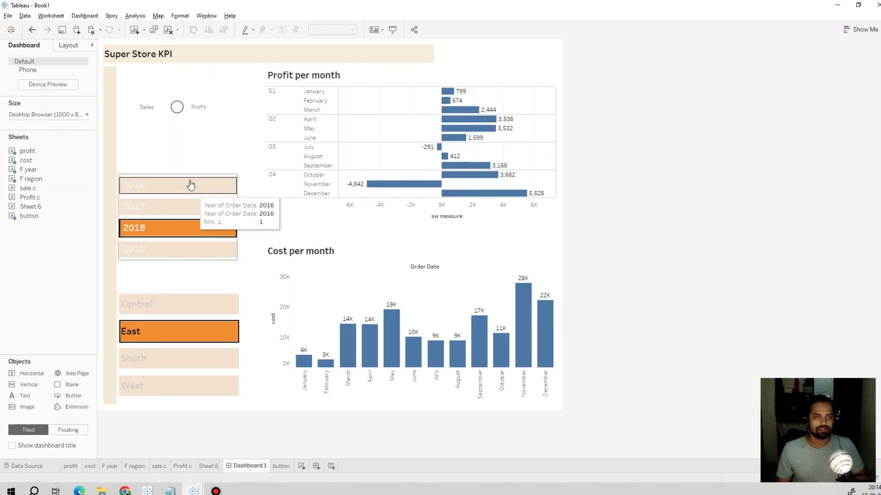
left_click(182, 215)
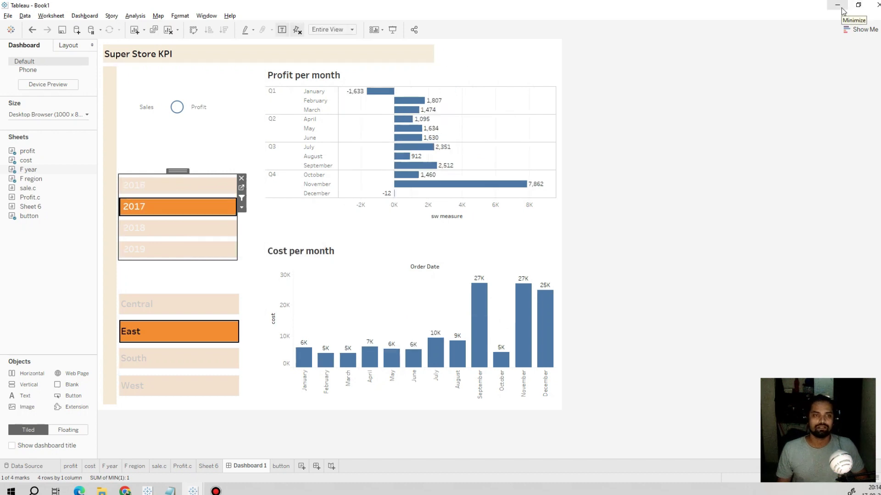
left_click(838, 5)
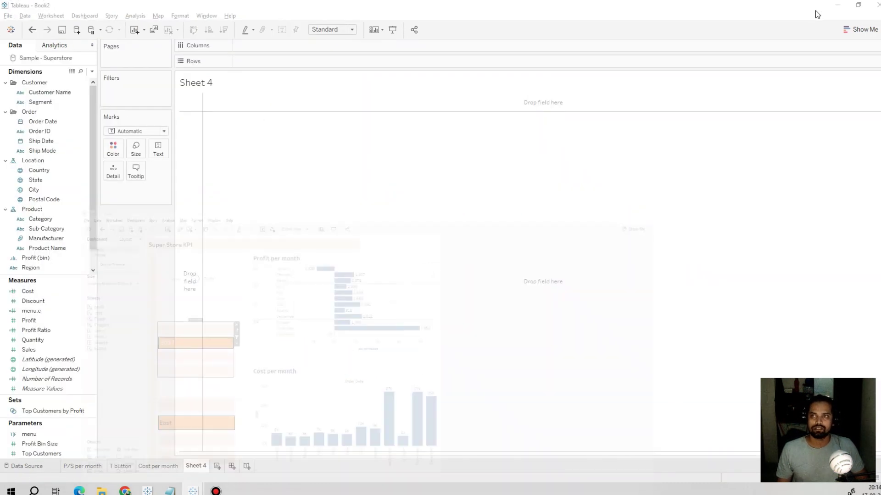
Place the year of Order Date on Rows and add a constant value of 1 on Columns
left_click(28, 122)
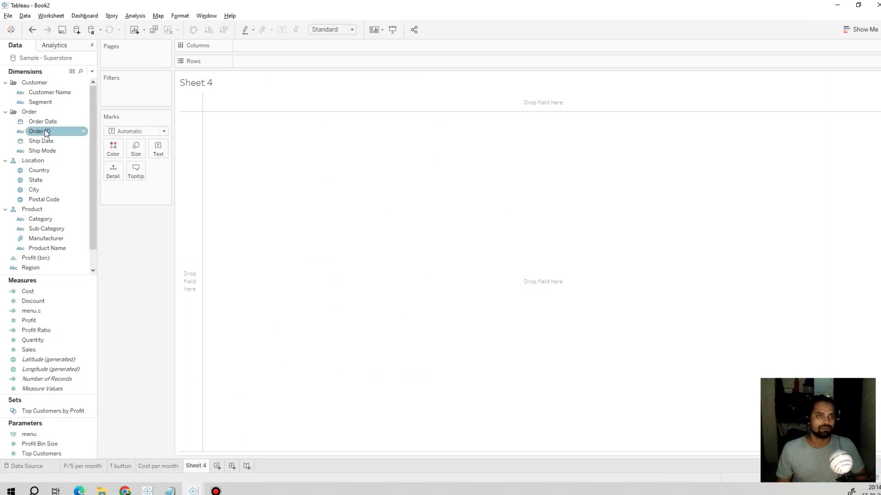
left_click_drag(44, 122, 279, 61)
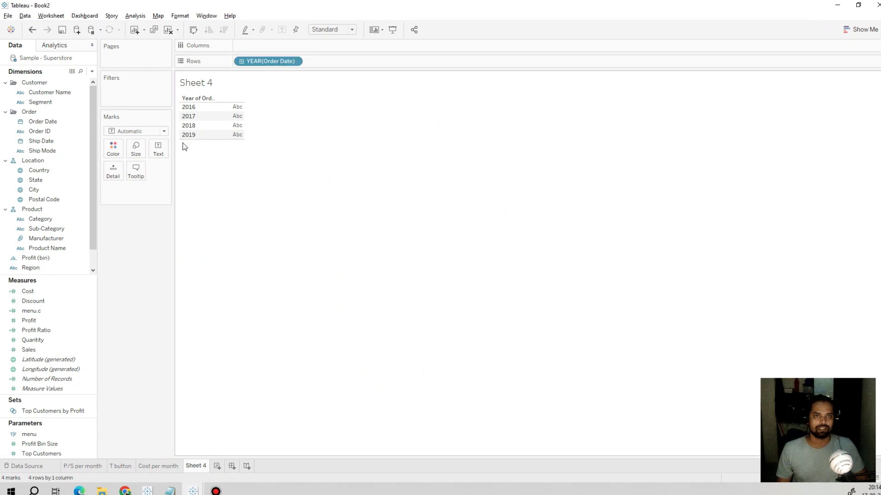
double_click(246, 46)
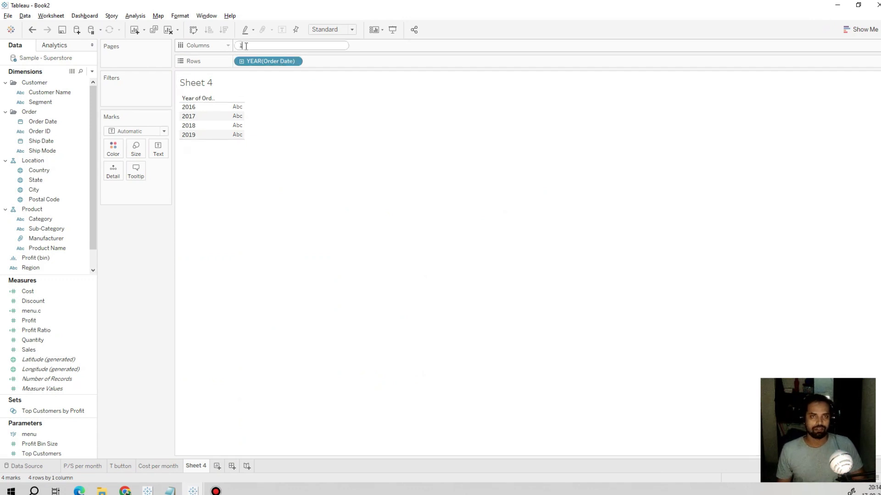
key("Return")
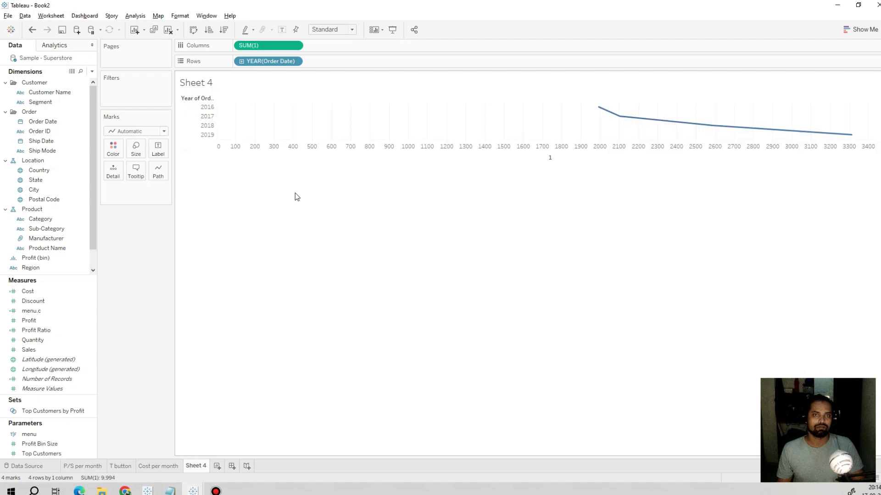
Change the aggregation of the constant 1 on Columns to Minimum and set the mark type to Bar
left_click(294, 44)
mouse_move(289, 141)
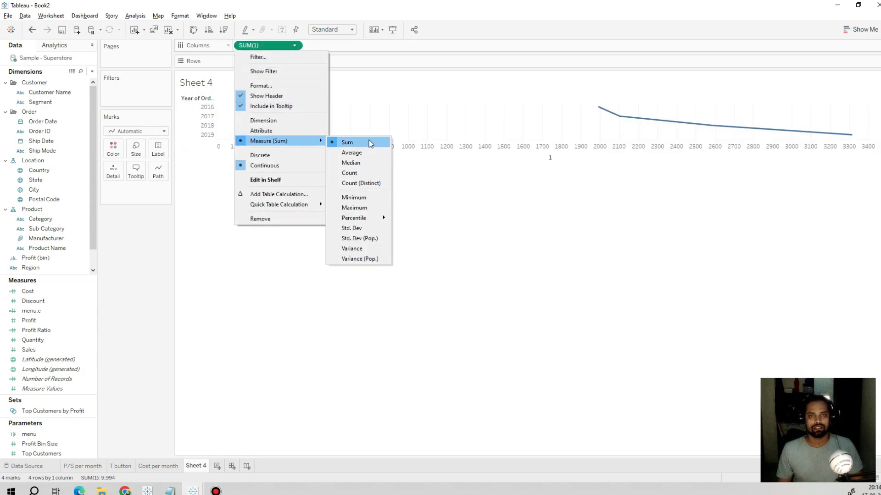
key("Escape")
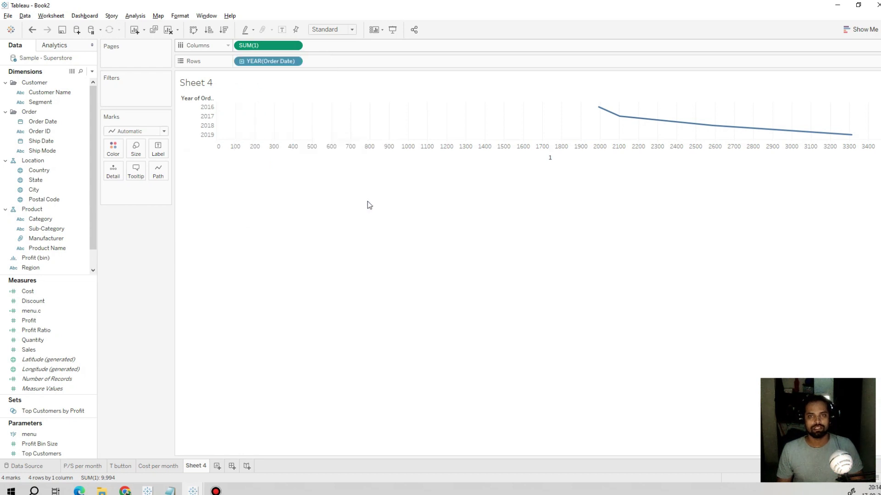
left_click(124, 133)
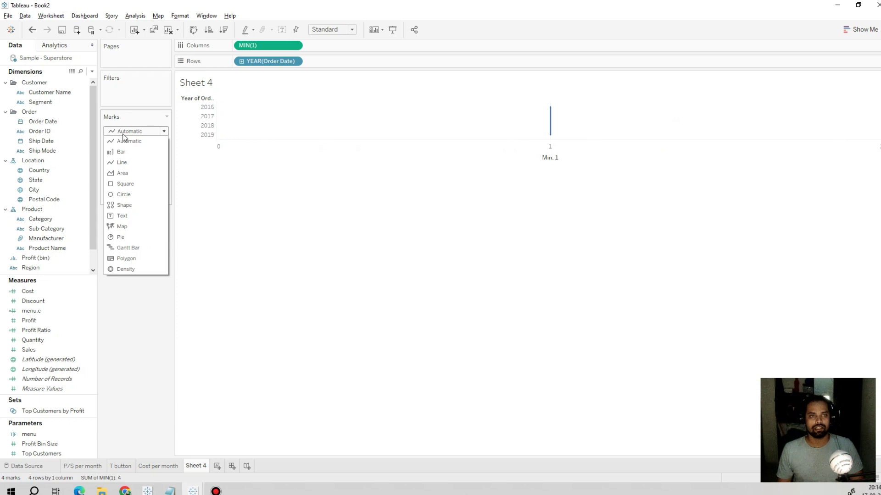
left_click(124, 153)
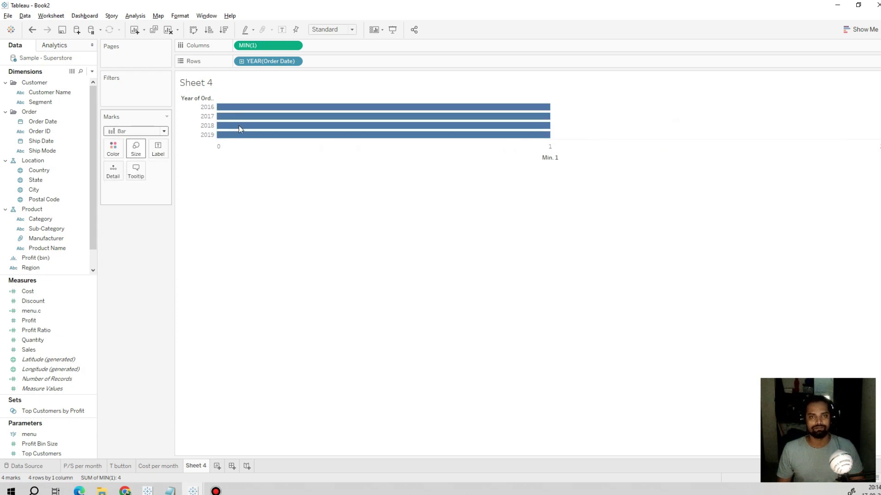
Set the Min. 1 axis to a fixed range with an end value of 1
right_click(306, 144)
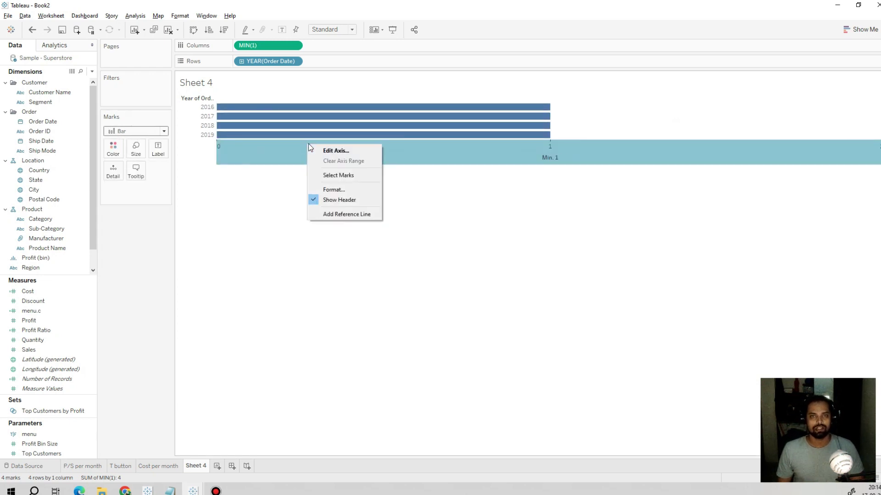
left_click(329, 146)
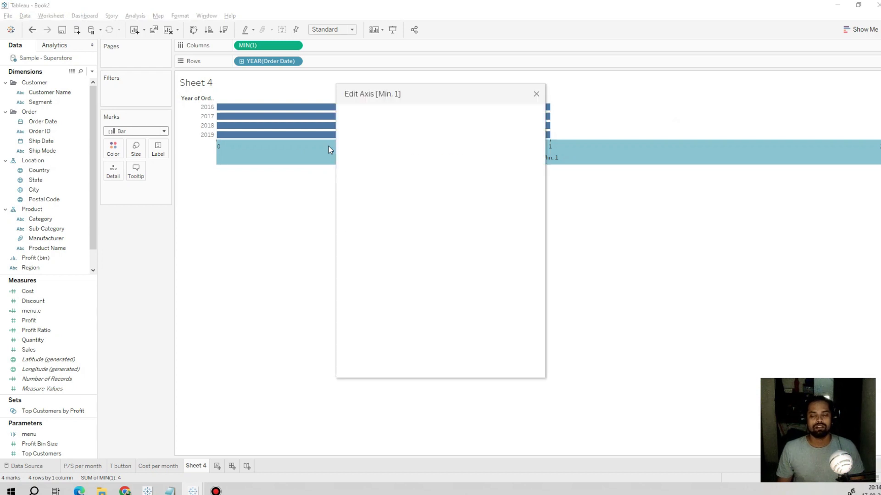
left_click(353, 175)
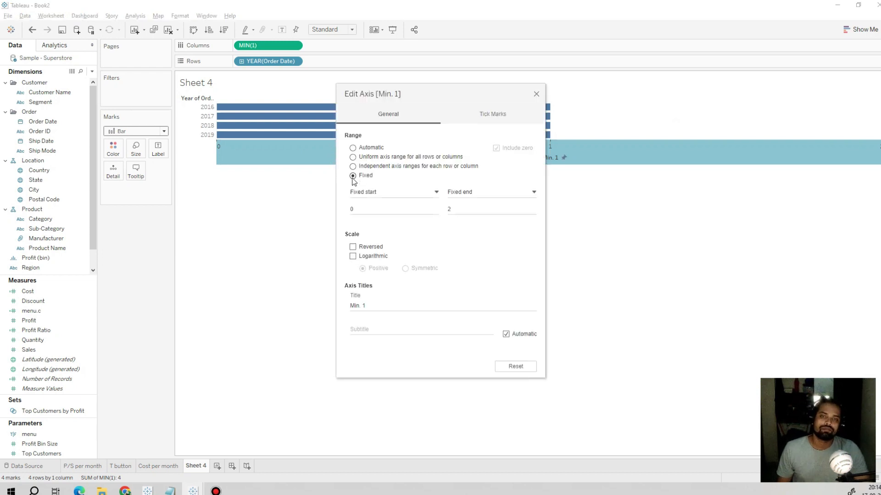
left_click(491, 205)
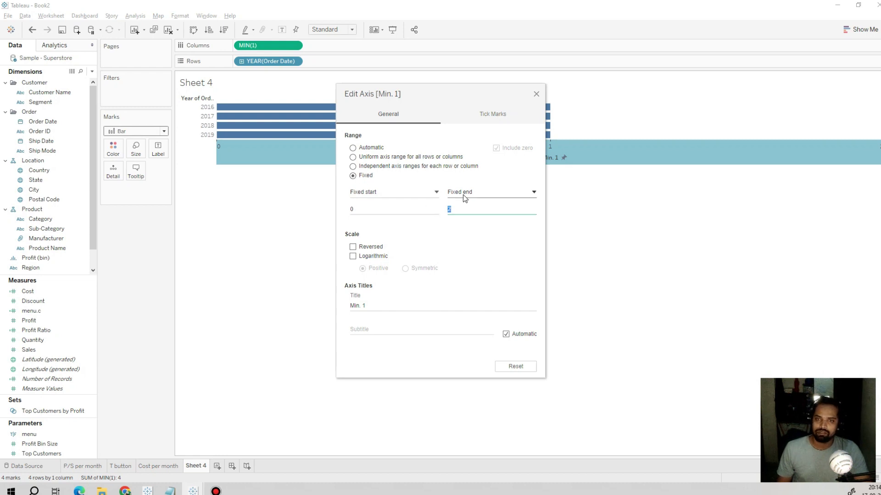
type("1")
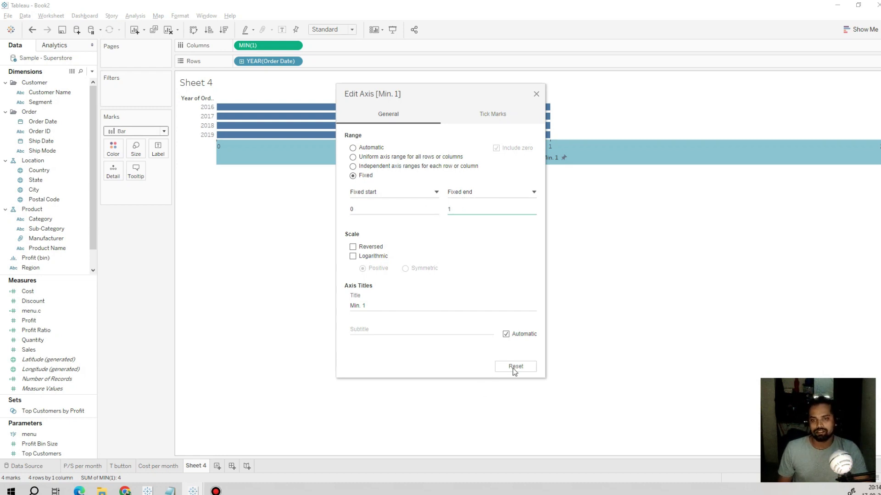
left_click(536, 93)
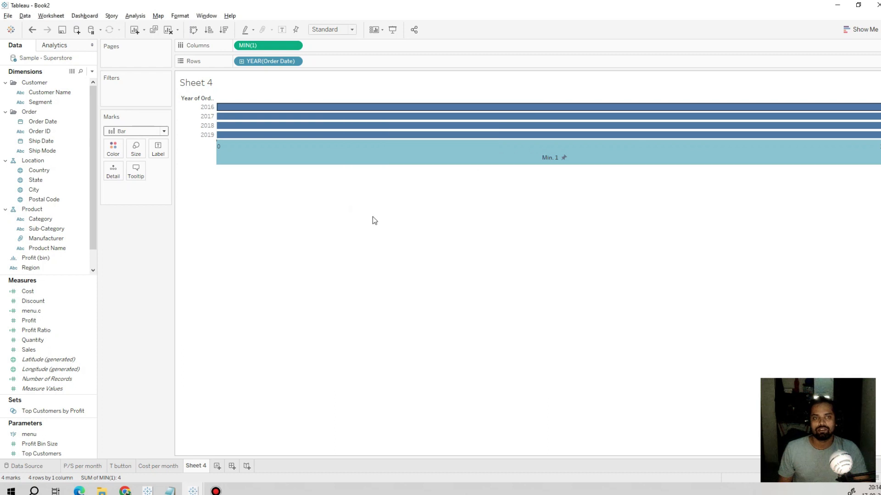
Hide the Min. 1 axis header and the Order Date year row headers
right_click(310, 158)
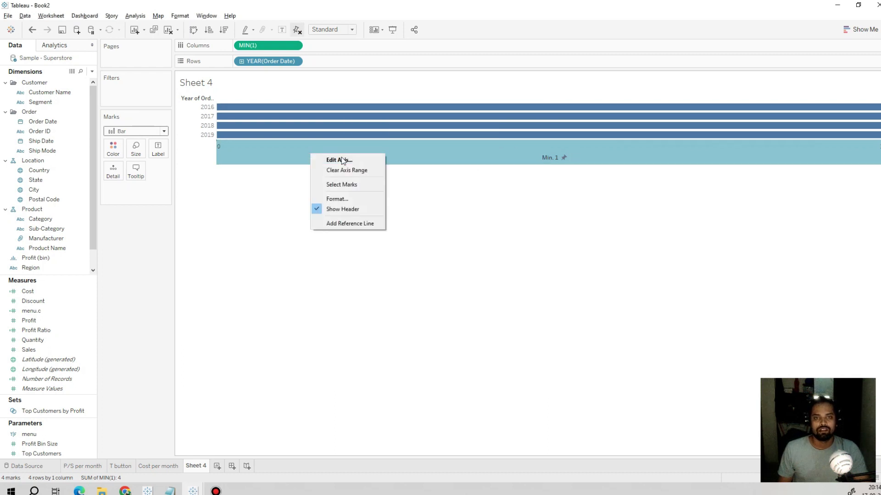
left_click(348, 205)
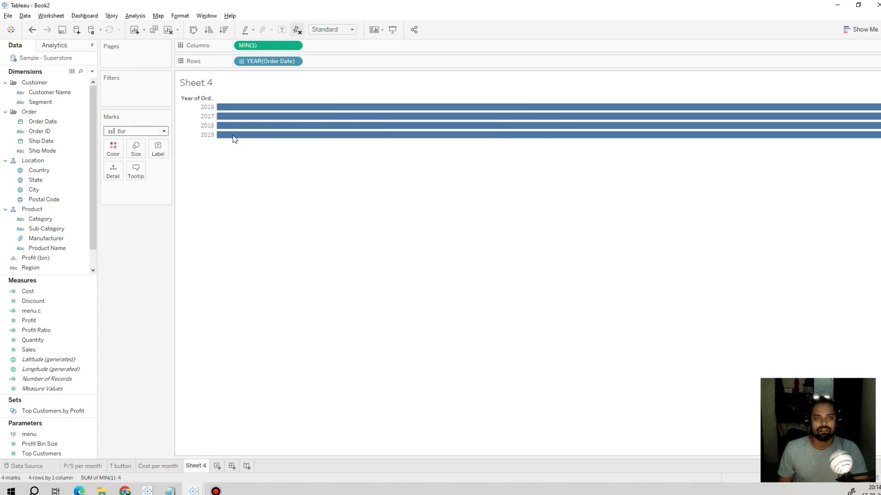
right_click(193, 116)
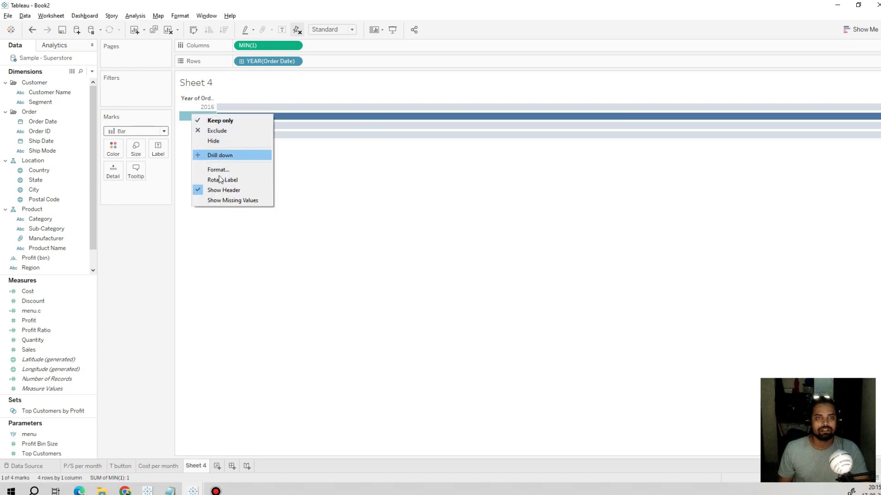
left_click(221, 190)
left_click(283, 192)
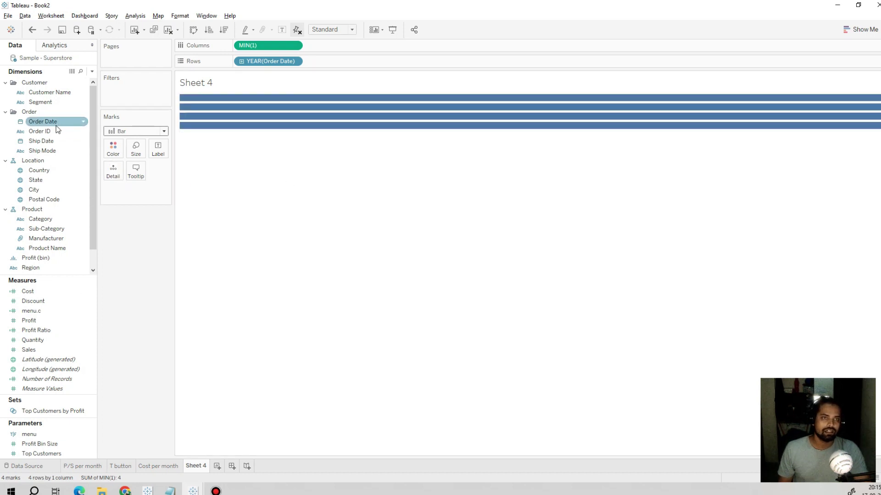
Label the bars with the year of Order Date and format the label text white, bold and size 15
left_click_drag(49, 130, 154, 156)
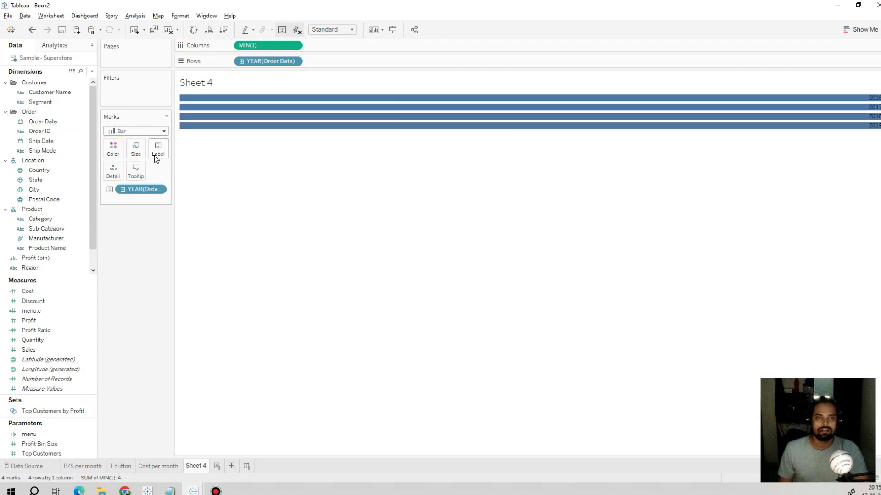
left_click(154, 155)
left_click(239, 197)
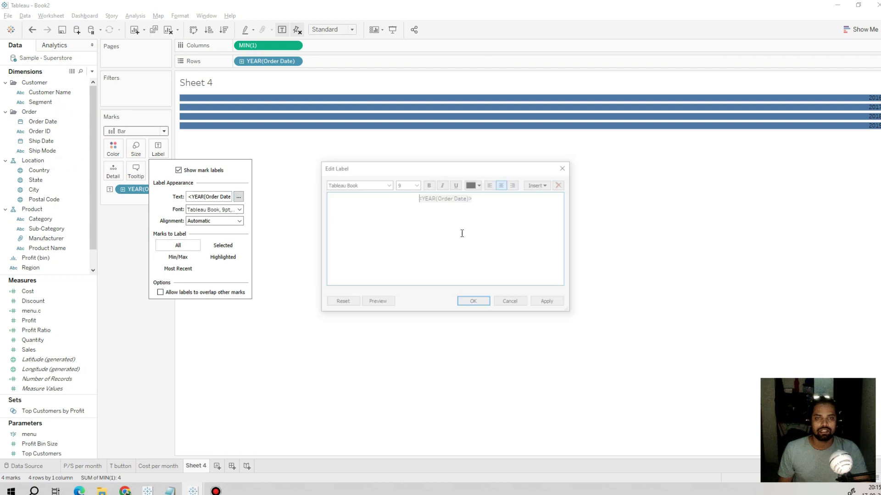
triple_click(395, 198)
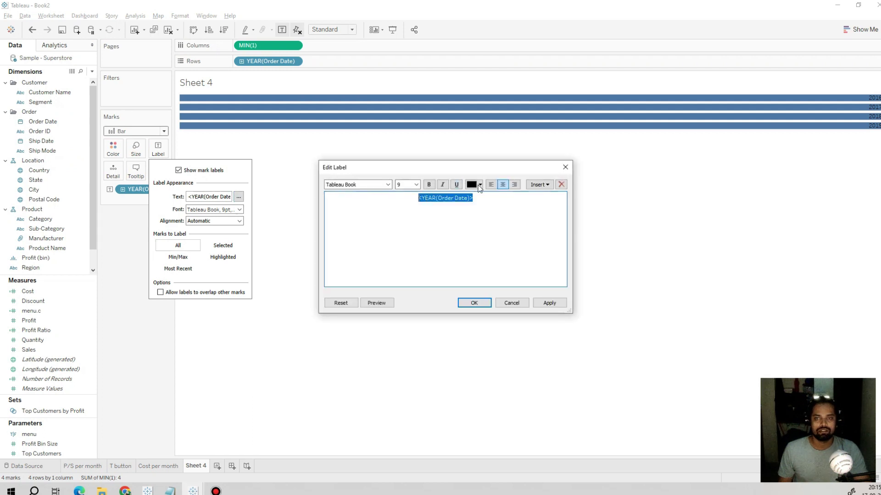
left_click(480, 185)
left_click(480, 195)
left_click(429, 185)
left_click(416, 185)
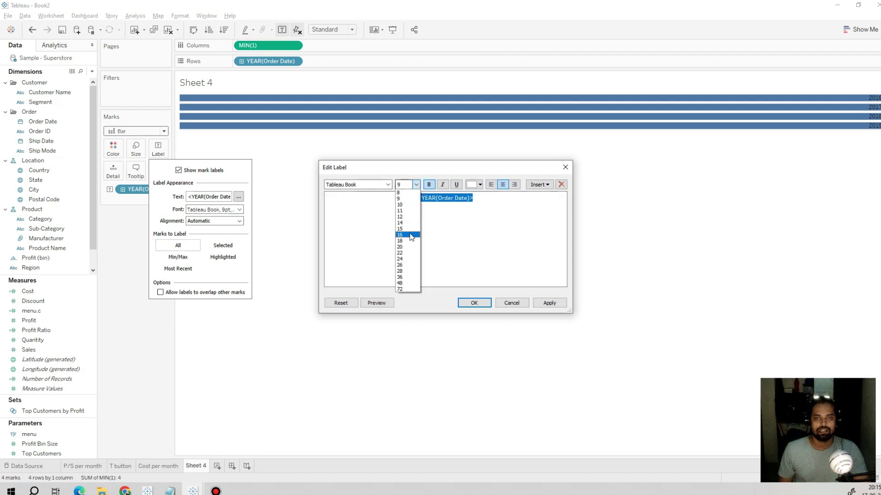
left_click(410, 229)
left_click(547, 304)
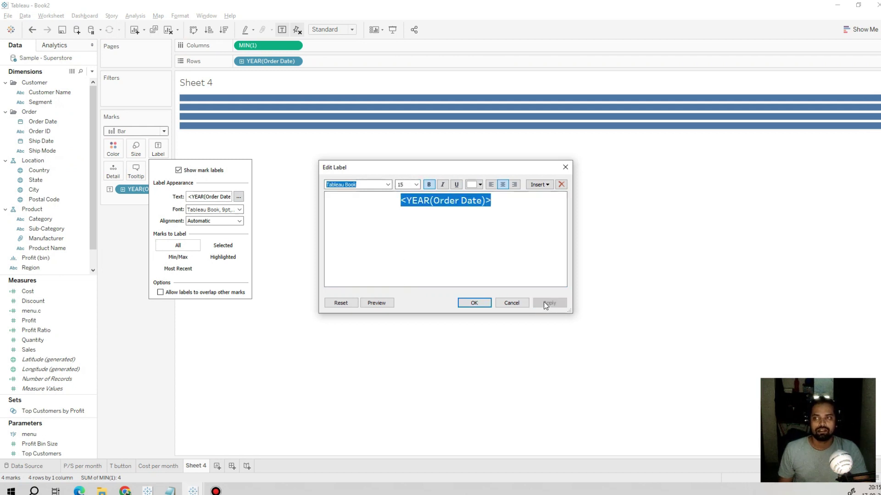
left_click(462, 301)
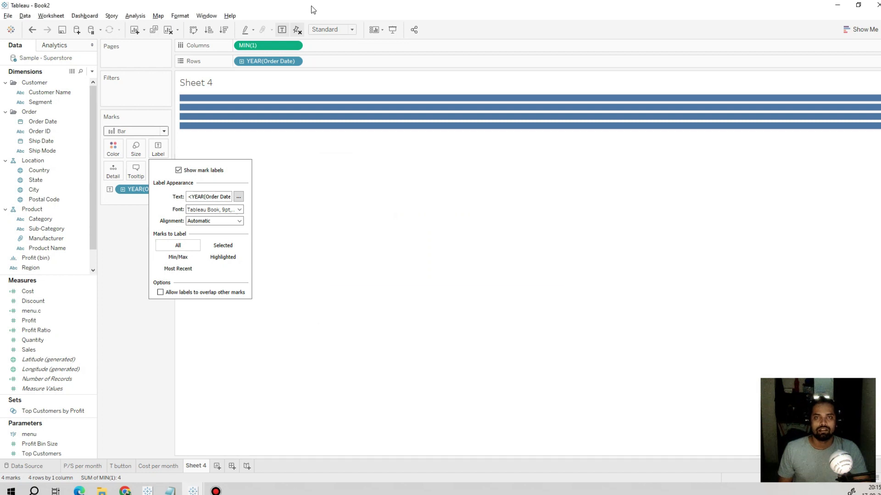
Fit the sheet to Entire View and centre the year labels horizontally within the bars
left_click(346, 29)
left_click(345, 62)
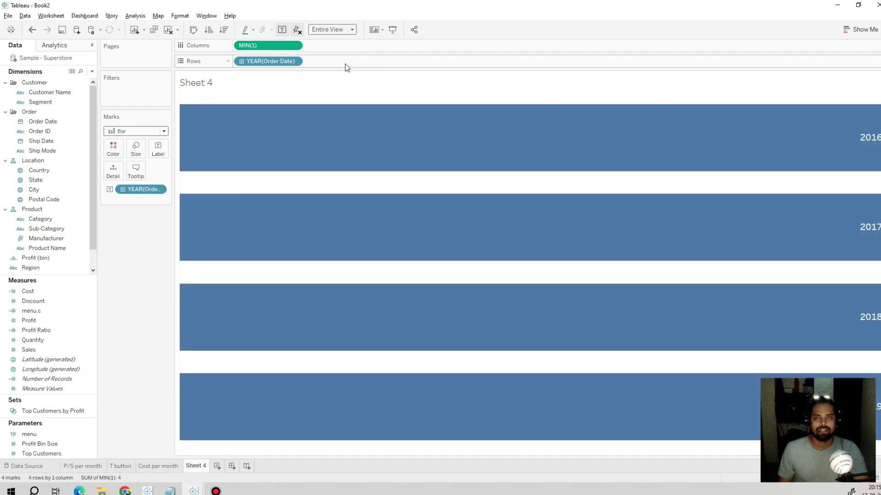
left_click(161, 149)
left_click(225, 221)
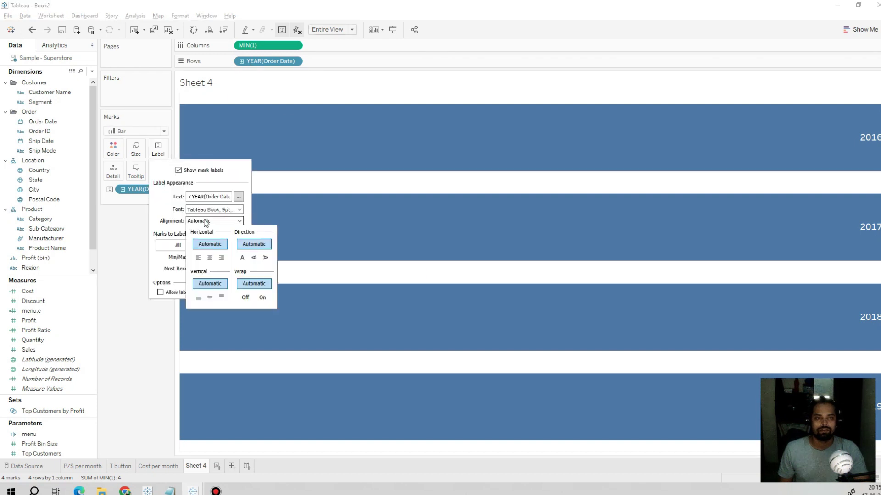
left_click(209, 258)
left_click(110, 327)
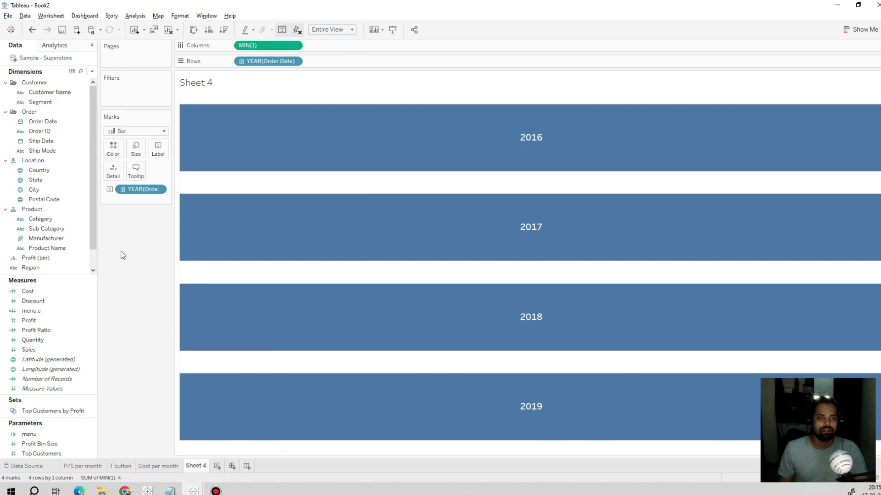
Rename Sheet 4 as year
double_click(196, 468)
type("yesr")
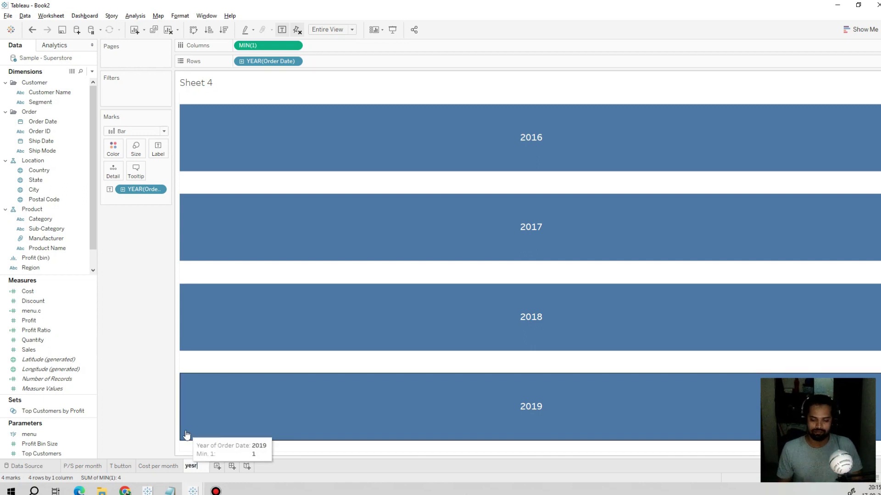
type("ar")
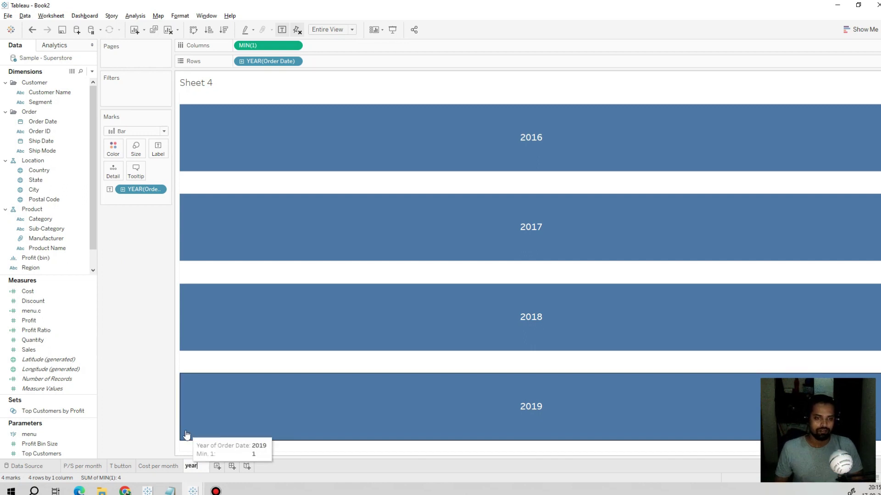
key("Return")
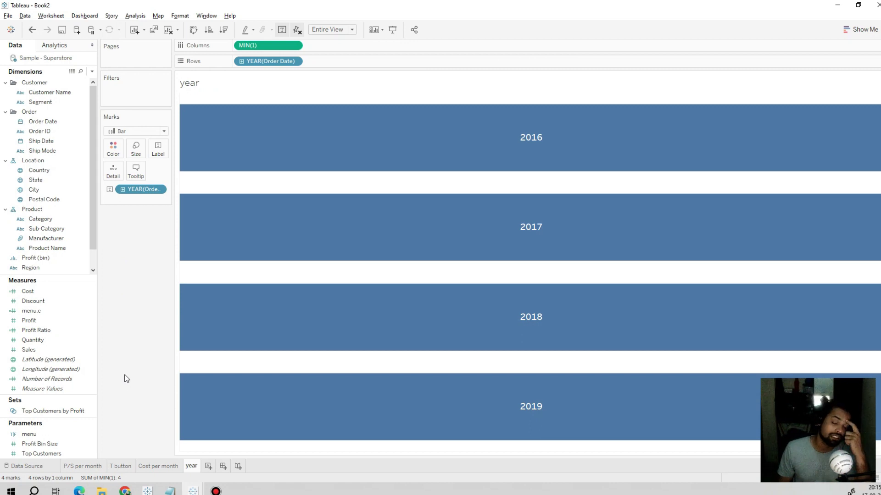
Add a new worksheet and check the filter buttons on Dashboard 1 in the Book1 workbook, returning to Book2
left_click(209, 466)
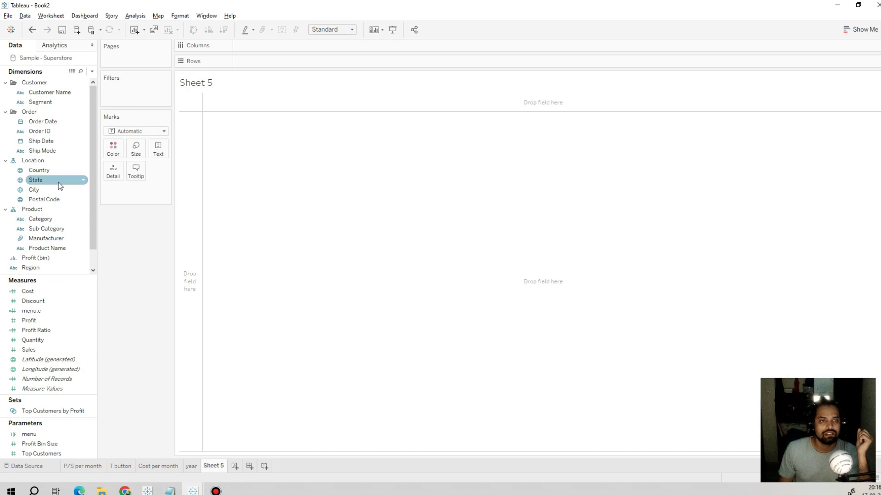
left_click(193, 490)
left_click(162, 452)
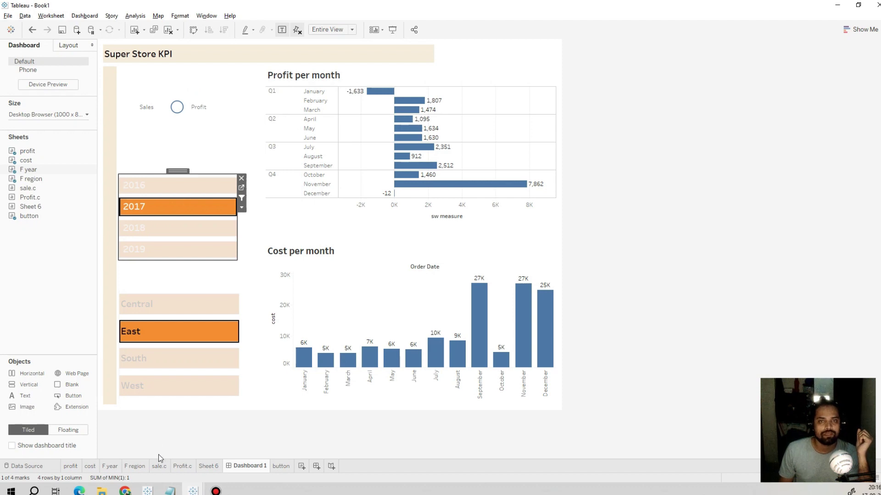
left_click(148, 273)
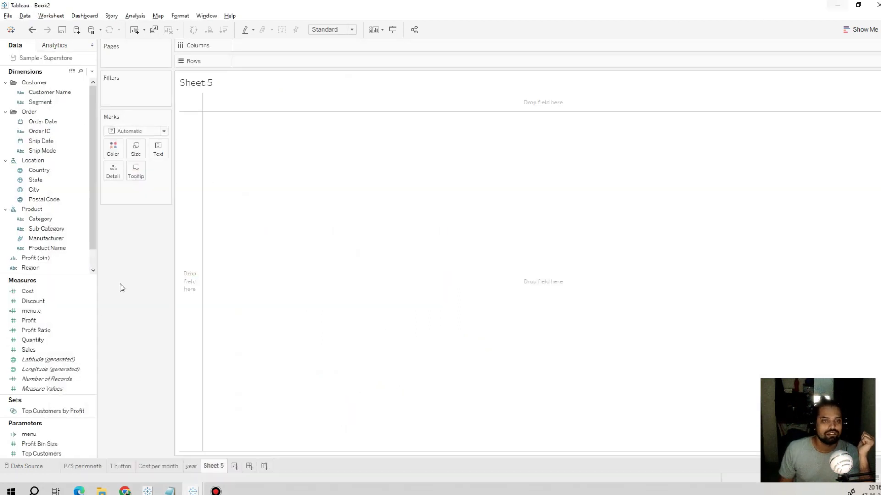
left_click(41, 209)
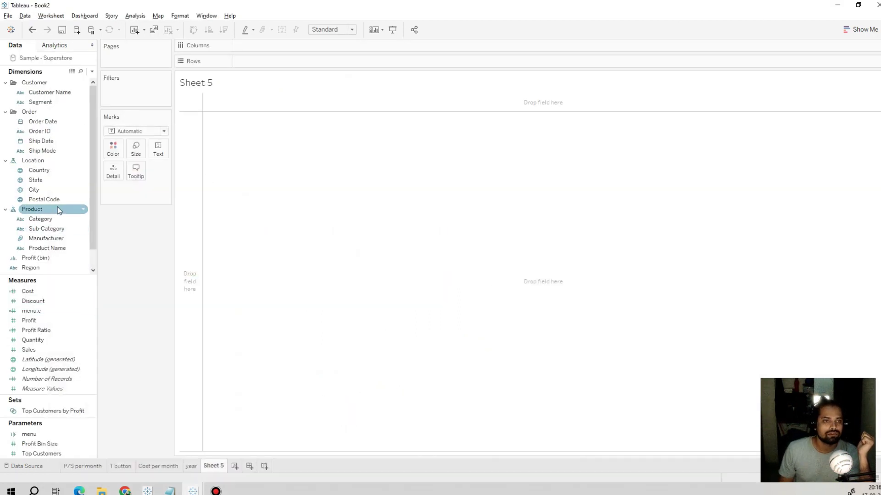
Place Category on Rows and add a constant value of 1 on Columns
left_click_drag(45, 217, 290, 47)
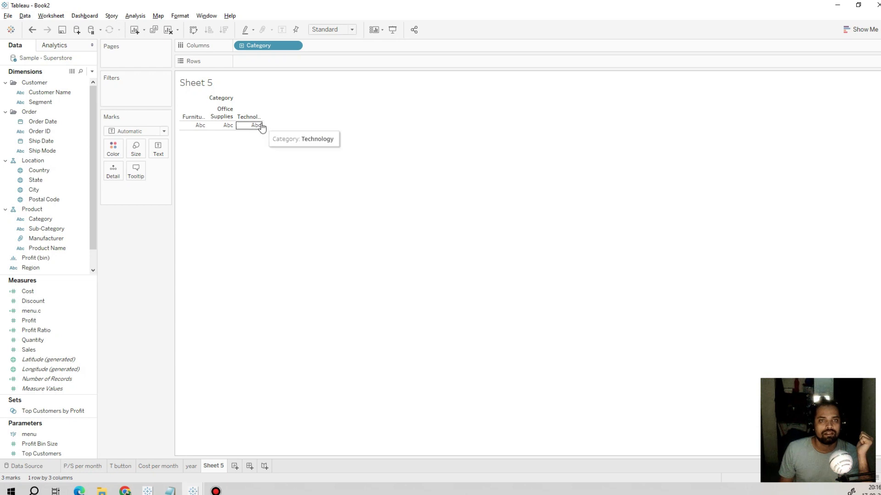
left_click_drag(337, 125, 339, 124)
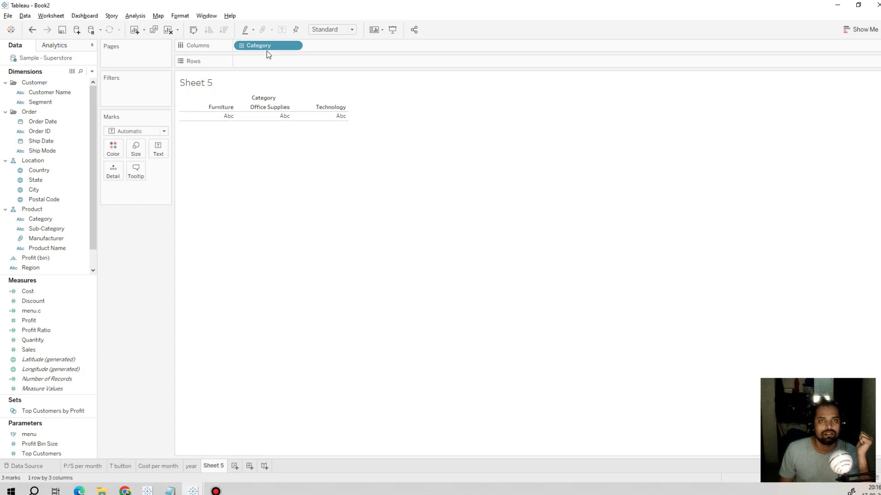
left_click_drag(265, 45, 270, 61)
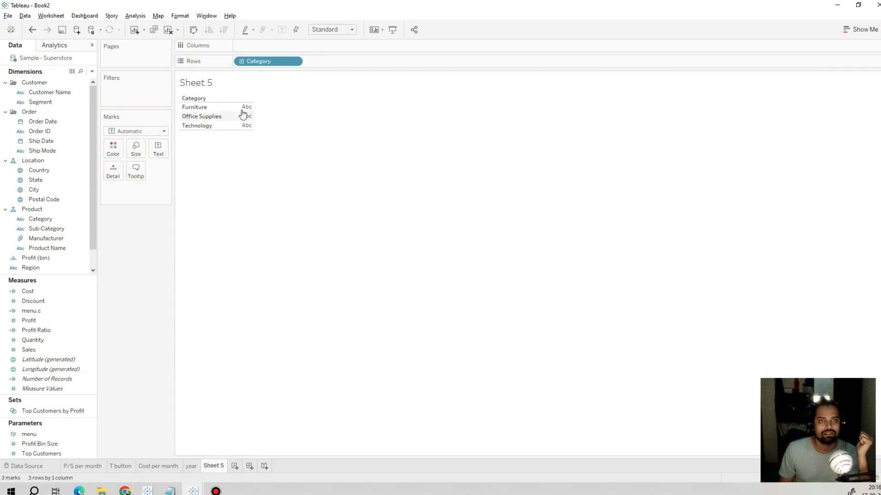
double_click(248, 45)
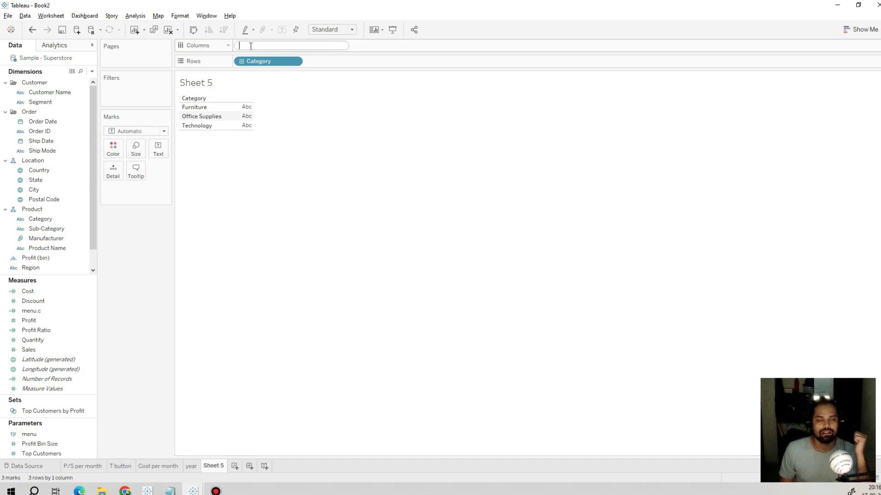
type("1")
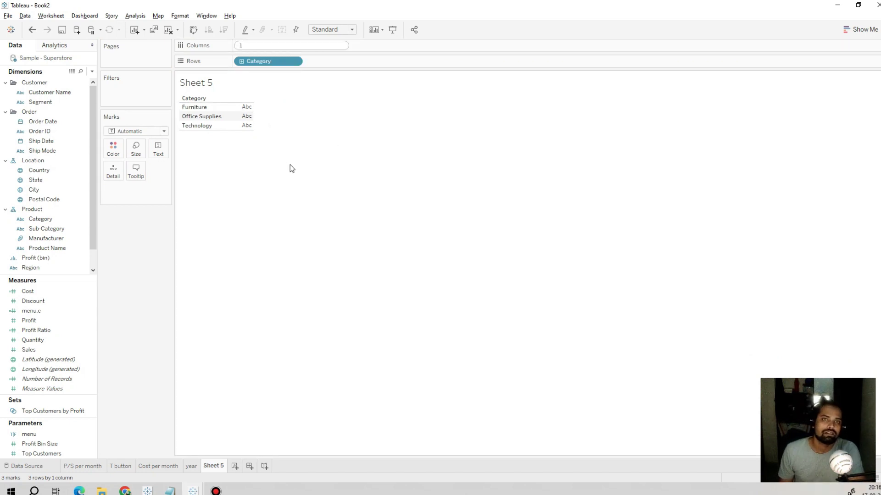
key("Return")
Change the constant 1's aggregation to Minimum and give its axis a fixed range with a hidden header
left_click(294, 46)
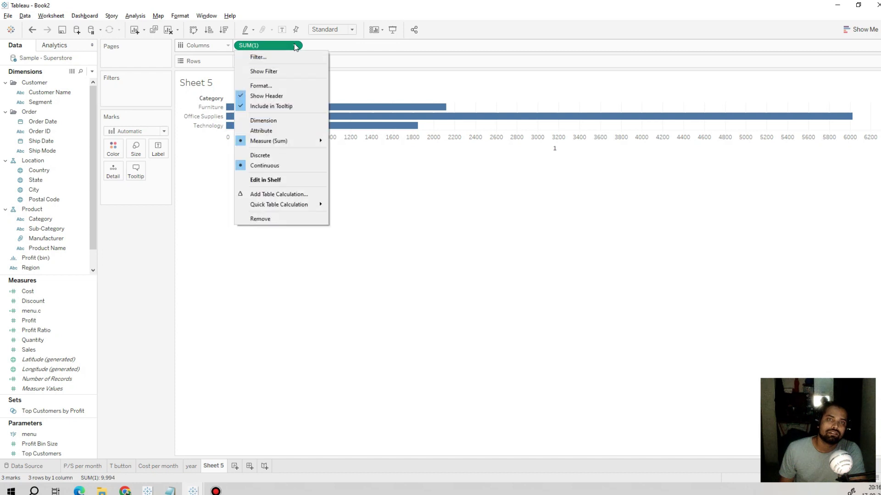
mouse_move(301, 141)
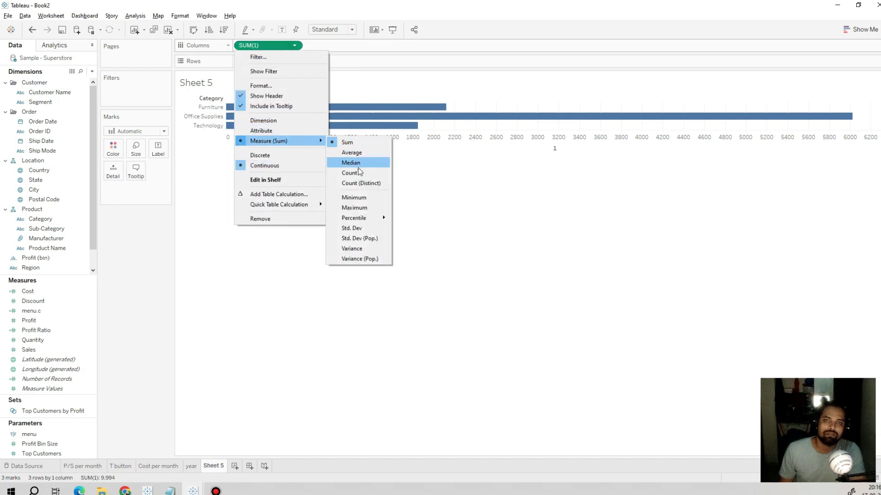
left_click(362, 202)
double_click(459, 138)
left_click(536, 93)
right_click(276, 143)
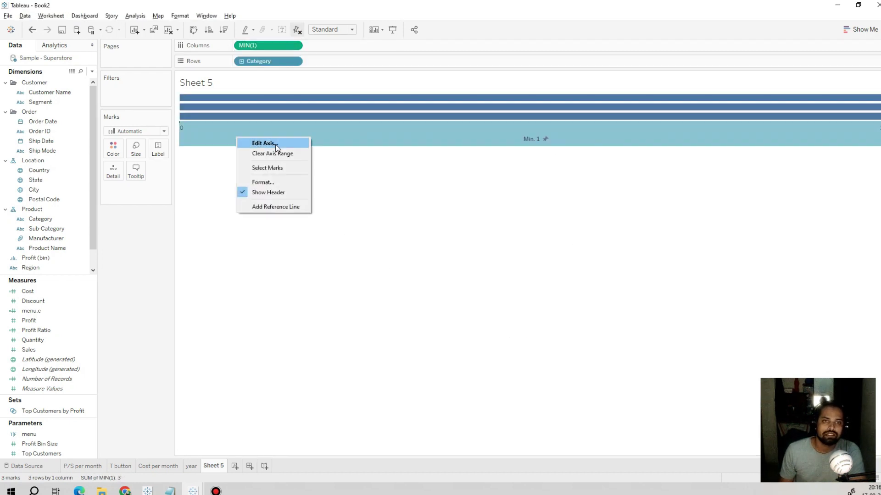
left_click(261, 191)
Label the bars with Category in centred white text, fitted to Entire View, and name the sheet category
left_click(161, 155)
left_click_drag(40, 219, 158, 149)
left_click(238, 196)
left_click(159, 149)
left_click(214, 220)
key("Escape")
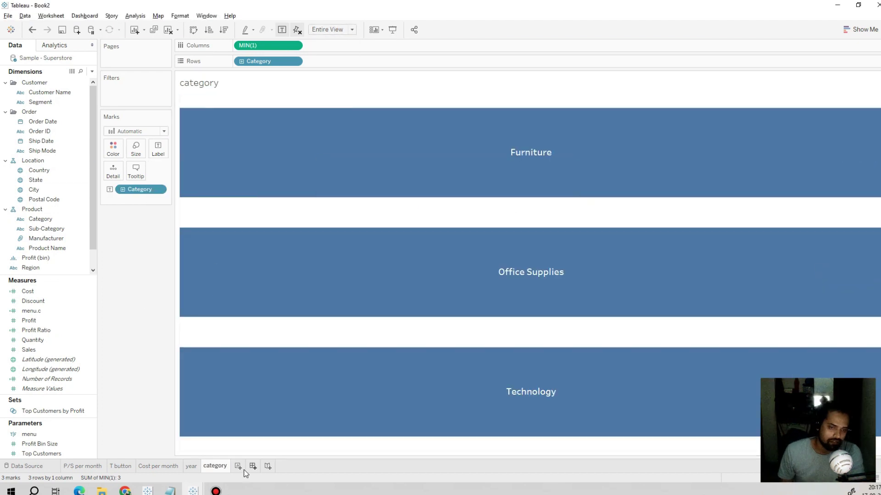
Create a new dashboard and add a blank object narrowed to a vertical strip about 65 px wide along its left edge
left_click(250, 466)
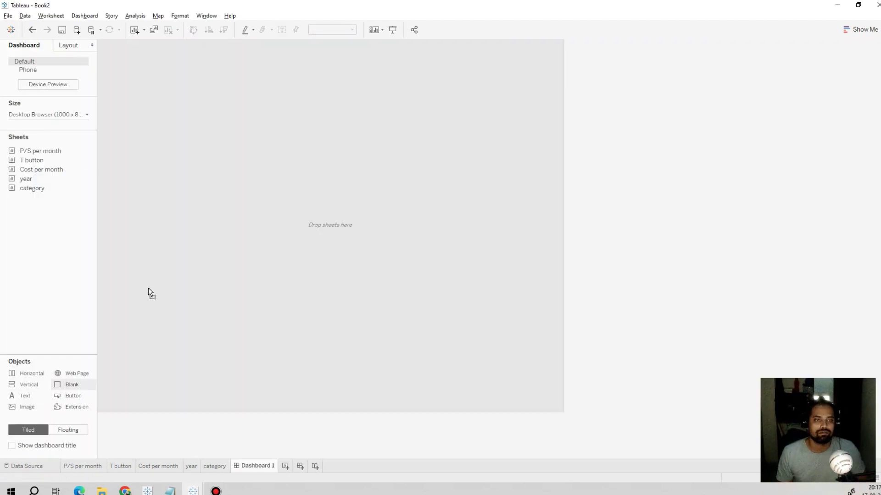
left_click_drag(21, 372, 463, 224)
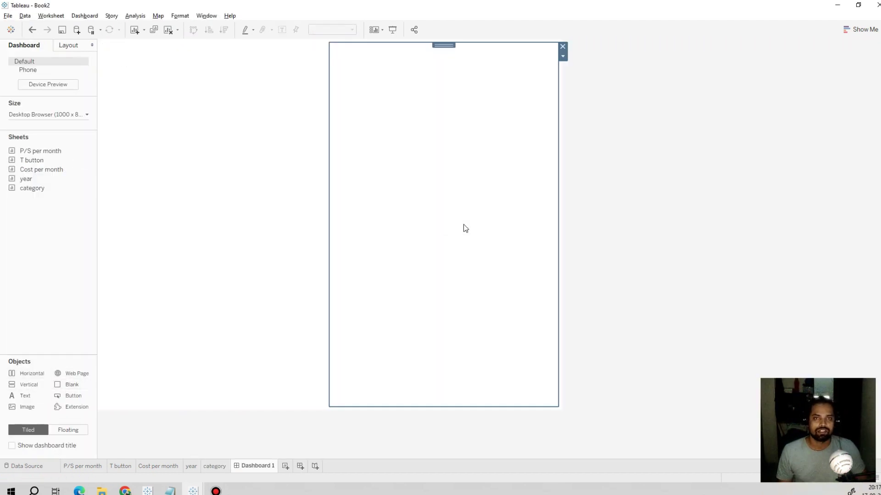
left_click_drag(328, 226, 117, 209)
Fill the vertical blank strip with a light beige background and make the strip slightly narrower
left_click(68, 46)
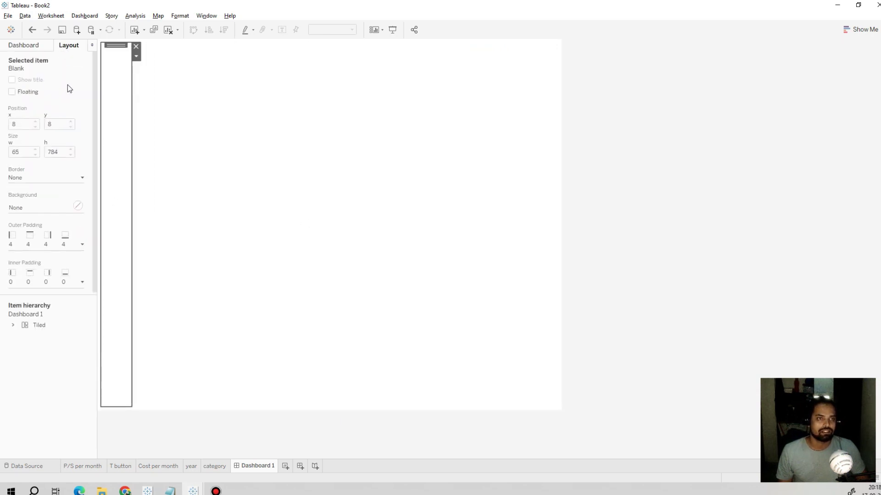
left_click(78, 205)
left_click(45, 243)
mouse_move(132, 246)
left_mouse_down()
mouse_move(117, 246)
mouse_move(124, 241)
left_mouse_up()
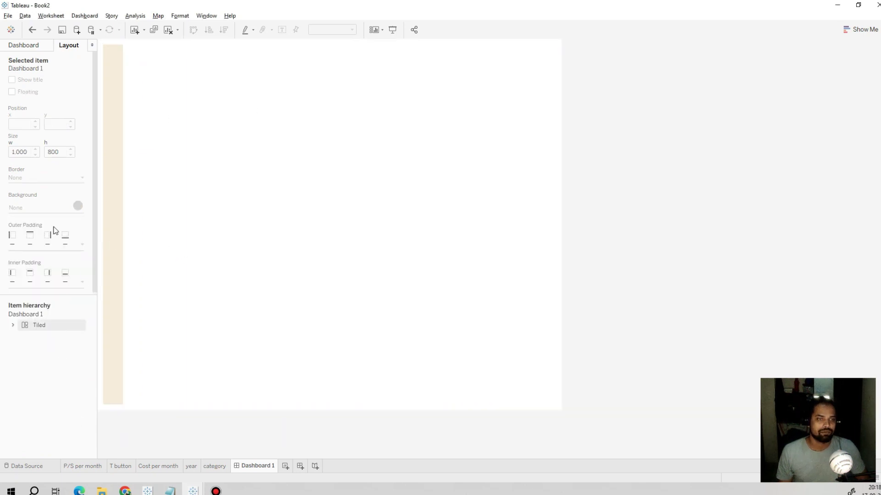
Add a blank object across the top of the dashboard and shrink it to a thin horizontal band
left_click(20, 44)
left_click_drag(57, 374, 216, 38)
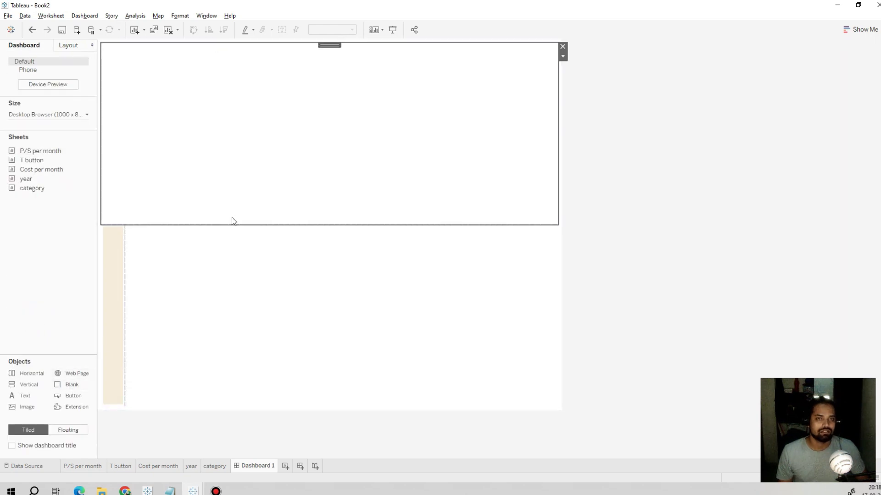
left_click_drag(240, 225, 238, 55)
left_click(131, 54)
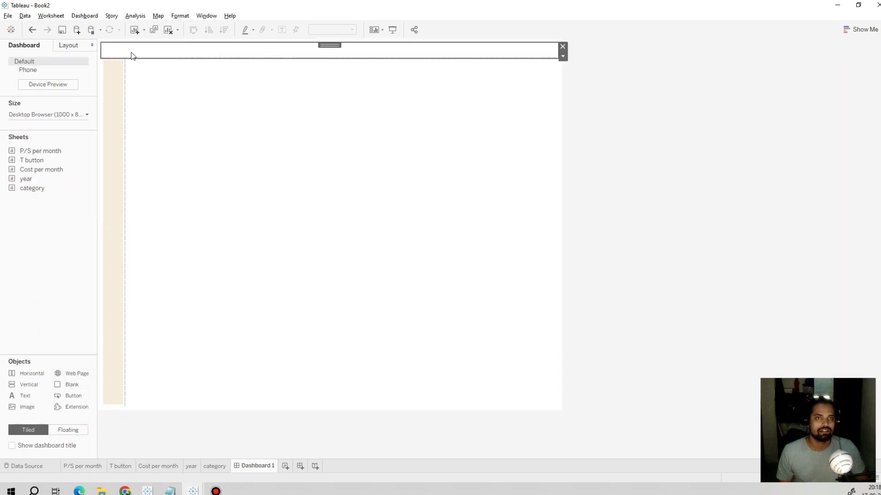
Fill the blank band across the dashboard's upper edge with light beige and make it slightly taller
left_click(68, 45)
left_click(49, 207)
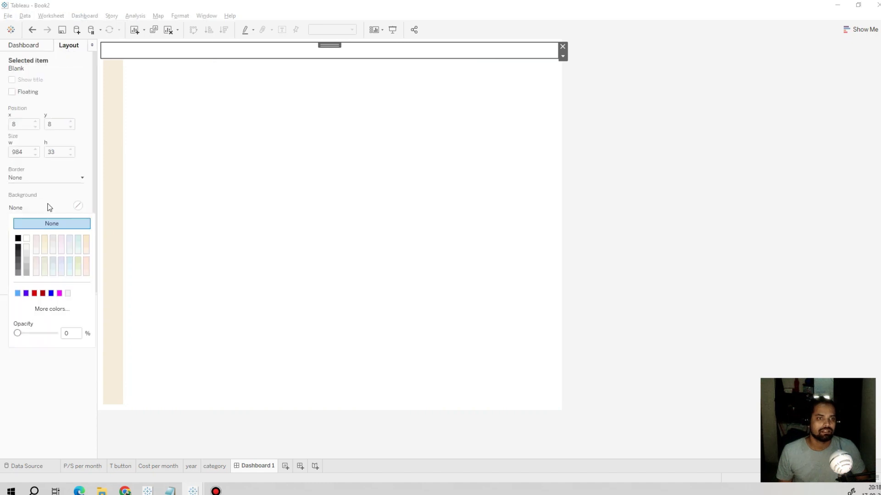
left_click(45, 239)
left_click(653, 212)
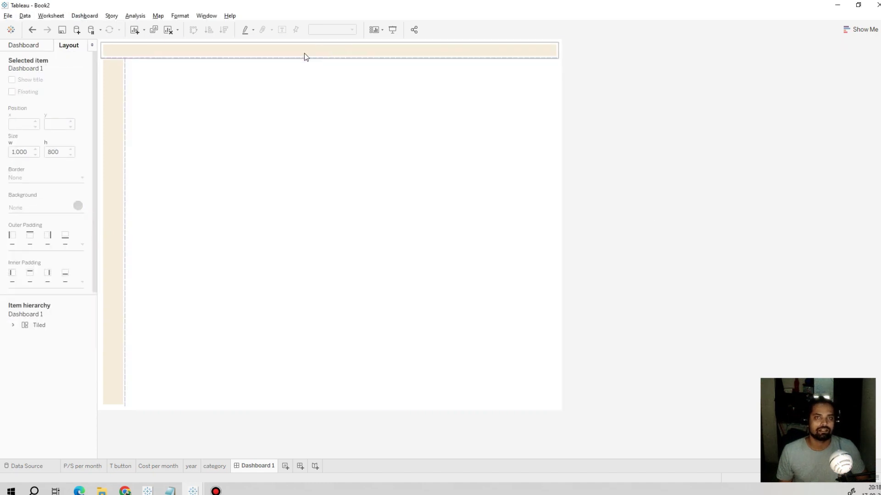
left_click_drag(307, 59, 307, 61)
left_click(312, 238)
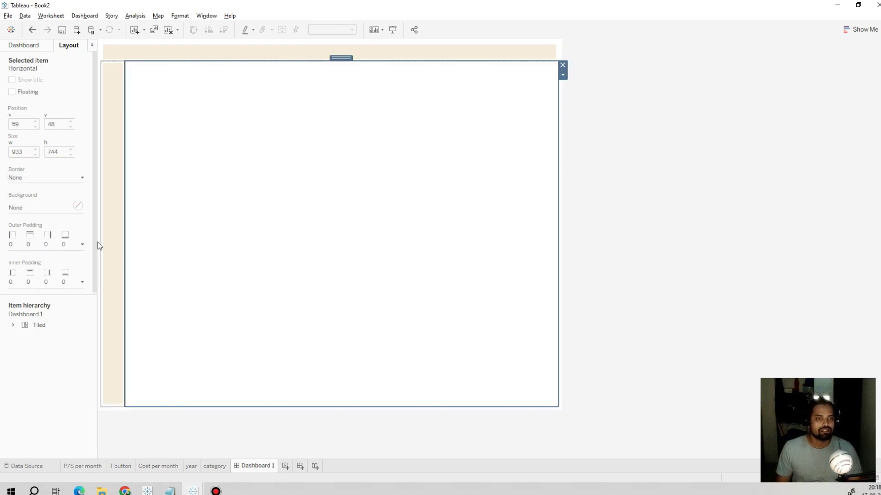
left_click(19, 46)
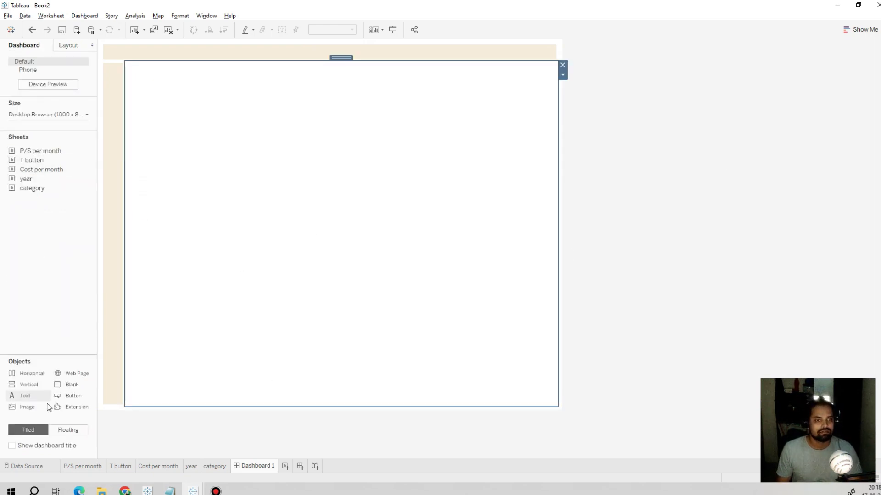
mouse_move(45, 154)
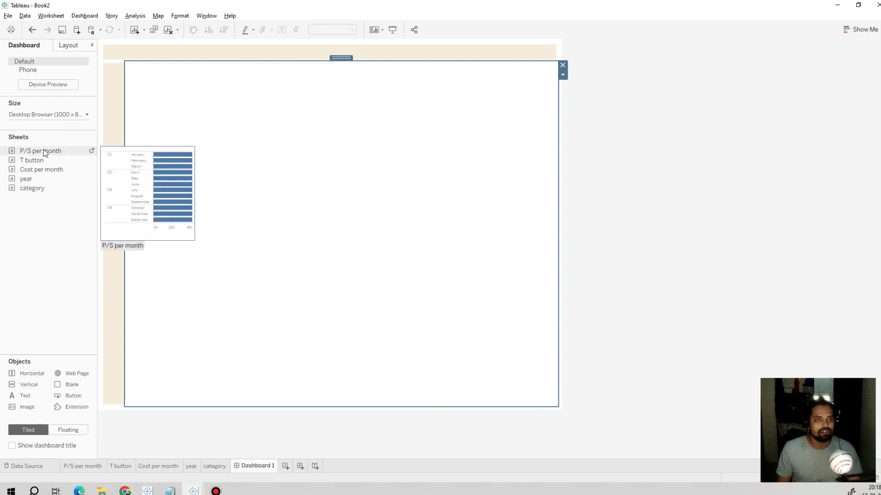
left_click_drag(40, 150, 205, 160)
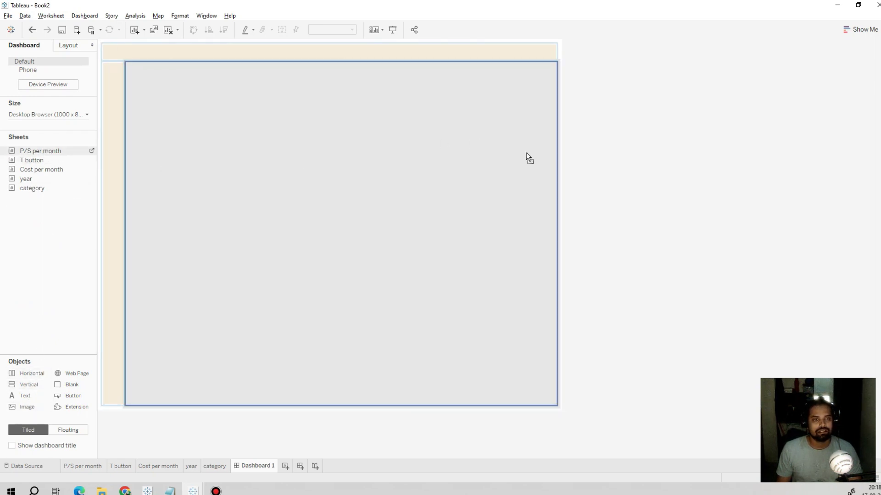
left_click_drag(527, 156, 88, 154)
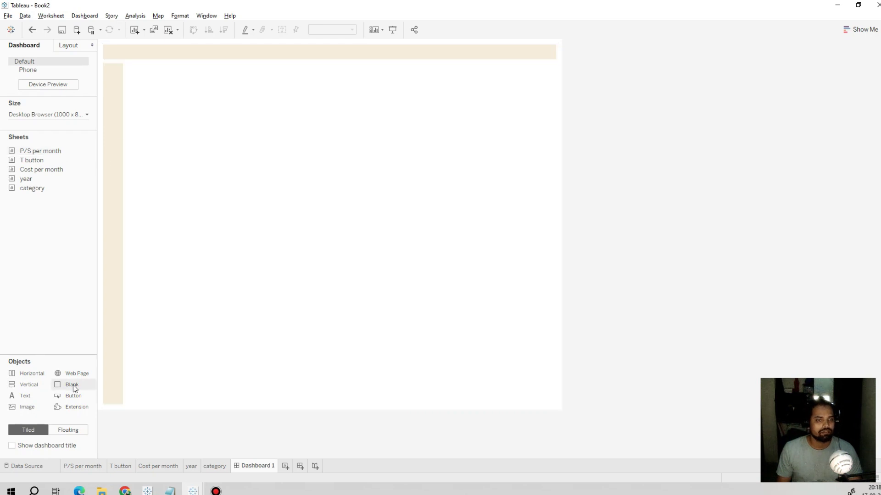
Fill the empty main area with a vertical container, then add a horizontal container beside the beige strip, narrowed to roughly a fifth of the area
left_click_drag(26, 386, 415, 184)
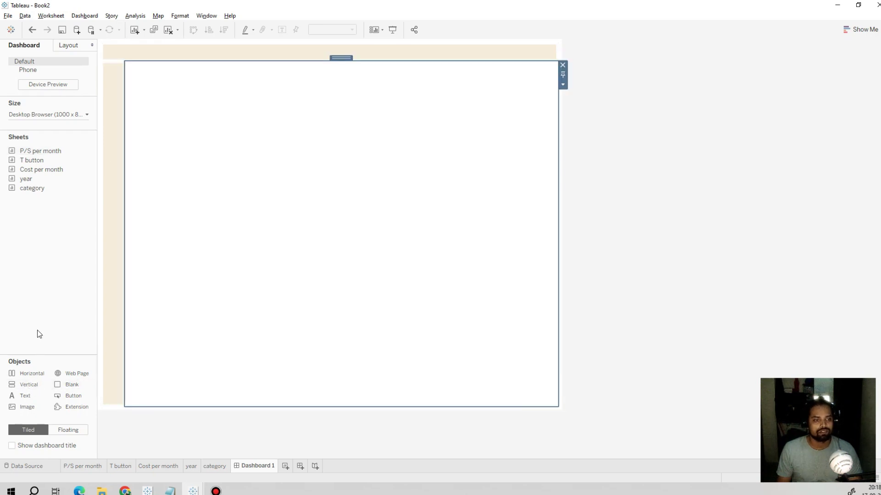
left_click_drag(26, 375, 139, 256)
left_click(354, 251)
left_click_drag(343, 248, 287, 248)
left_click(197, 222)
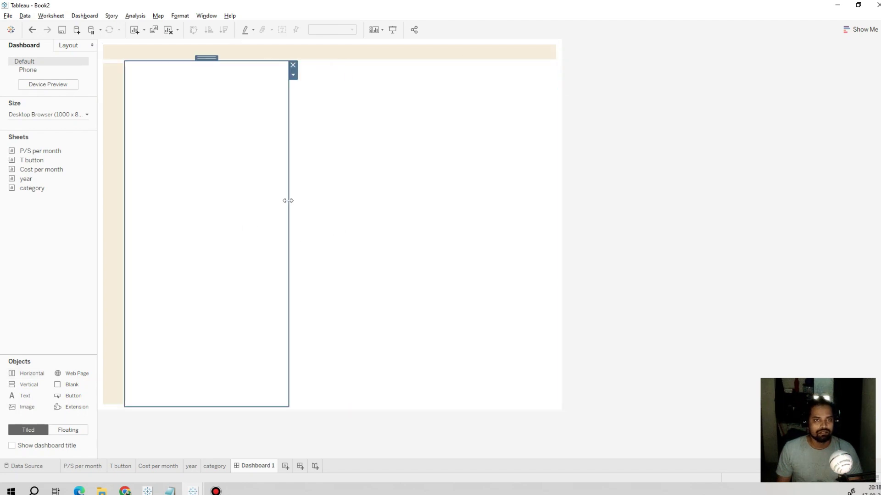
left_click_drag(289, 214, 222, 214)
left_click(308, 214)
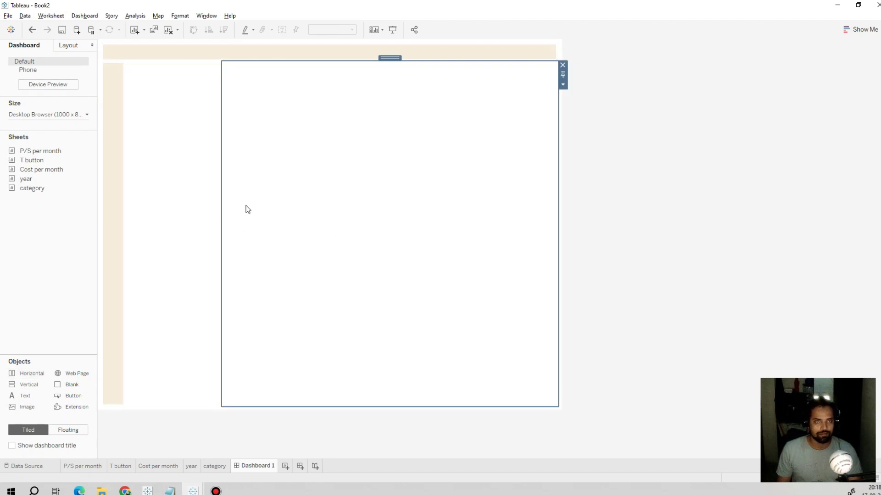
Place the P/S per month sheet in the wide main area and the Cost per month sheet directly below it
mouse_move(35, 152)
left_click_drag(35, 151, 338, 128)
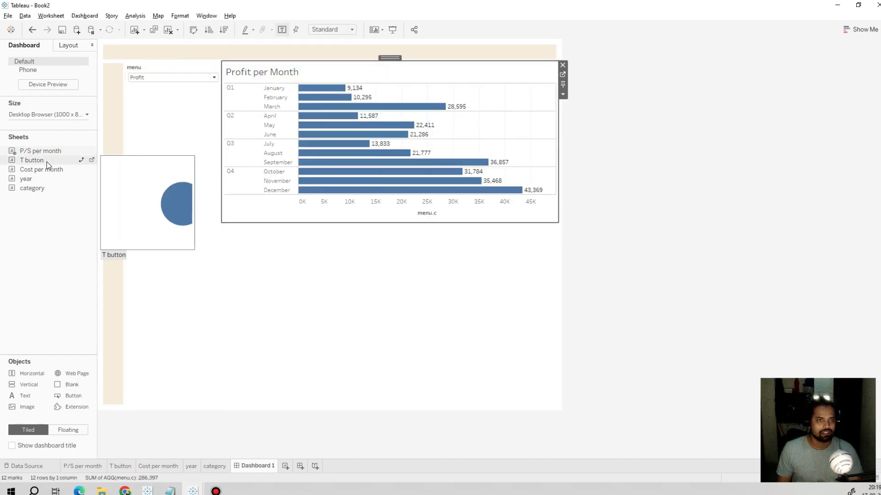
left_click_drag(41, 167, 366, 321)
left_click(692, 229)
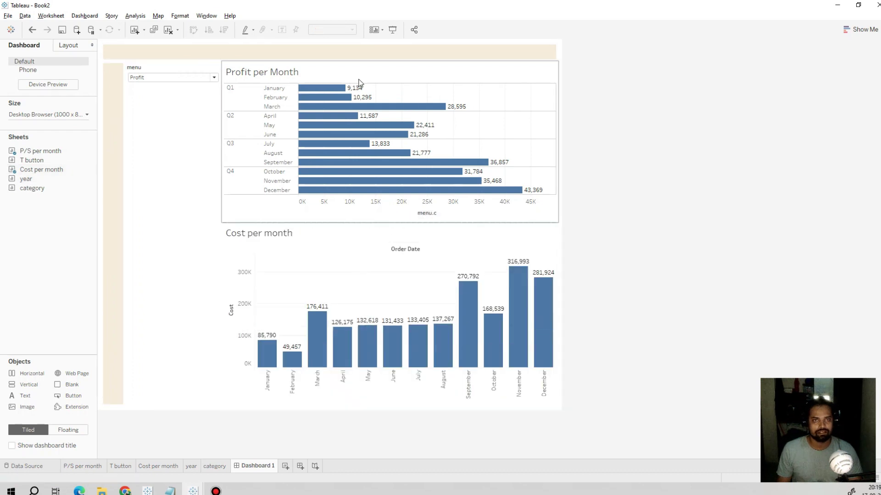
Try to remove the menu parameter control from the narrow column, and undo the removal
left_click(161, 212)
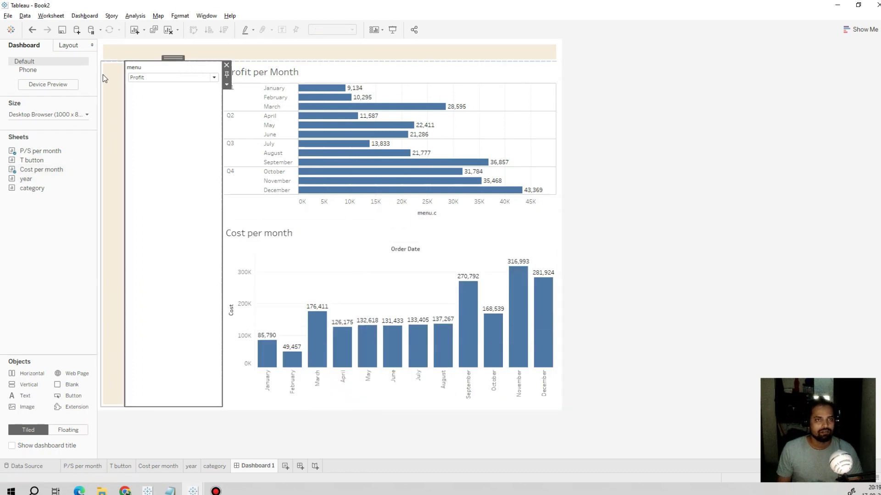
left_click(226, 64)
left_click(204, 81)
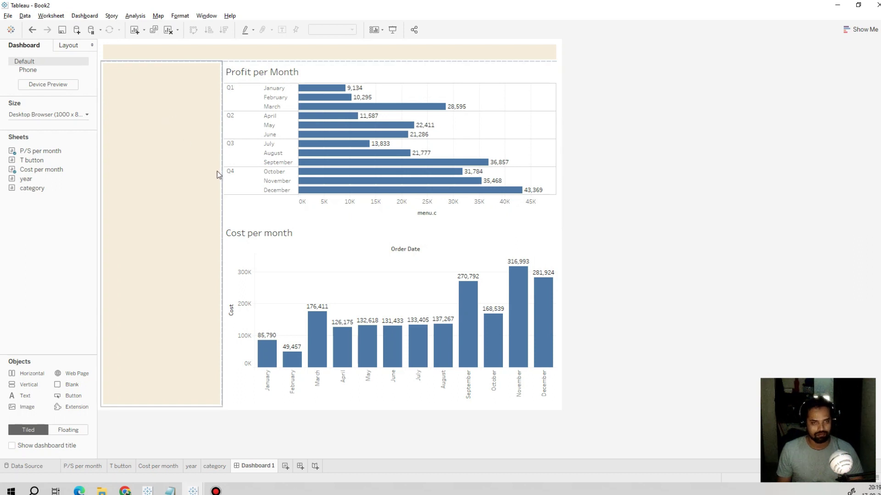
key("ctrl+z")
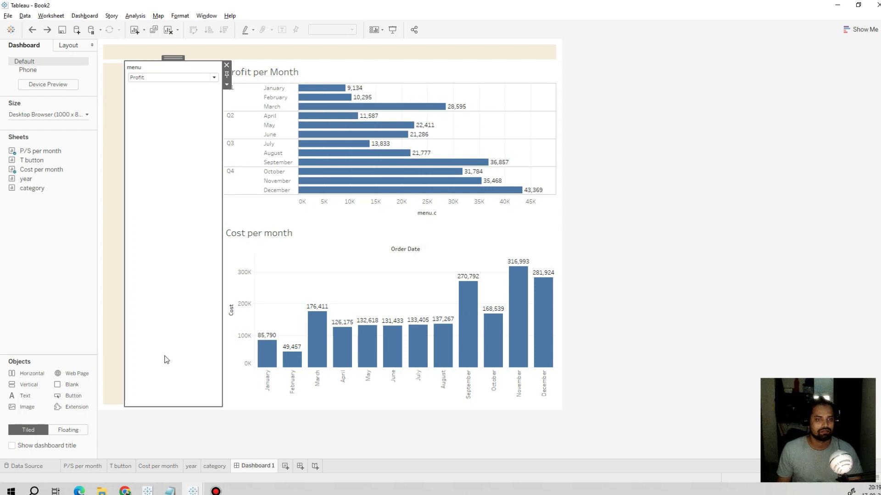
Add the T button sheet to the narrow column and remove the menu parameter control and the Toggle legend below it
mouse_move(32, 160)
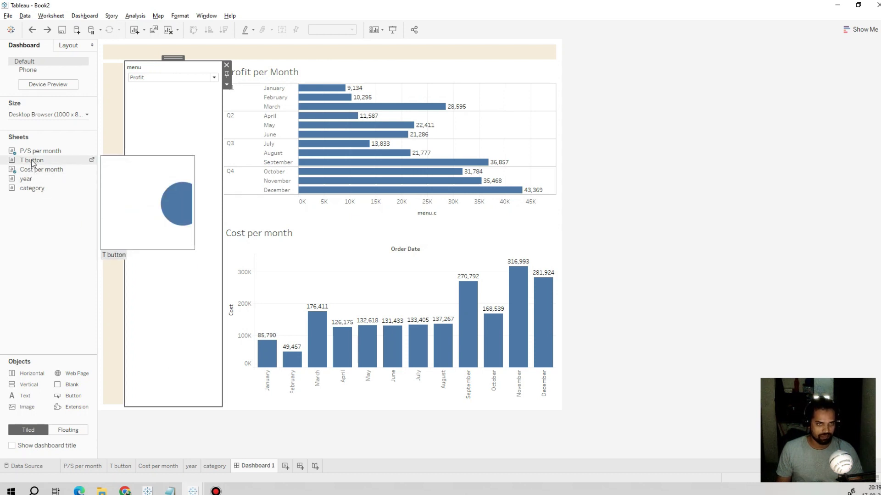
left_click_drag(32, 163, 161, 182)
left_click(170, 371)
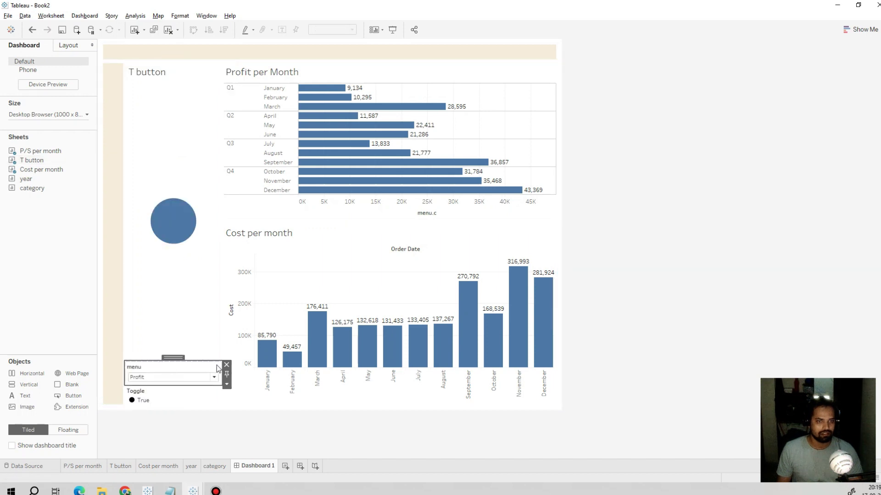
left_click(226, 365)
left_click_drag(181, 384, 185, 121)
left_click(149, 131)
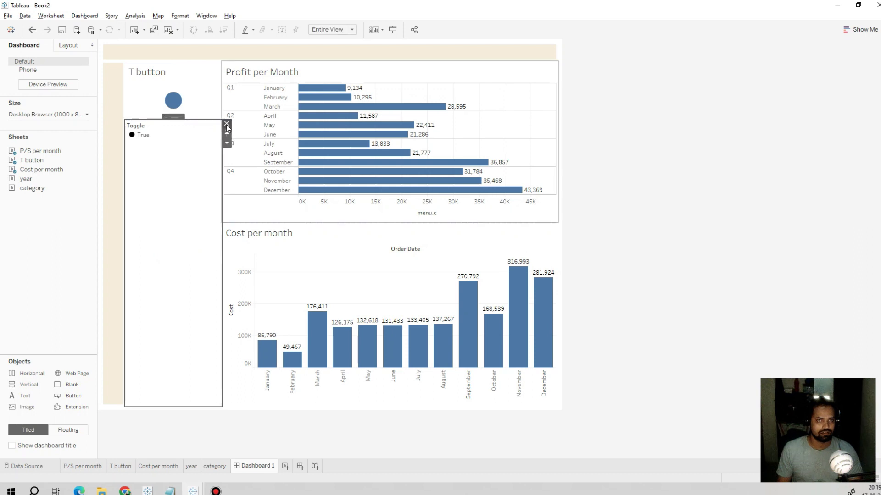
left_click(226, 124)
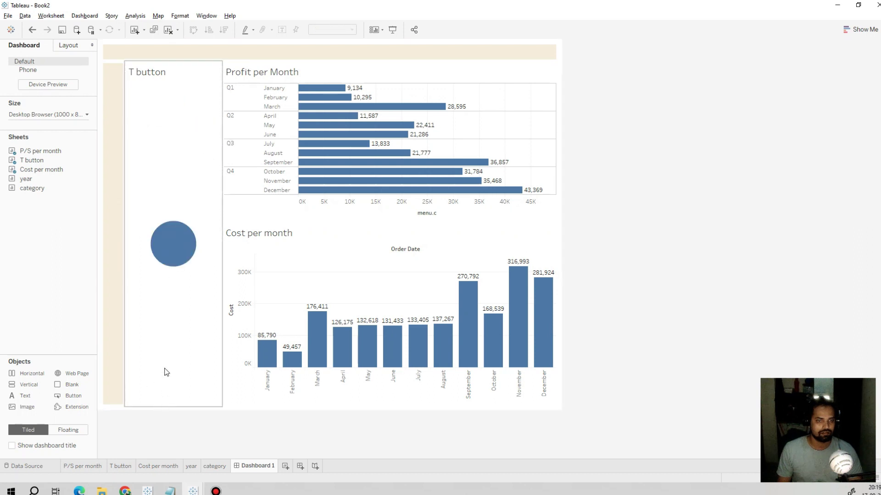
Stack the year and category sheets below the T button sheet and widen the button column slightly
left_click_drag(46, 180, 178, 337)
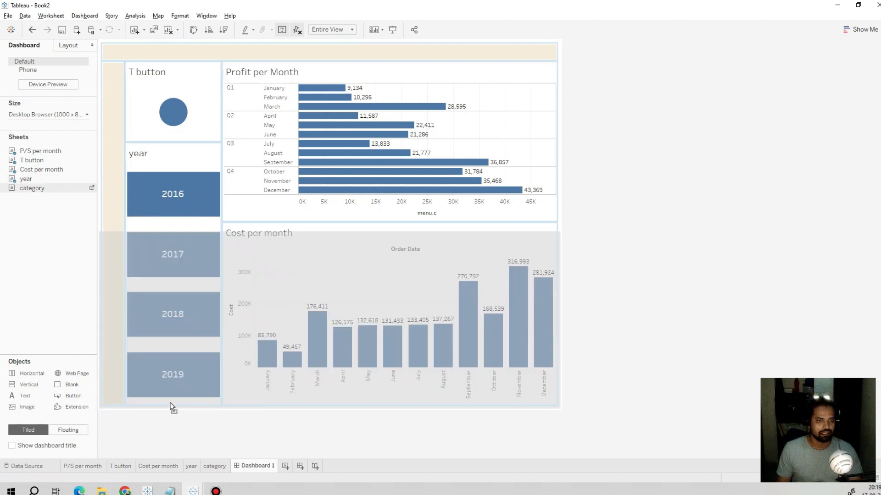
left_click_drag(166, 394, 142, 409)
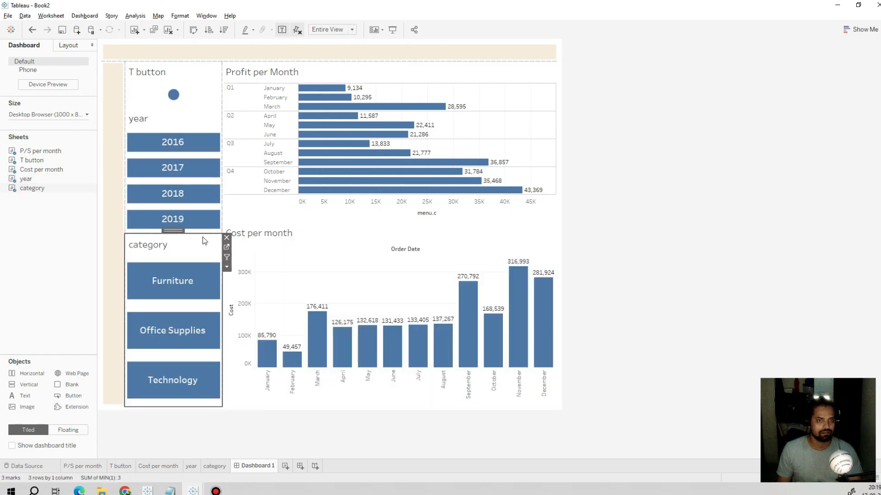
left_click_drag(222, 275, 225, 275)
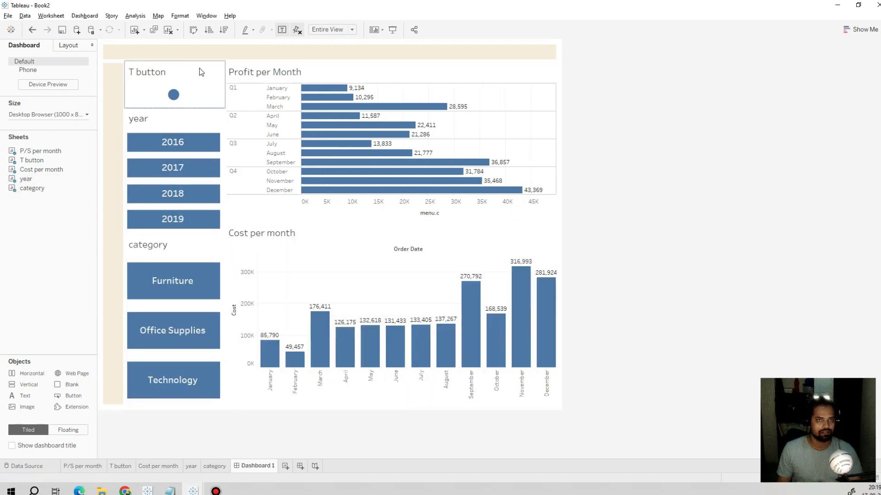
left_click(198, 408)
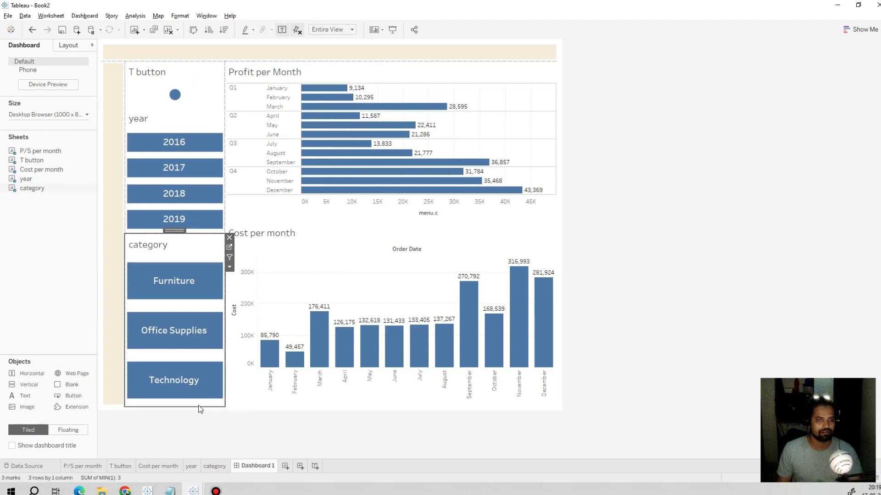
left_click(177, 76)
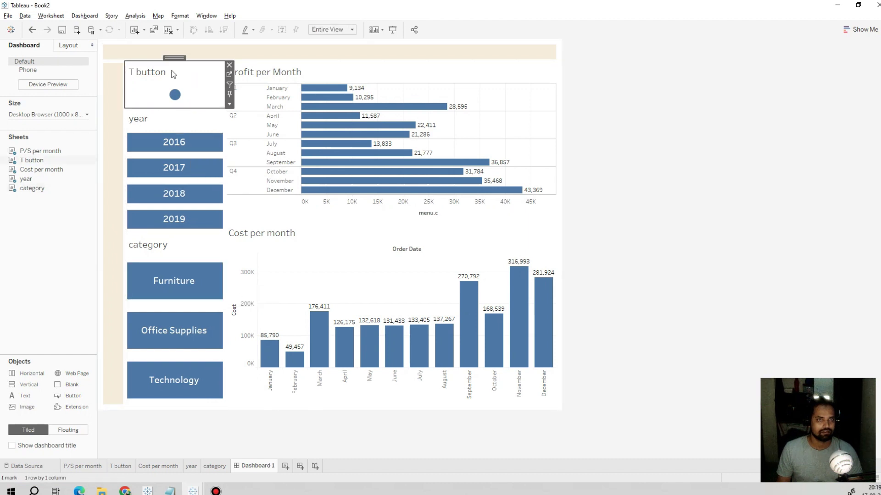
left_click(224, 126)
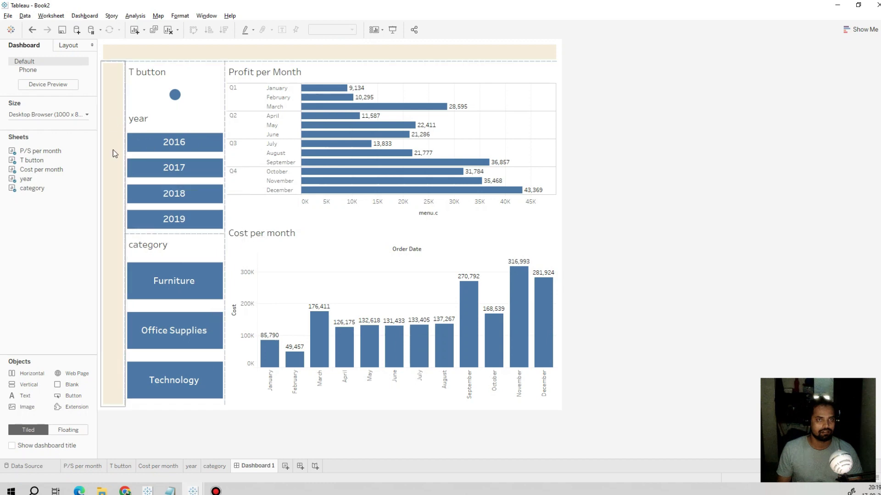
Give the category and T button dashboard items a light teal background
left_click(199, 249)
left_click(69, 44)
left_click(65, 209)
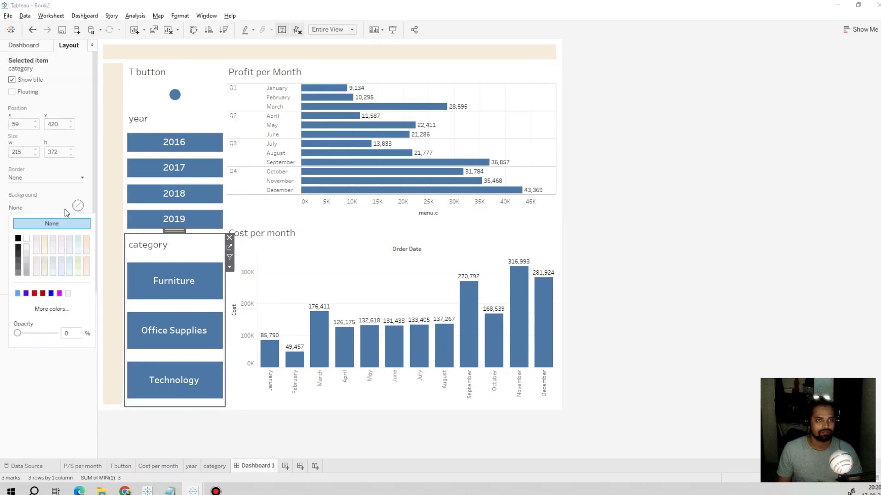
left_click(78, 239)
left_click(195, 97)
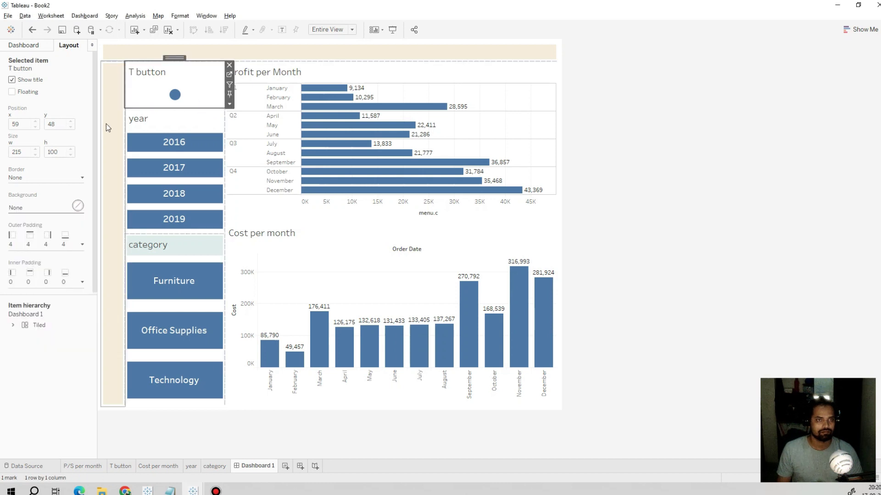
left_click(69, 210)
left_click(76, 238)
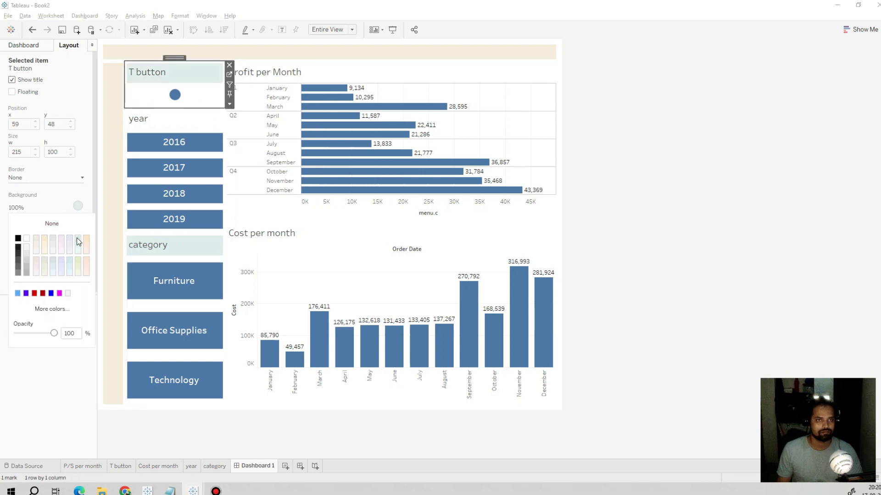
Hide the titles of the T button and category sheets on the dashboard
right_click(180, 69)
left_click(202, 83)
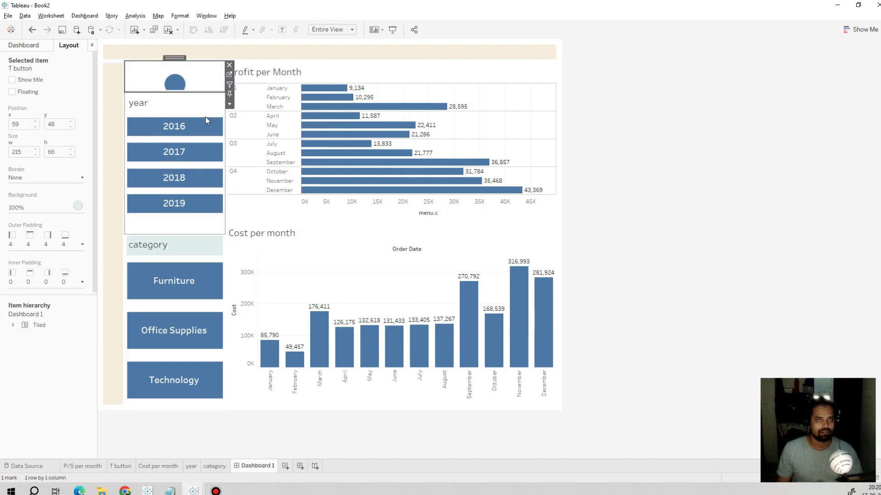
left_click(180, 243)
right_click(180, 243)
left_click(214, 276)
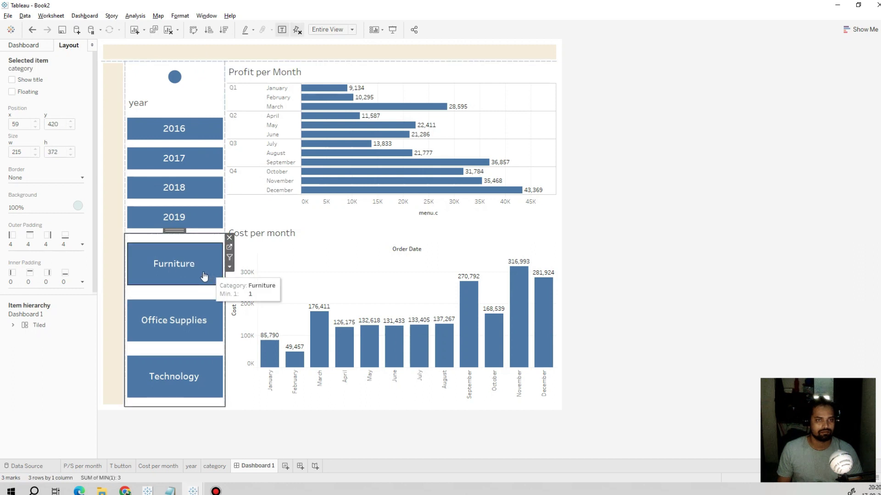
Format the category sheet's default worksheet shading to light teal
right_click(186, 284)
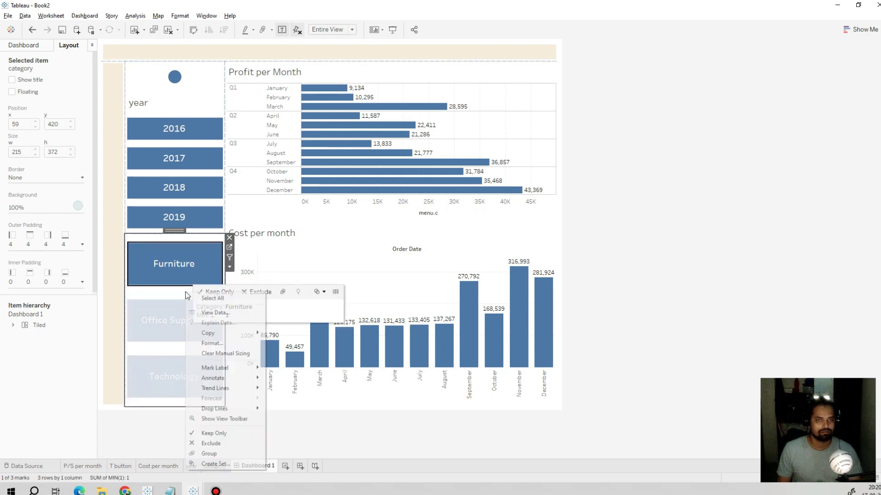
left_click(205, 281)
left_click(34, 61)
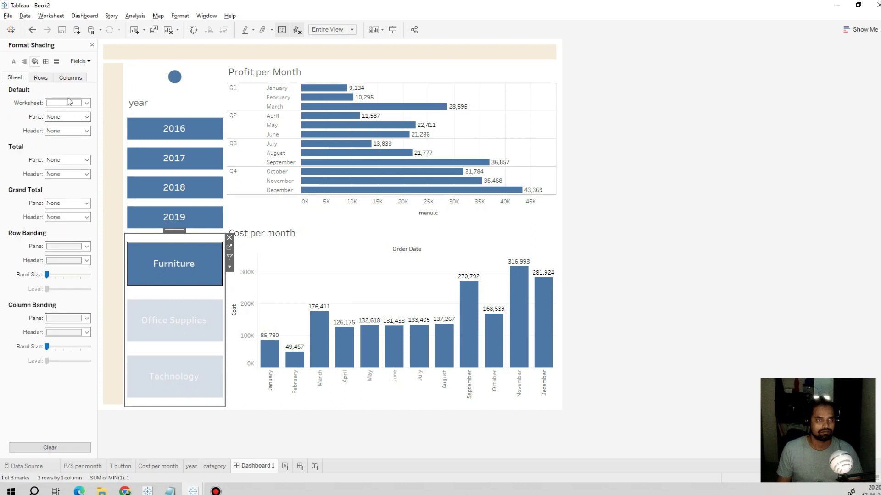
left_click(86, 102)
left_click(112, 130)
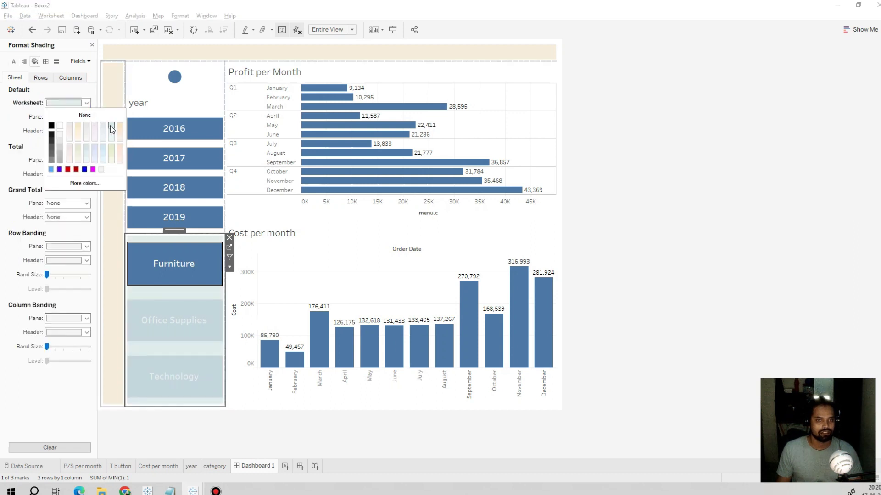
Set the year sheet's default worksheet shading to the same light teal as the category sheet
left_click(190, 100)
left_click(131, 91)
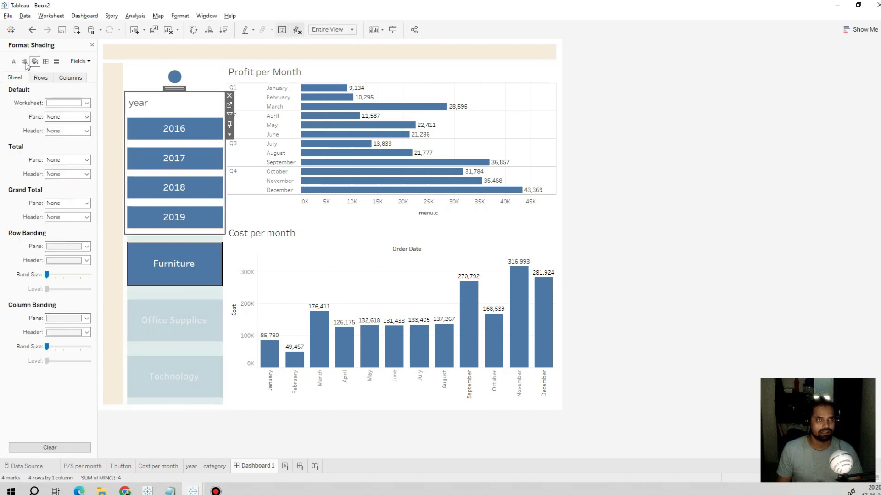
left_click(76, 105)
left_click(111, 129)
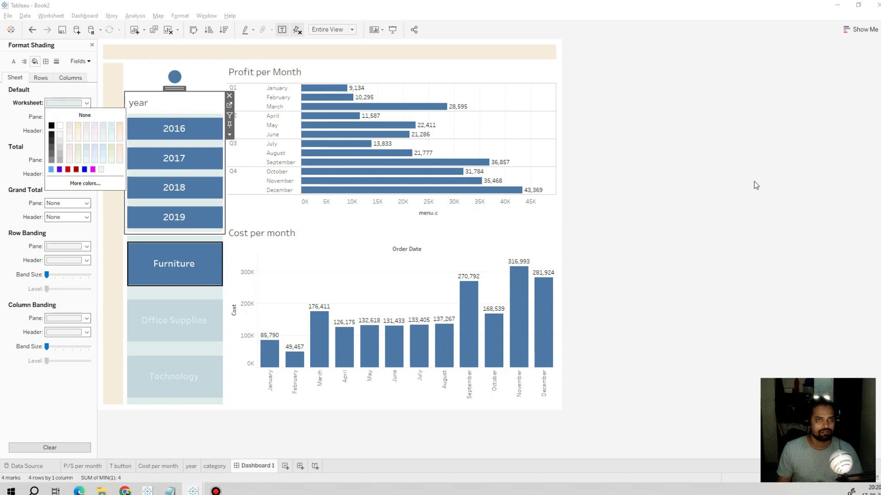
Hide the title of the year sheet on the dashboard
left_click(768, 134)
left_click(198, 112)
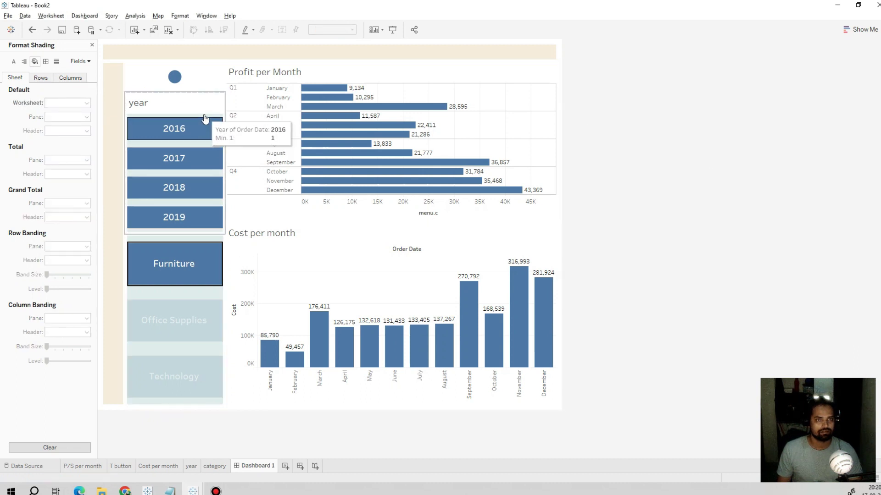
right_click(180, 105)
left_click(207, 130)
left_click(840, 155)
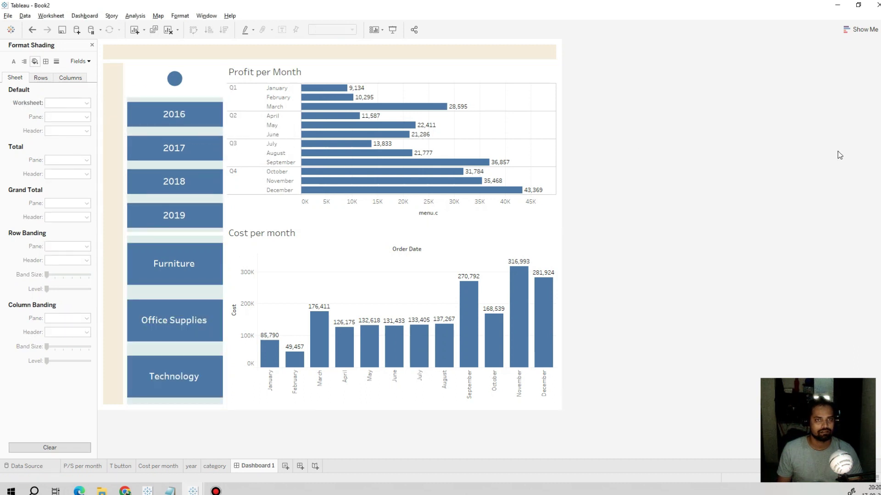
Use the year sheet as a filter for the dashboard, with 2016 selected
left_click(201, 79)
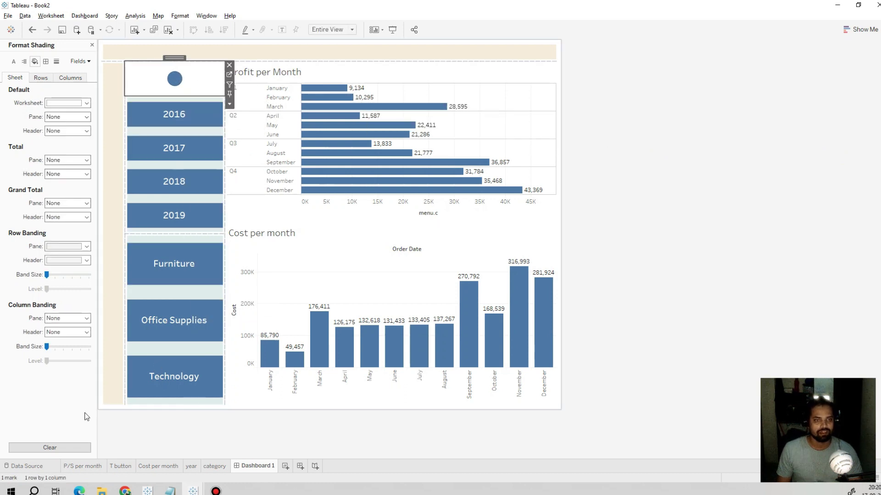
left_click(684, 195)
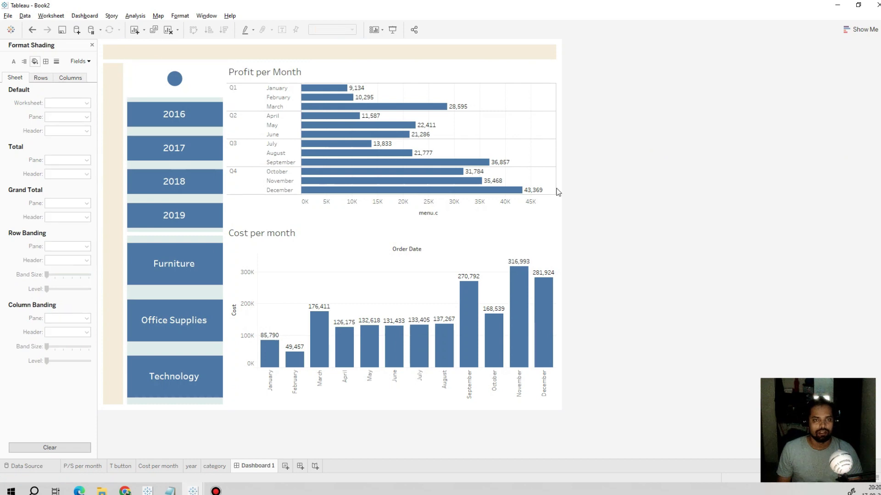
left_click(197, 108)
left_click(198, 108)
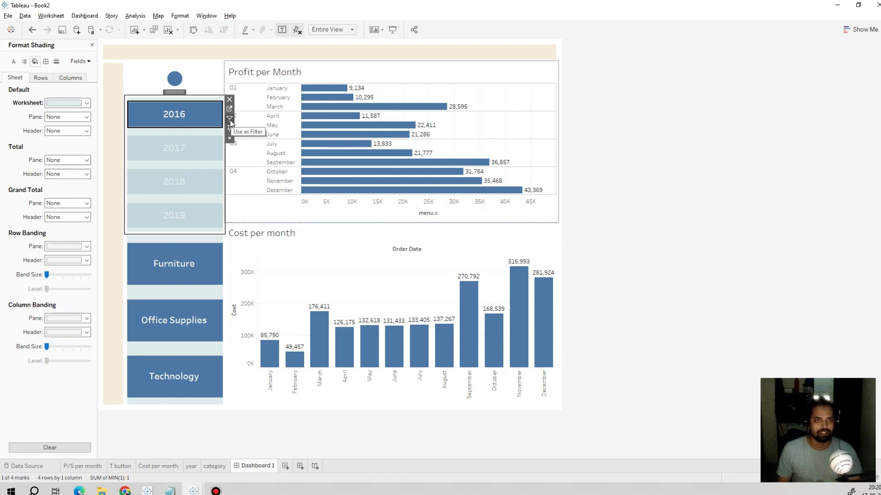
left_click(229, 120)
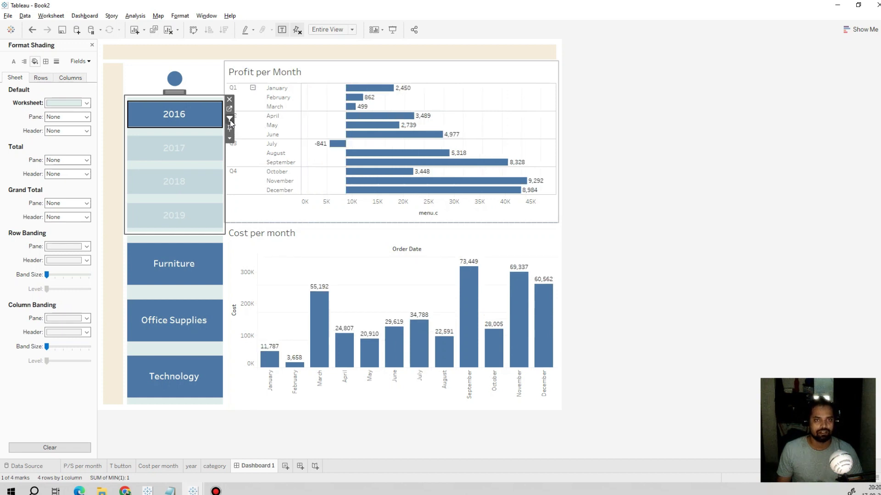
left_click(686, 129)
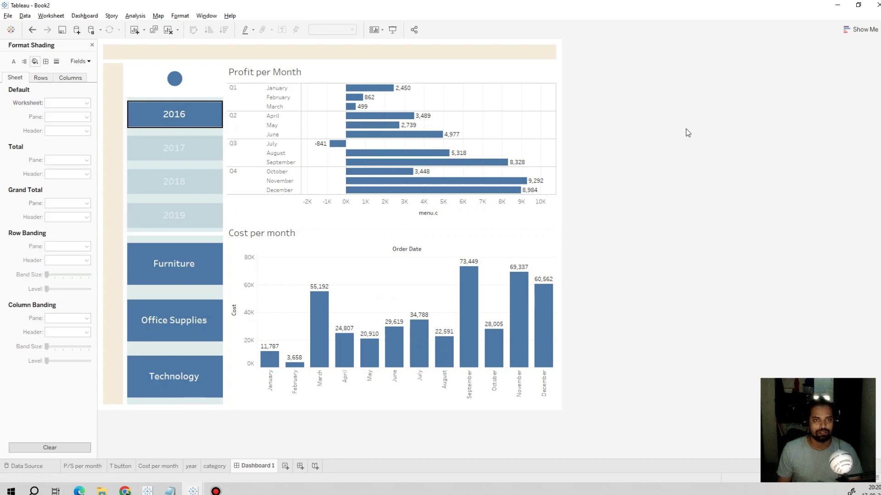
Use the category sheet as a filter for the dashboard, with Furniture selected
left_click(189, 245)
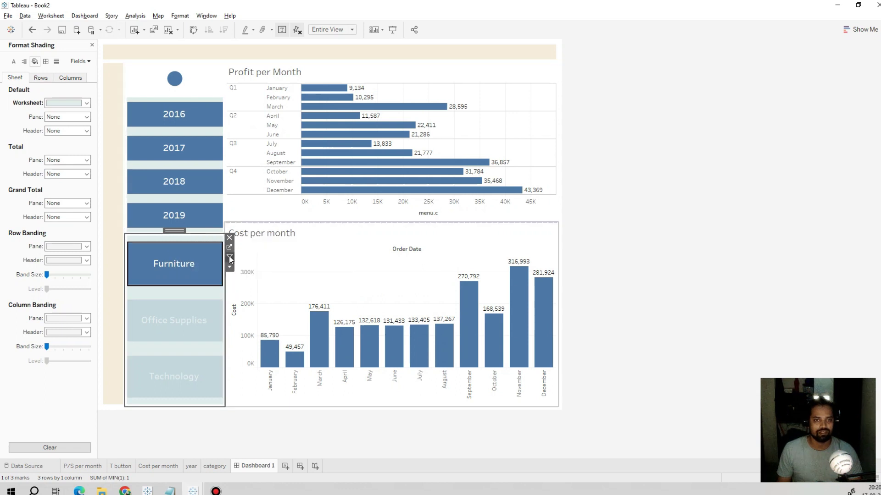
left_click(229, 256)
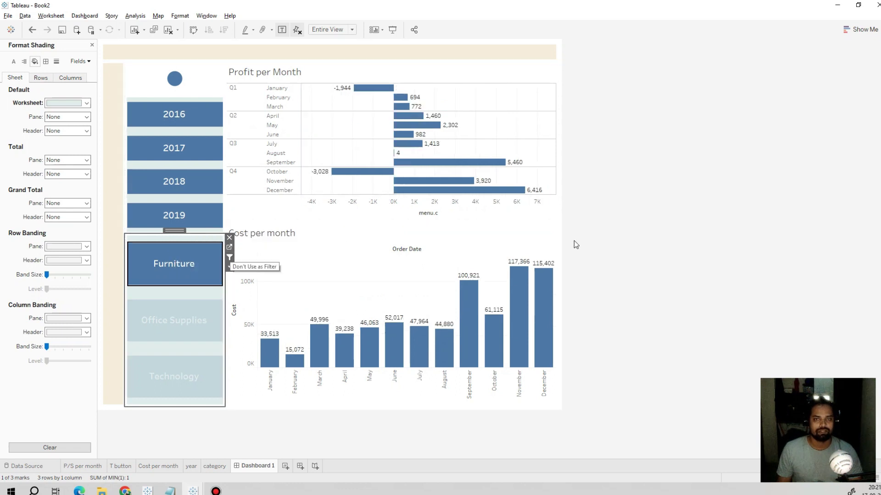
left_click(695, 233)
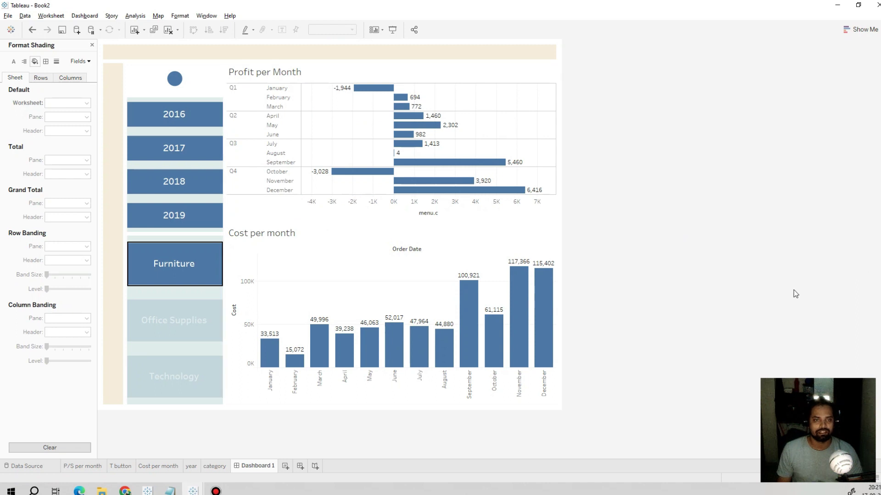
Clear the Furniture selection and test the filter buttons with Office Supplies, Technology, and Technology combined with 2018
left_click(174, 264)
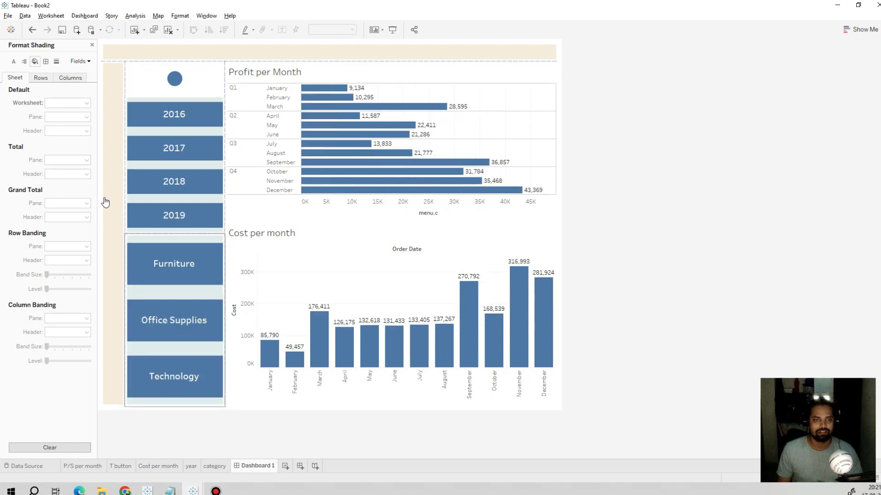
left_click(160, 328)
left_click(160, 327)
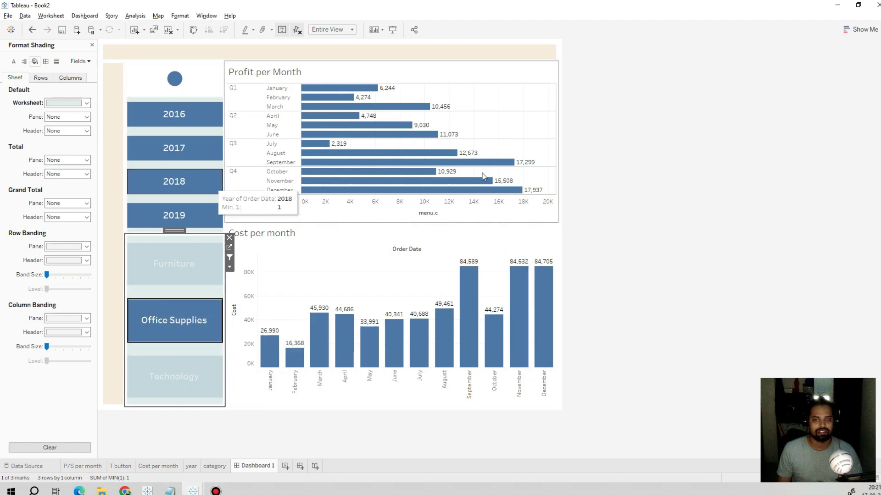
left_click(159, 382)
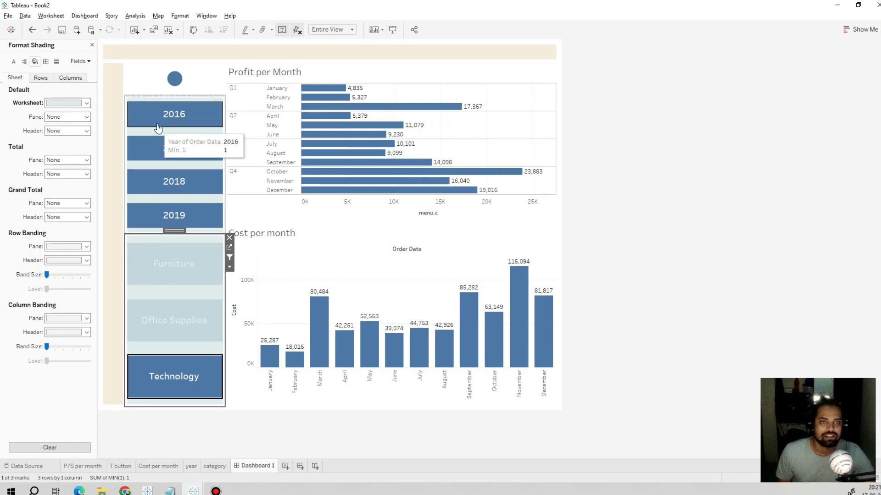
left_click(172, 187)
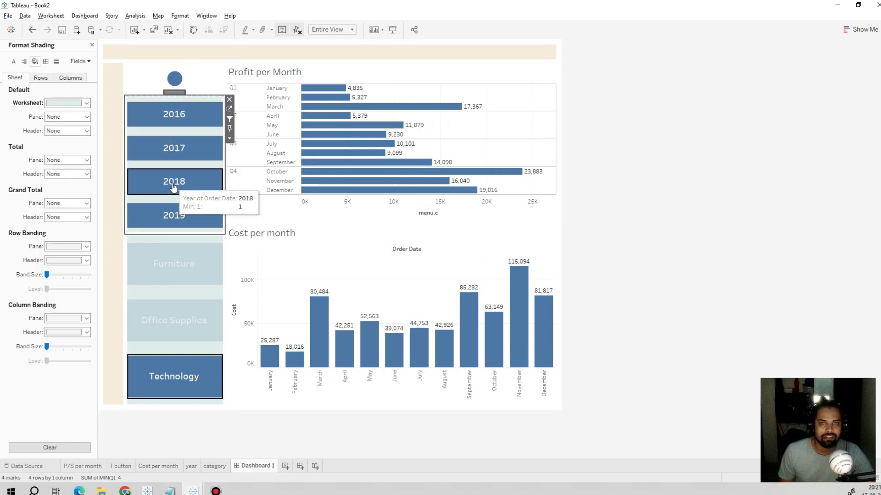
left_click(173, 186)
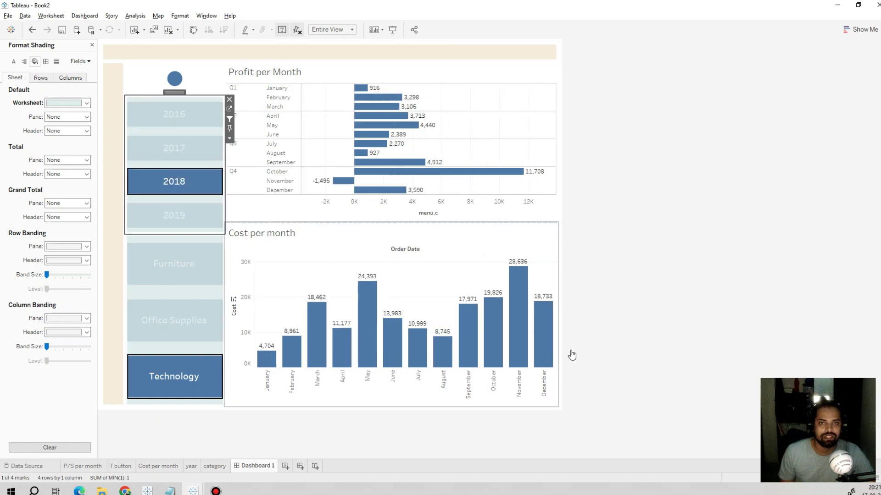
left_click(721, 273)
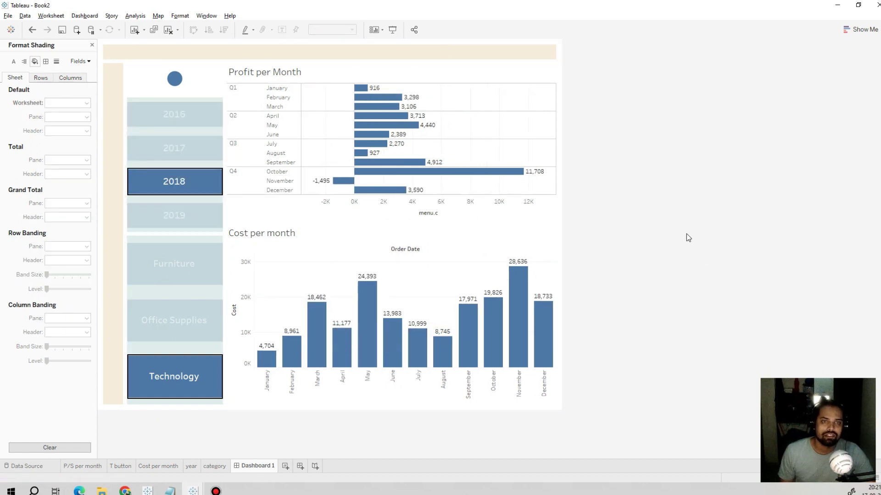
Add a Change Parameter action with only the T button sheet of Dashboard 1 as its source
left_click(174, 79)
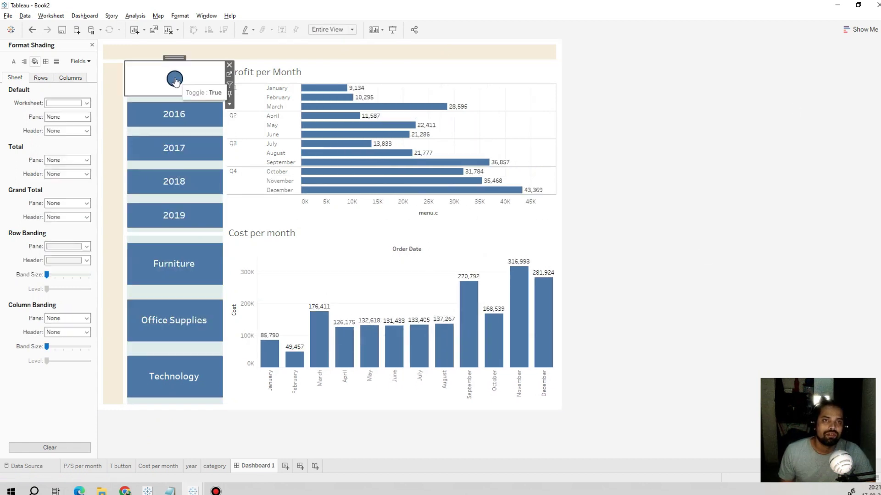
left_click(174, 79)
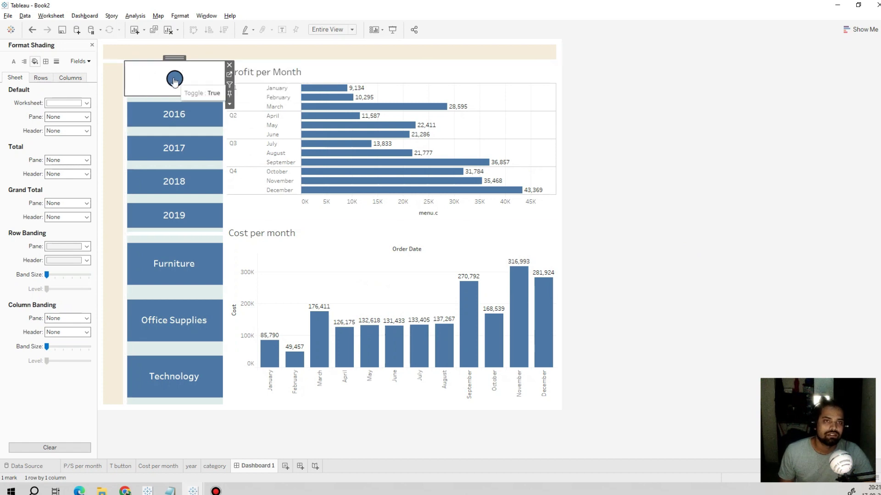
left_click(51, 16)
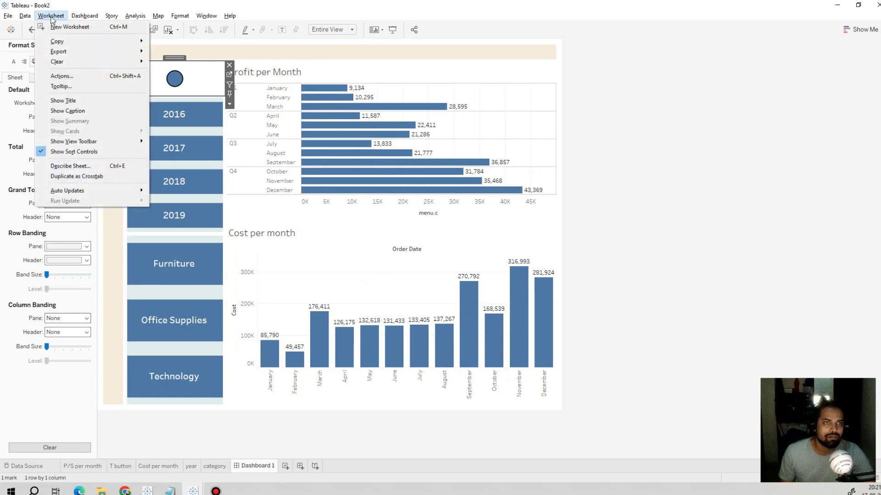
left_click(74, 75)
left_click(338, 288)
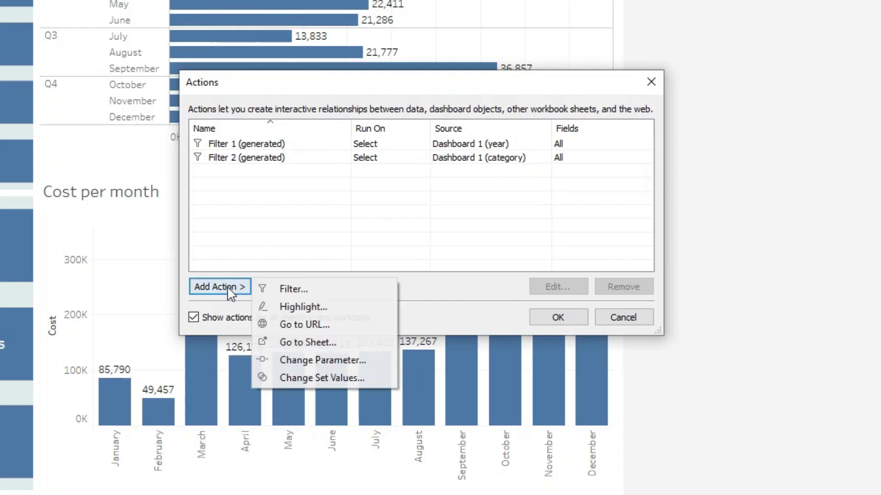
left_click(323, 360)
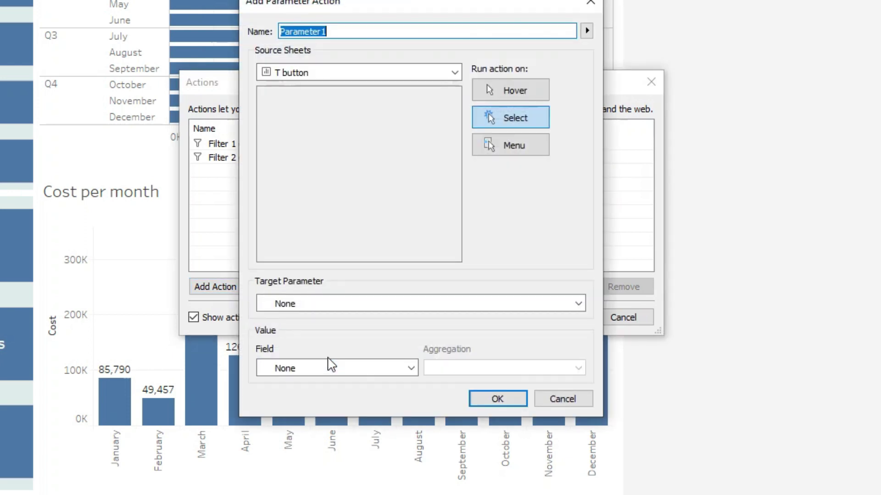
left_click(315, 77)
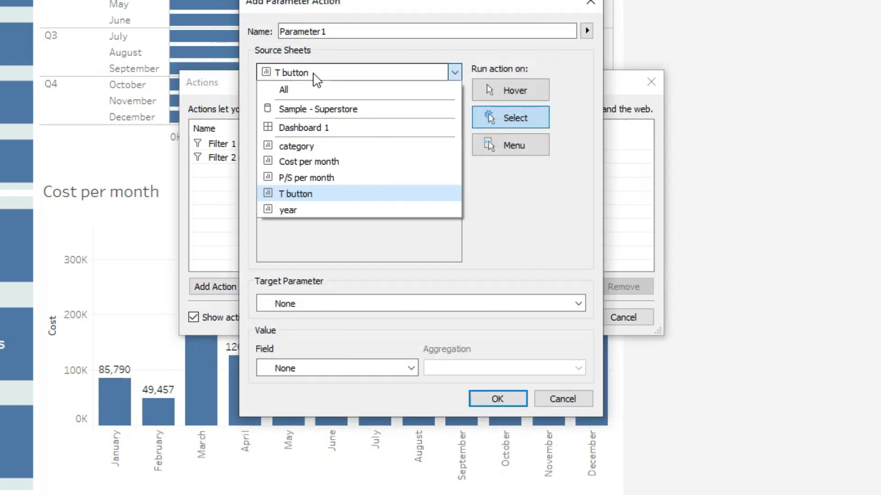
left_click(326, 132)
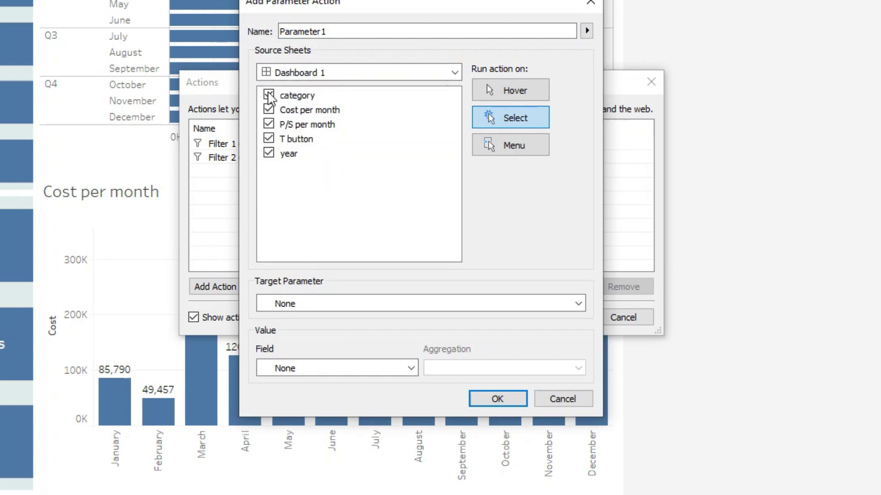
left_click(269, 110)
Set the action's target parameter to menu and its value field to Toggle (Sample - Superstore), then save the actions
left_click(308, 303)
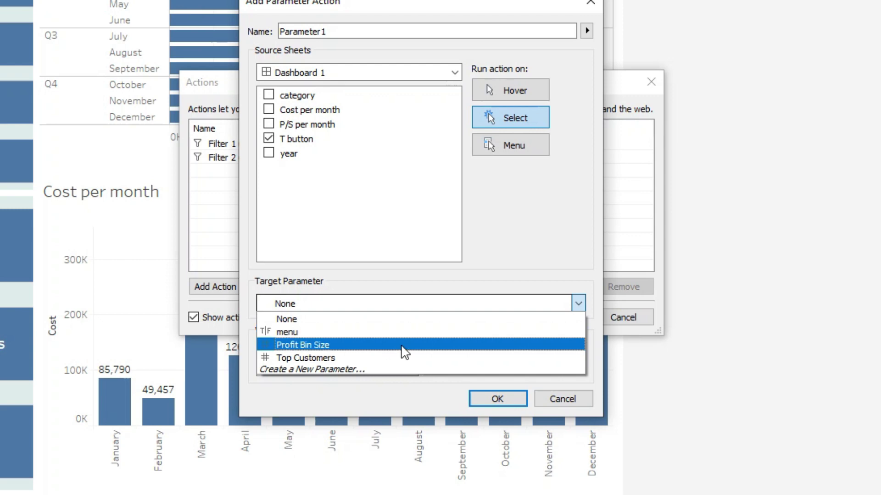
key("Up")
key("Return")
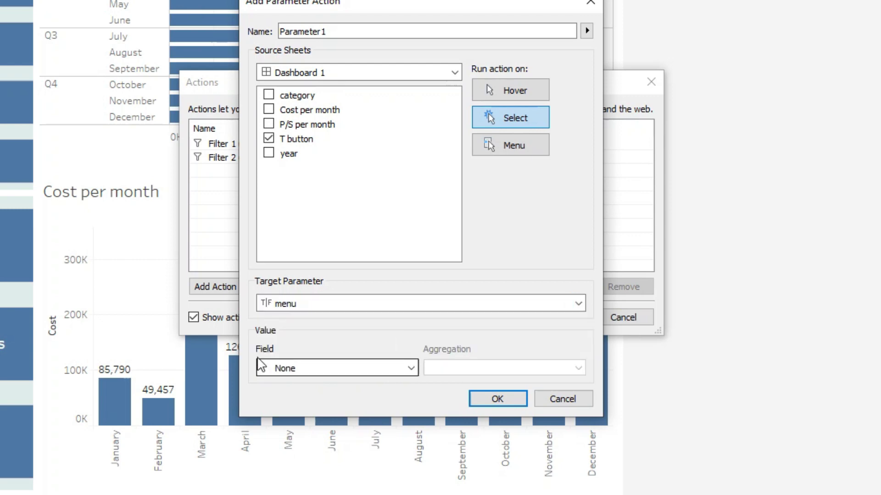
left_click(315, 374)
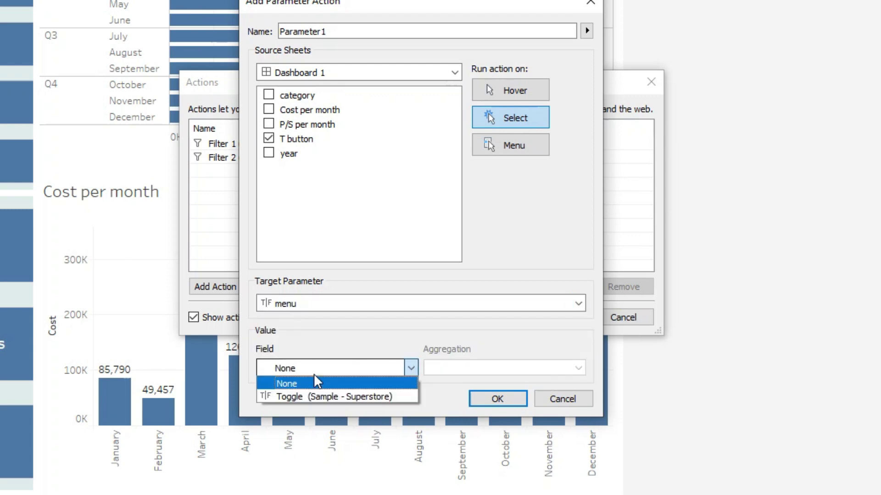
left_click(326, 397)
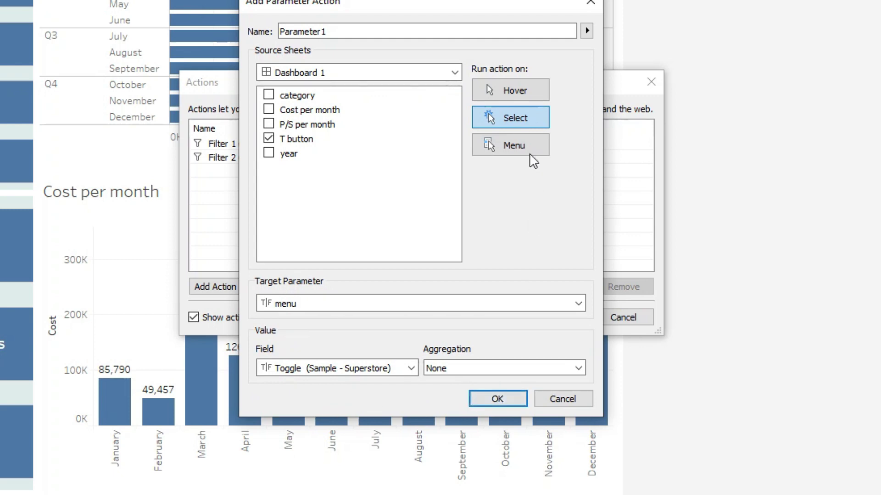
left_click(497, 399)
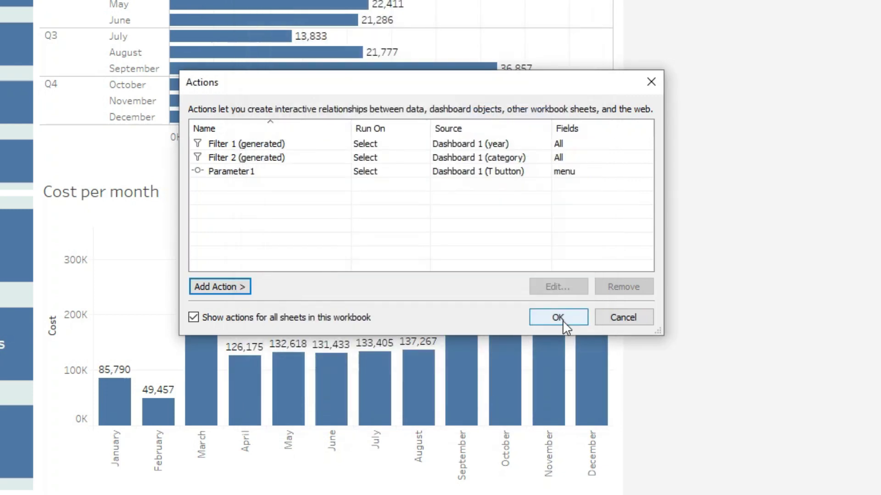
left_click(580, 319)
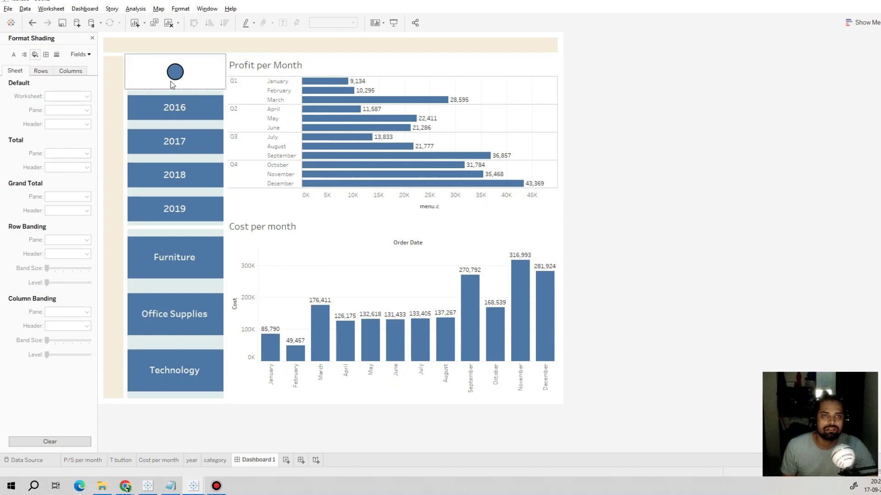
Test the sales/profit toggle button on the dashboard and again in presentation mode
left_click(175, 74)
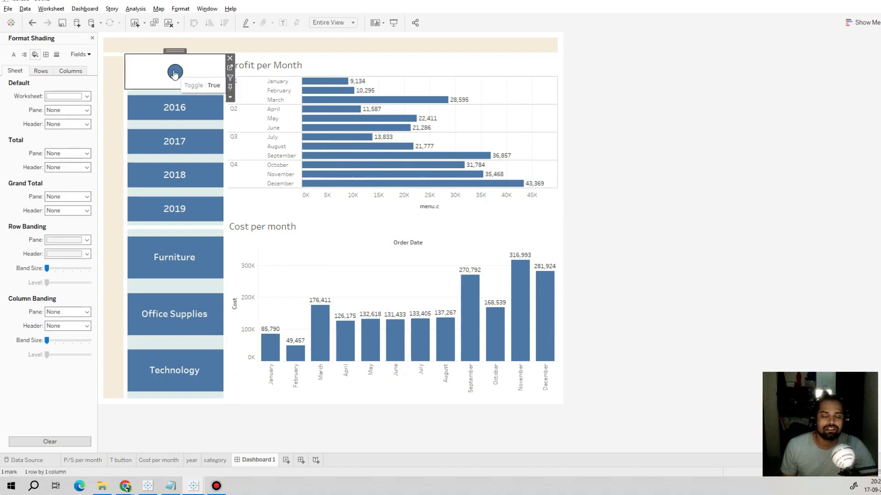
left_click(174, 74)
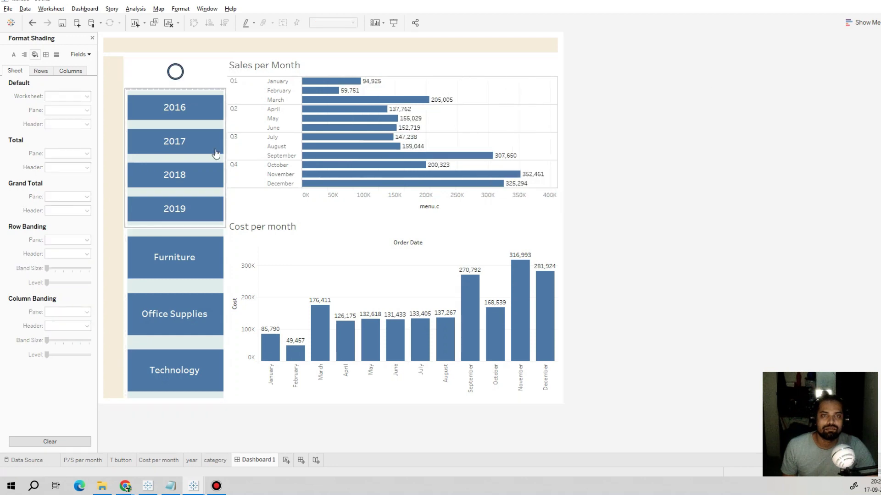
key("alt+Tab")
key("alt+Tab")
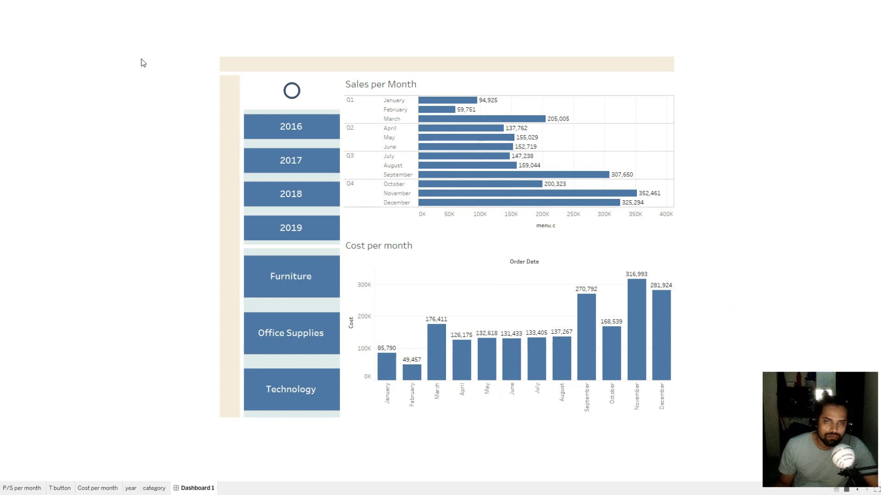
left_click(294, 94)
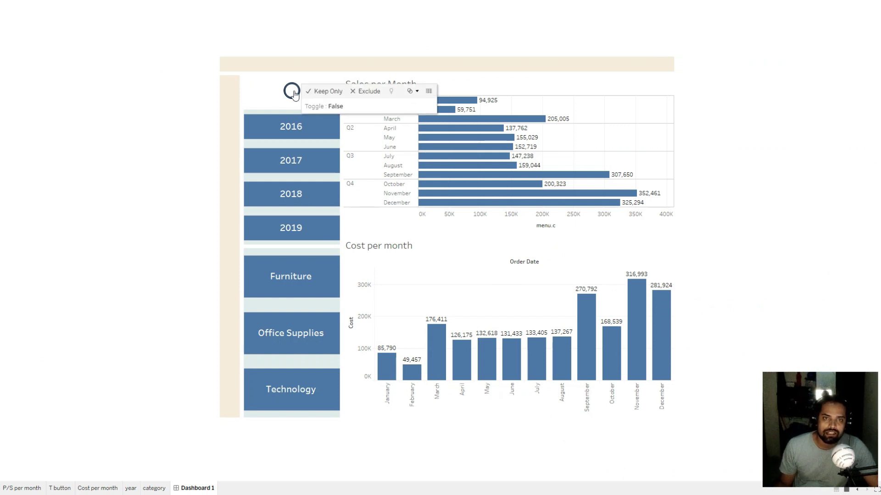
left_click(292, 94)
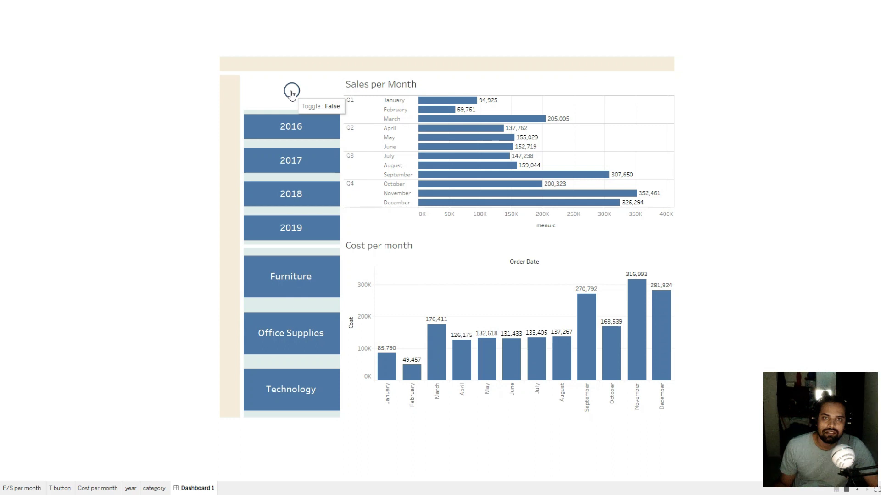
left_click(291, 93)
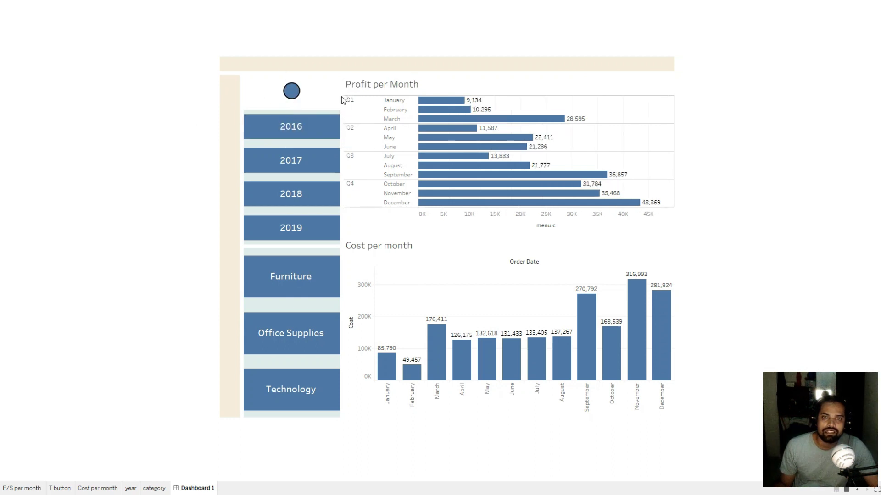
mouse_move(461, 197)
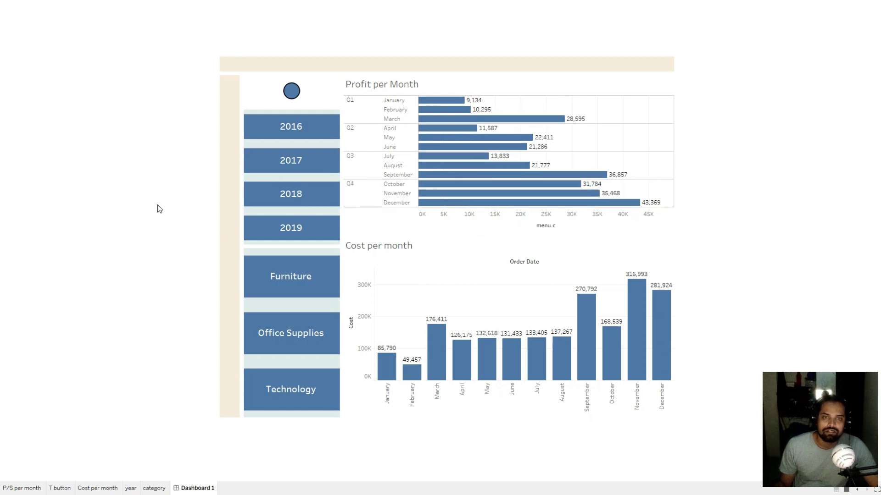